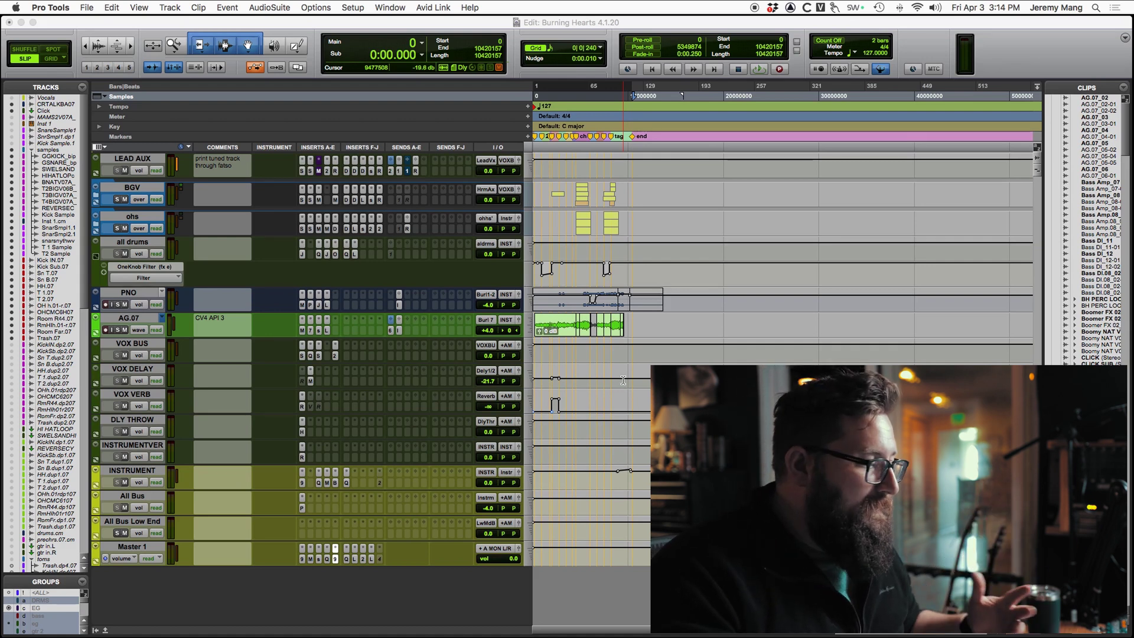
- Place the edit cursor at about 1:56 in the all drums filter lane and collapse the samples folder
left_click(587, 272)
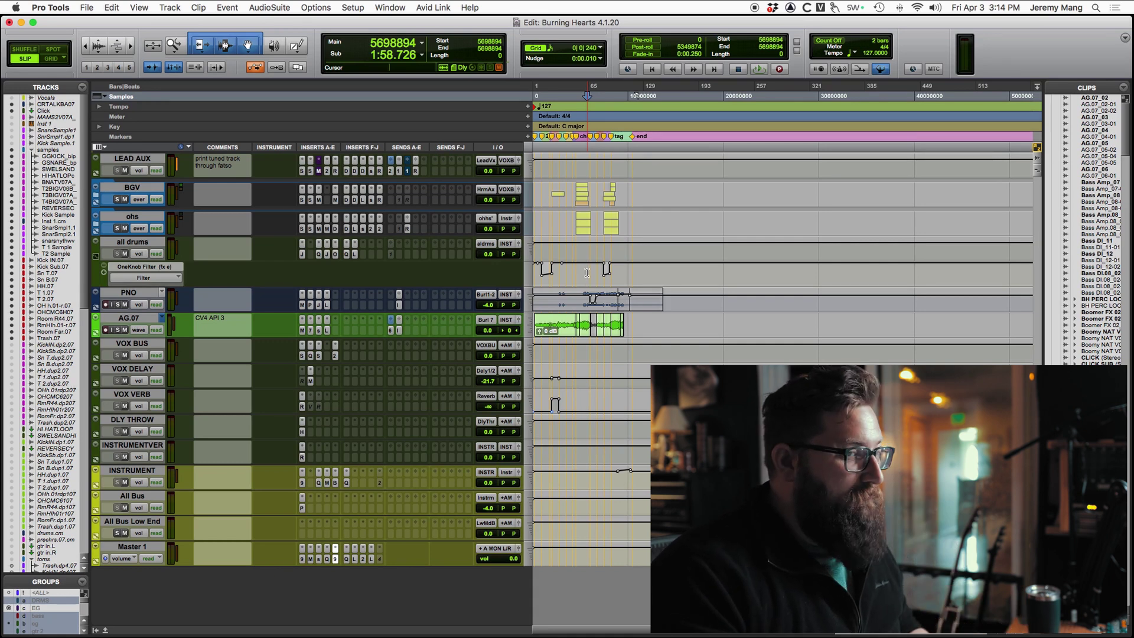
left_click(586, 270)
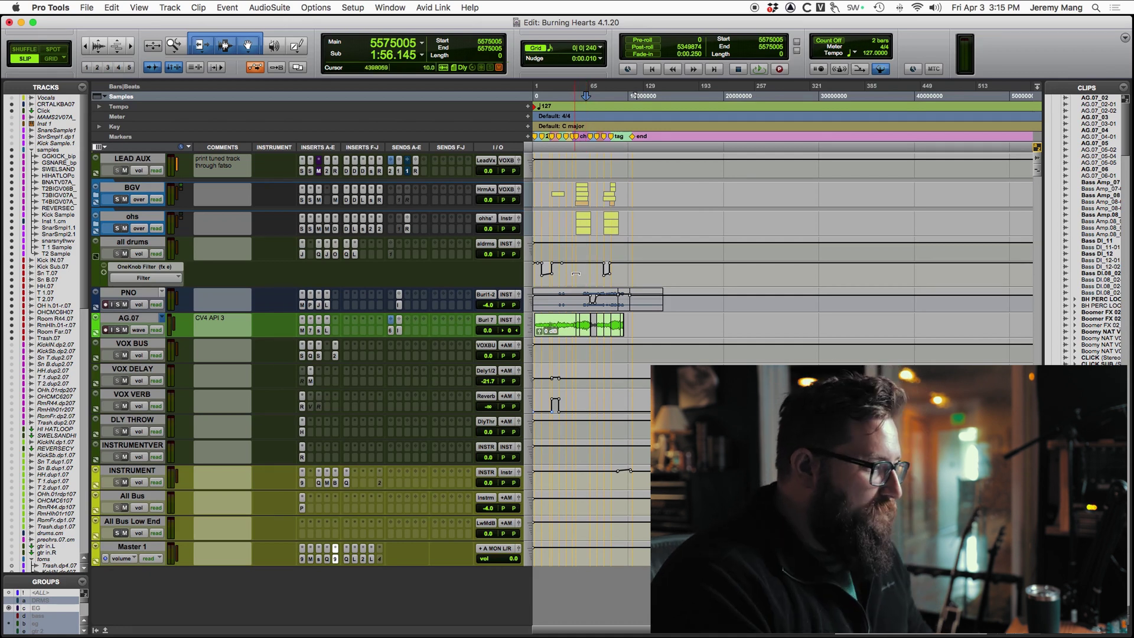
scroll(574, 349, "down", 10)
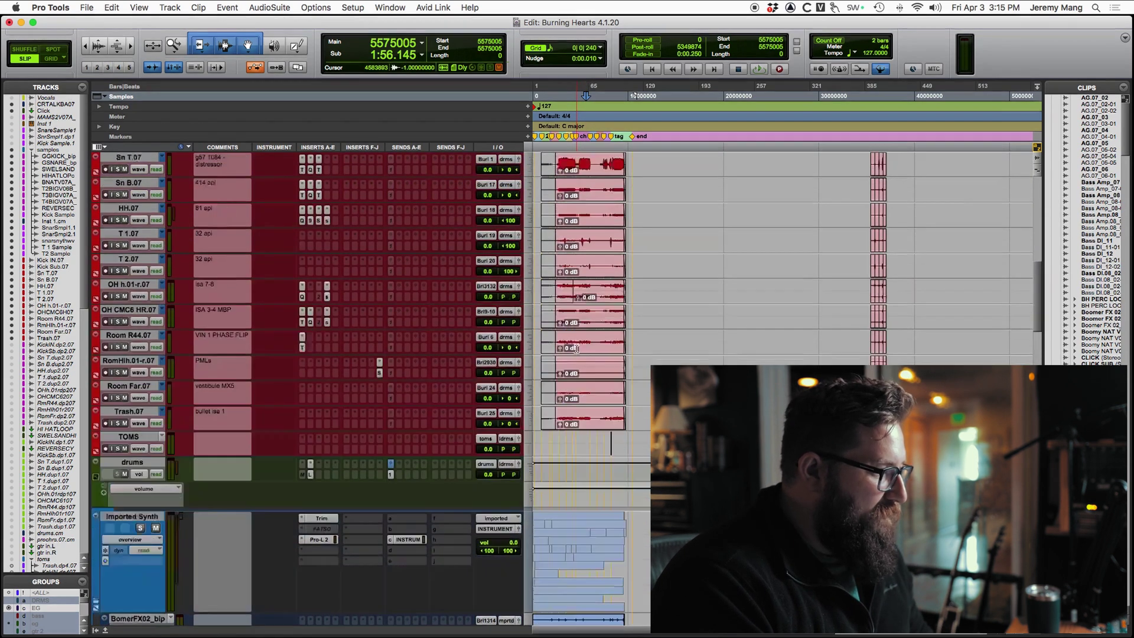
scroll(576, 348, "up", 15)
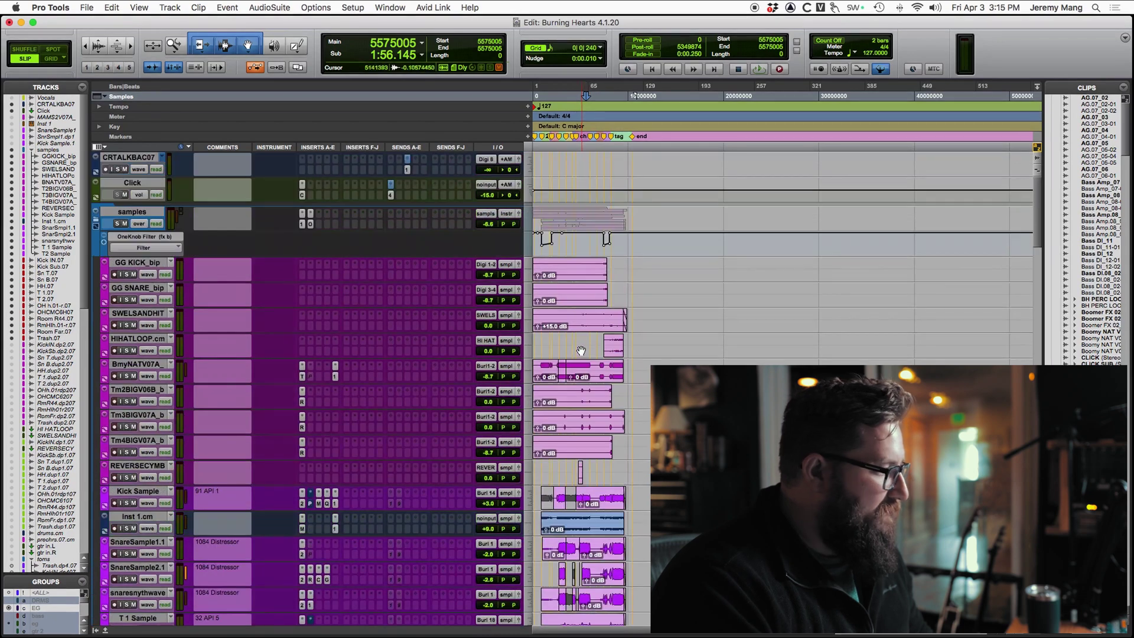
left_click(126, 290)
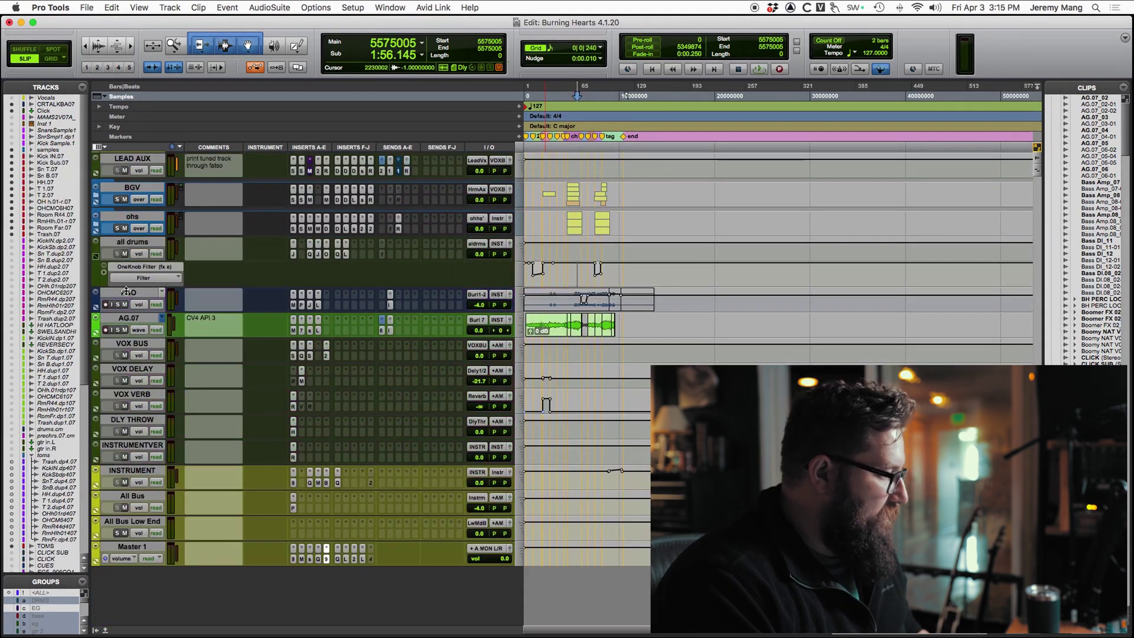
- Hide and redisplay the all drums track's automation lane, and look over its track view options
left_click(94, 257)
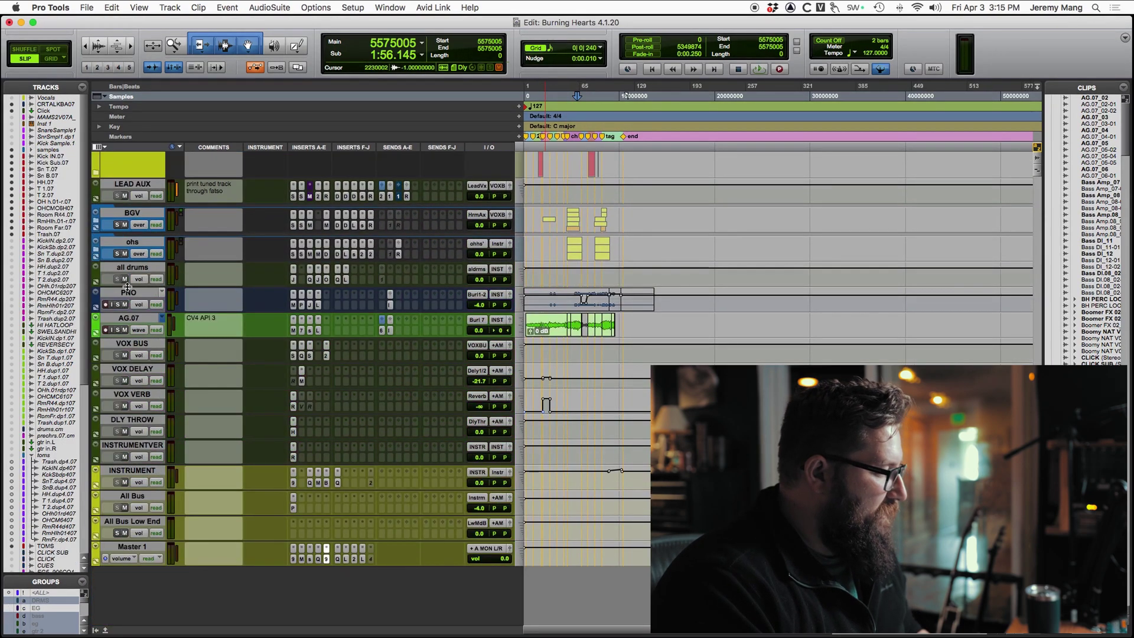
left_click(96, 284)
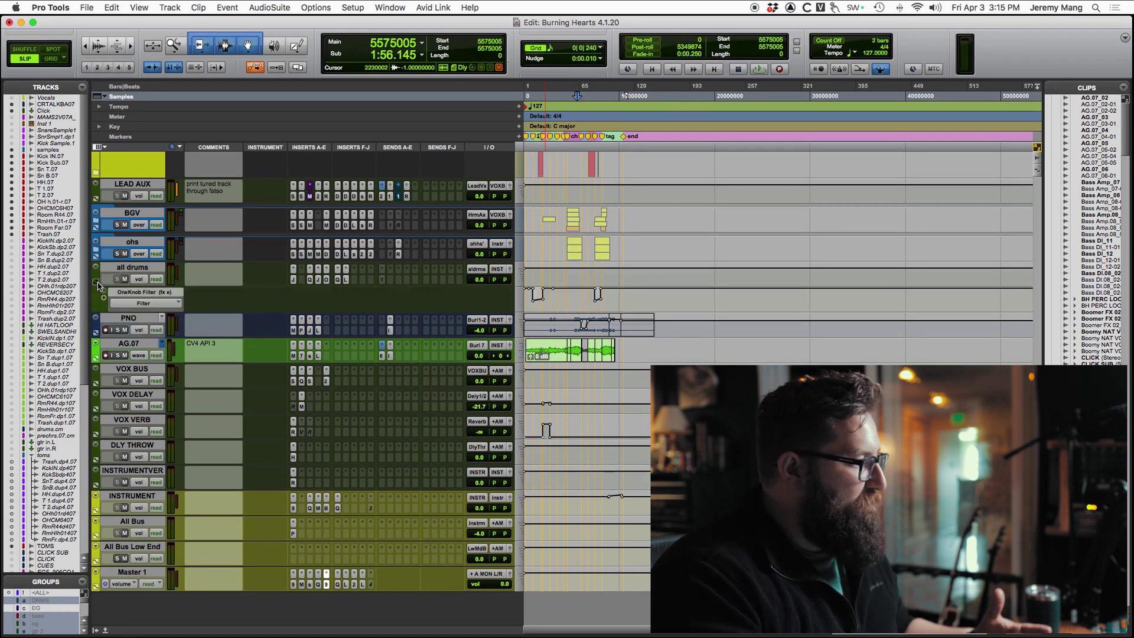
left_click(135, 282)
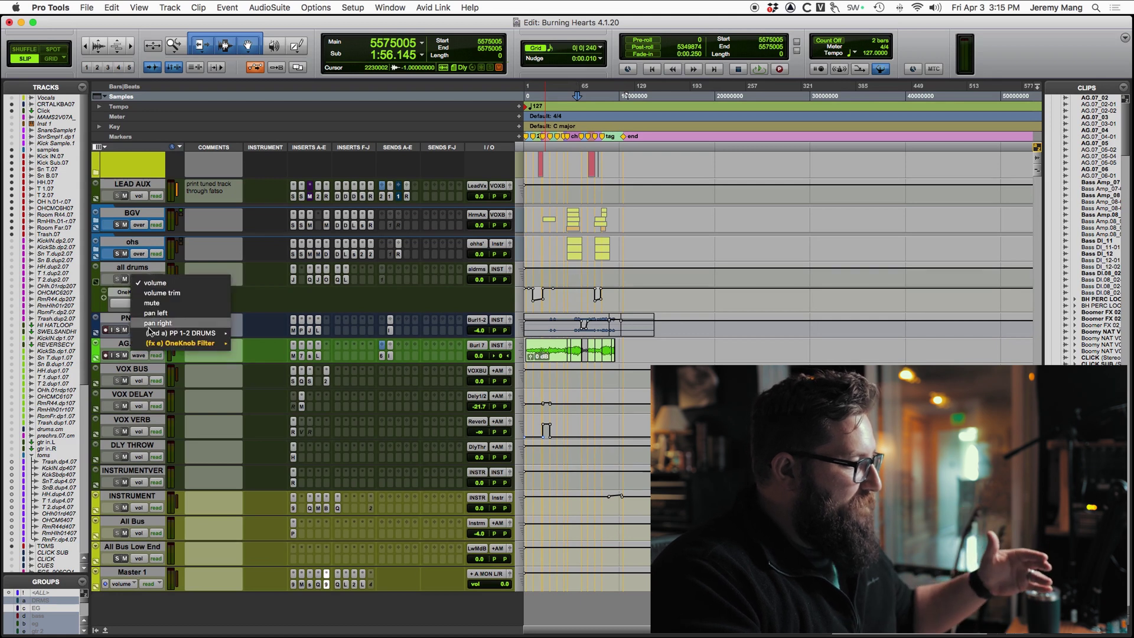
left_click(98, 286)
left_click(97, 283)
left_click(96, 283)
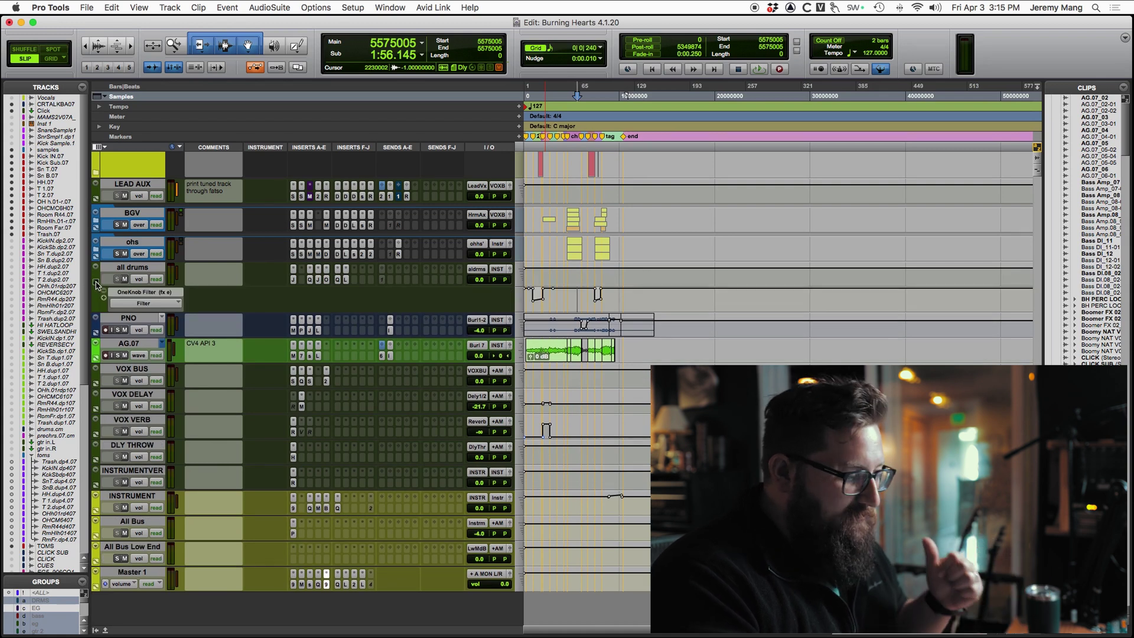
- Hide the OneKnob Filter automation lane under the all drums track and review the track's view choices
left_click(125, 291)
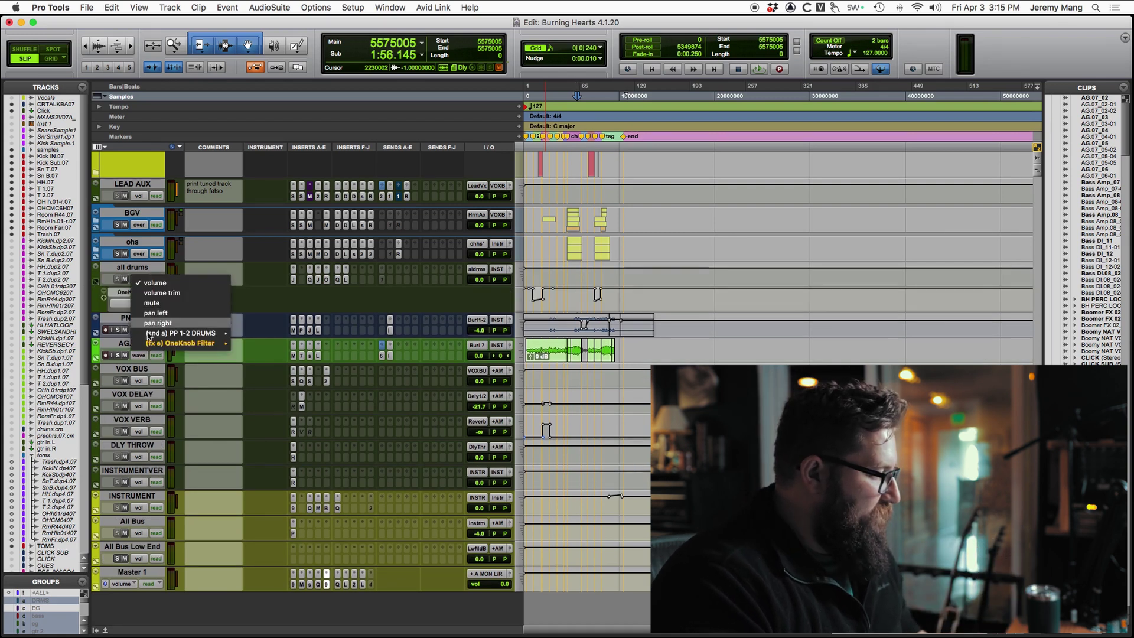
left_click(97, 286)
left_click(96, 284)
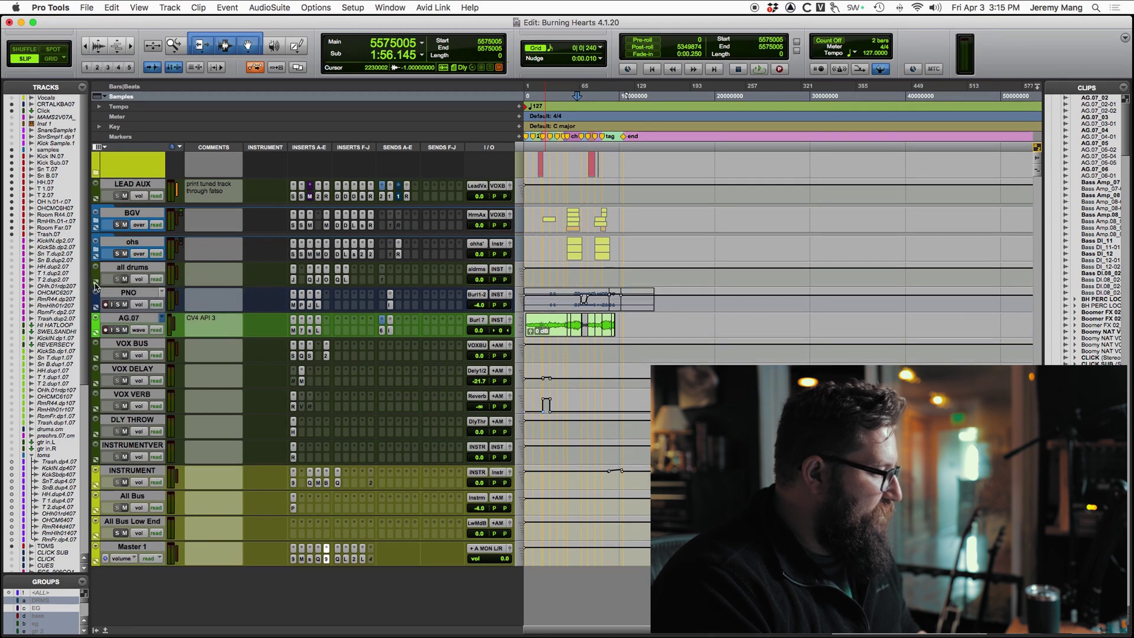
left_click(122, 287)
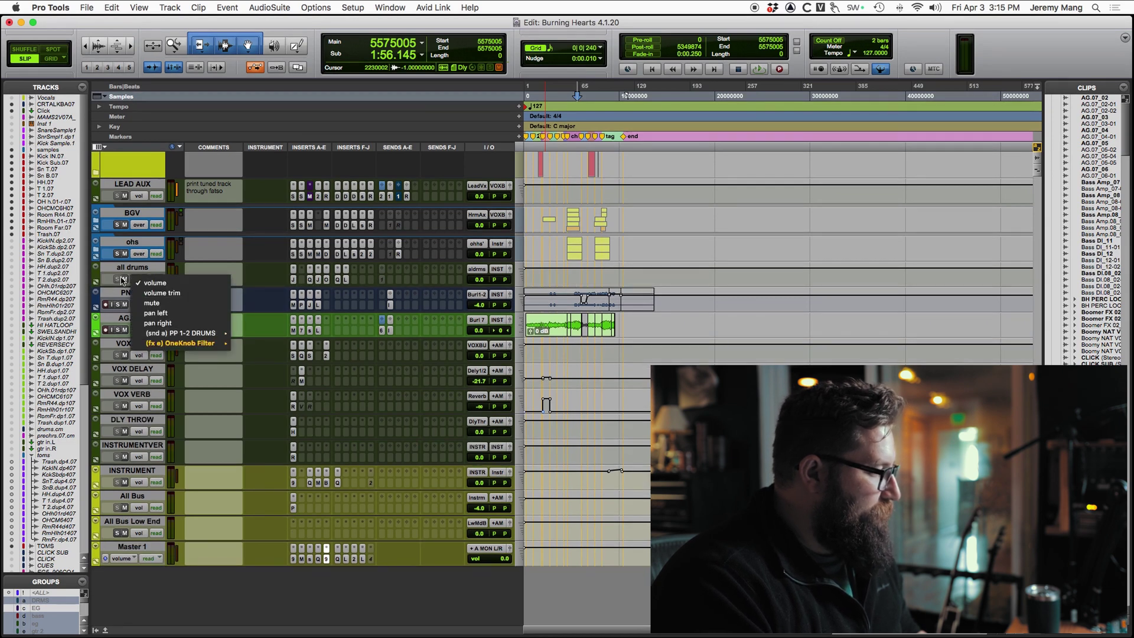
left_click(106, 271)
- Show and rehide the Kick IN.07 volume automation lane, and enlarge the track's height and return it to its small size
scroll(114, 328, "up", 15)
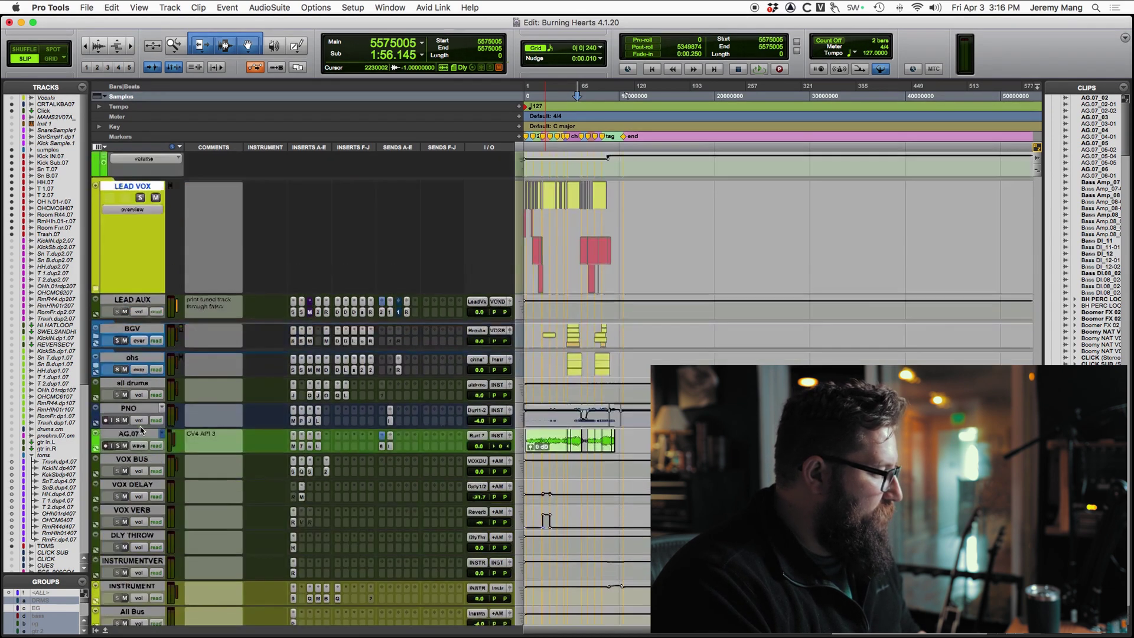
scroll(149, 426, "up", 10)
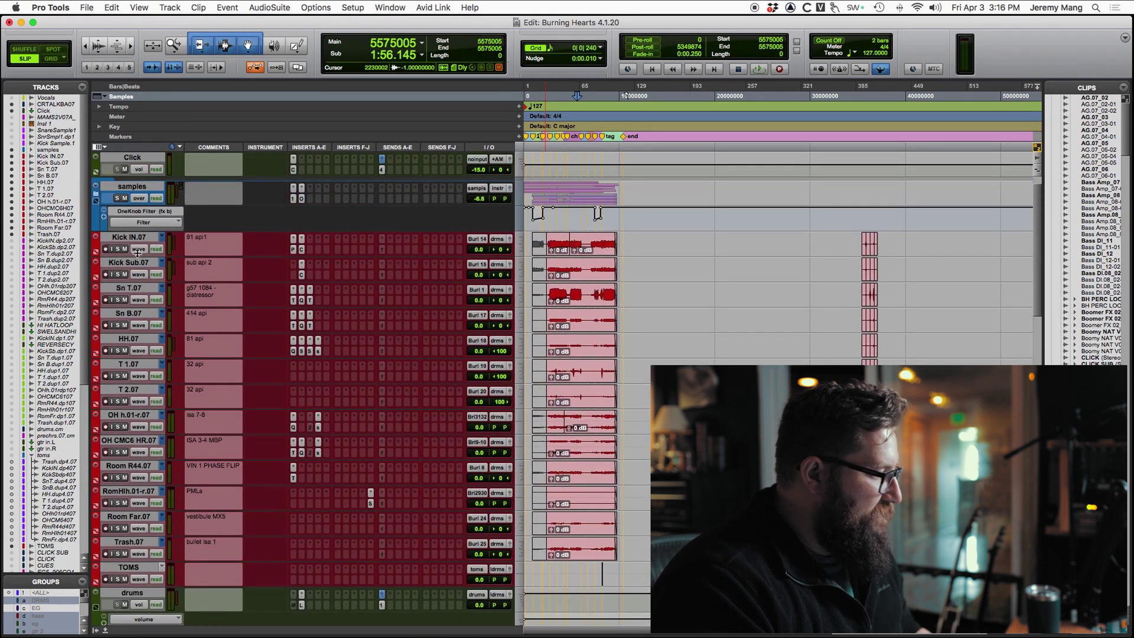
left_click(138, 251)
left_click(97, 255)
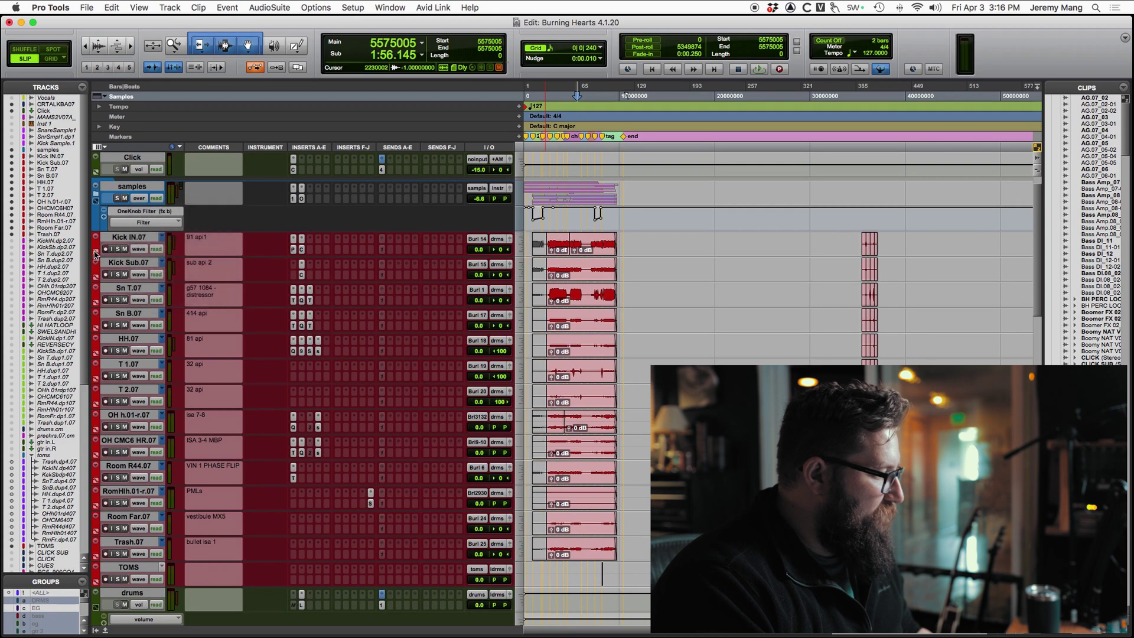
left_click(96, 253)
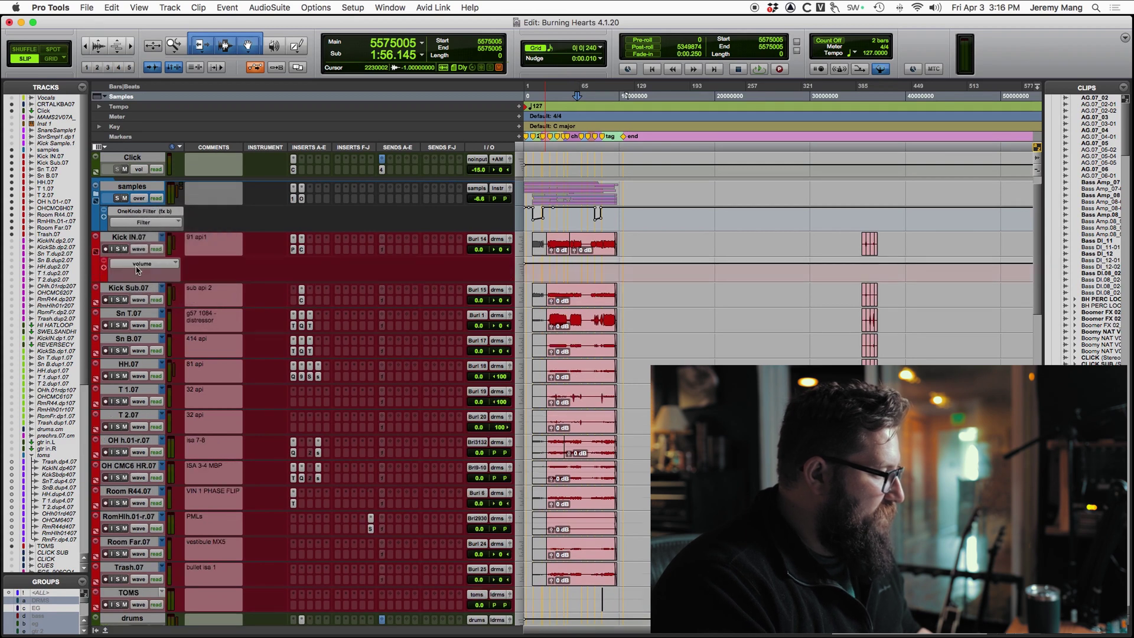
left_click_drag(579, 266, 599, 270)
left_click(96, 254)
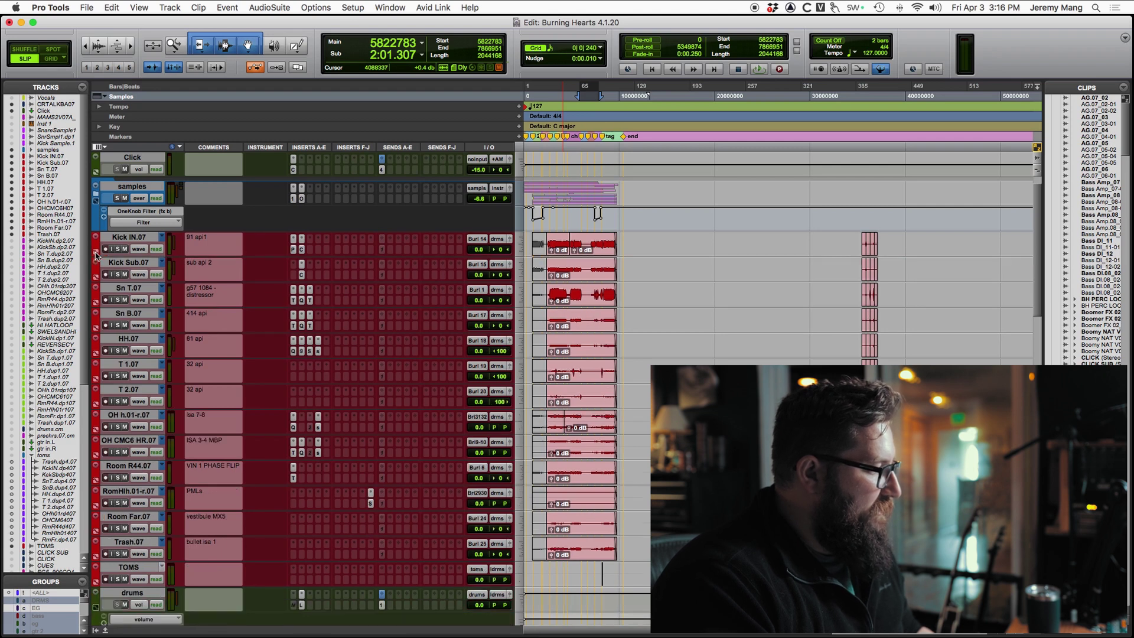
left_click_drag(96, 256, 99, 300)
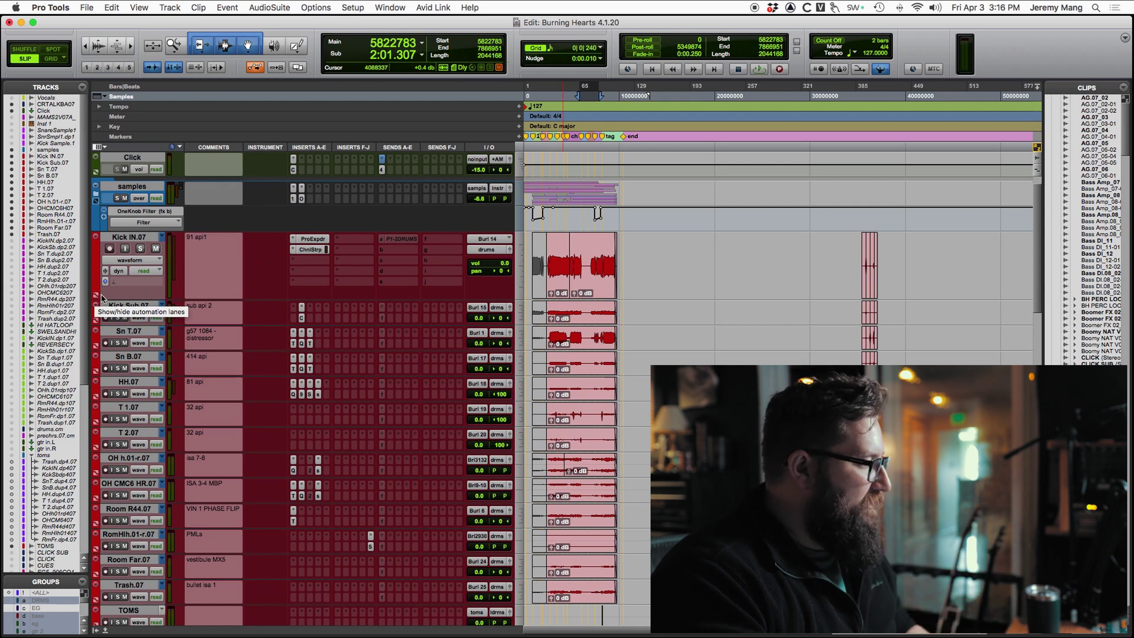
left_click_drag(97, 298, 106, 262)
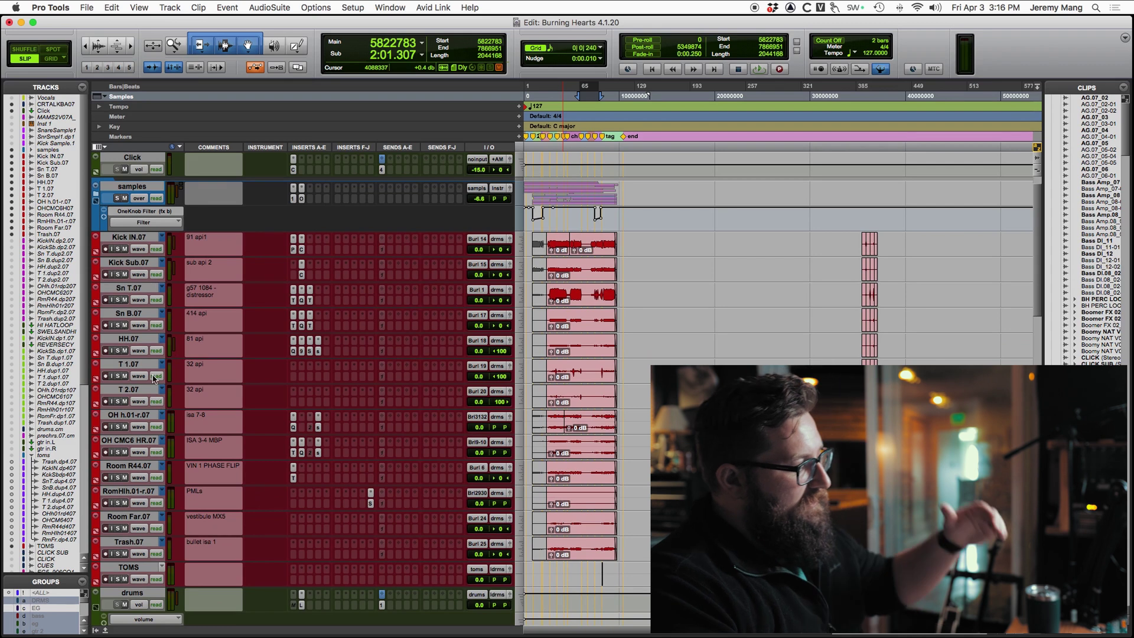
- Route the outputs of all tracks from Kick IN.07 through TOMS to a new stereo Aux Input named drums 2
scroll(160, 576, "down", 1)
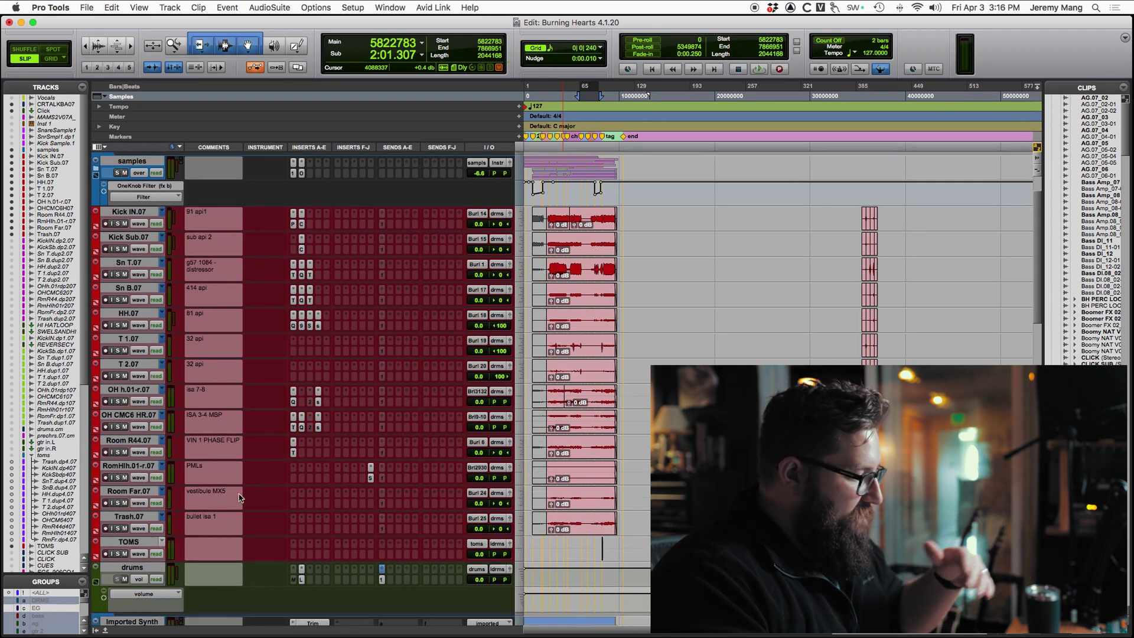
left_click(137, 212)
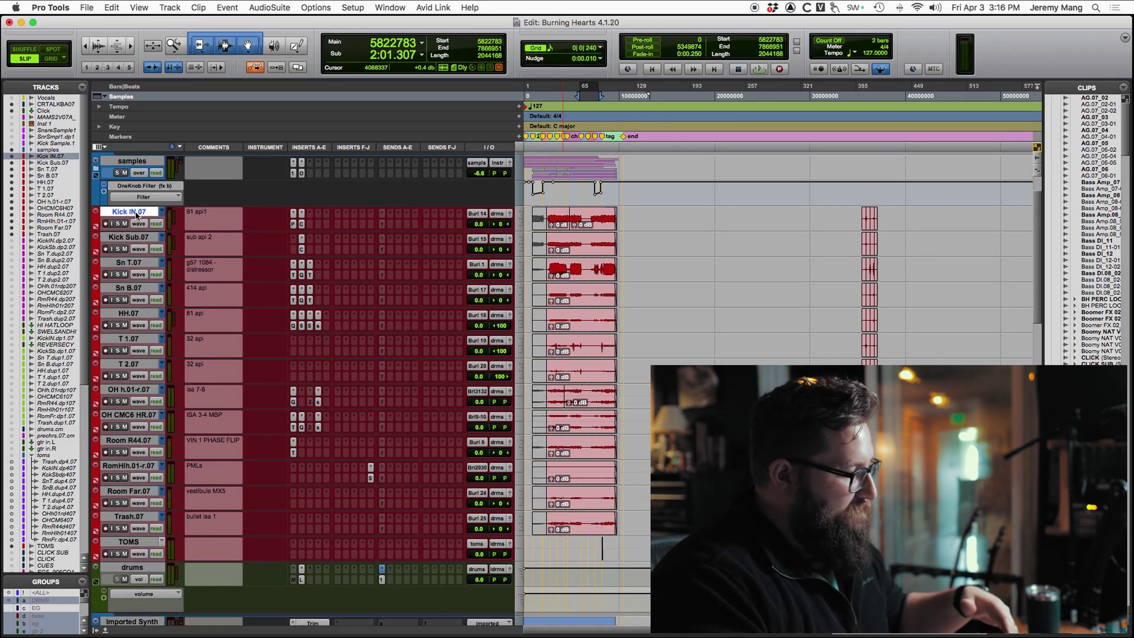
left_click(142, 545, "shift")
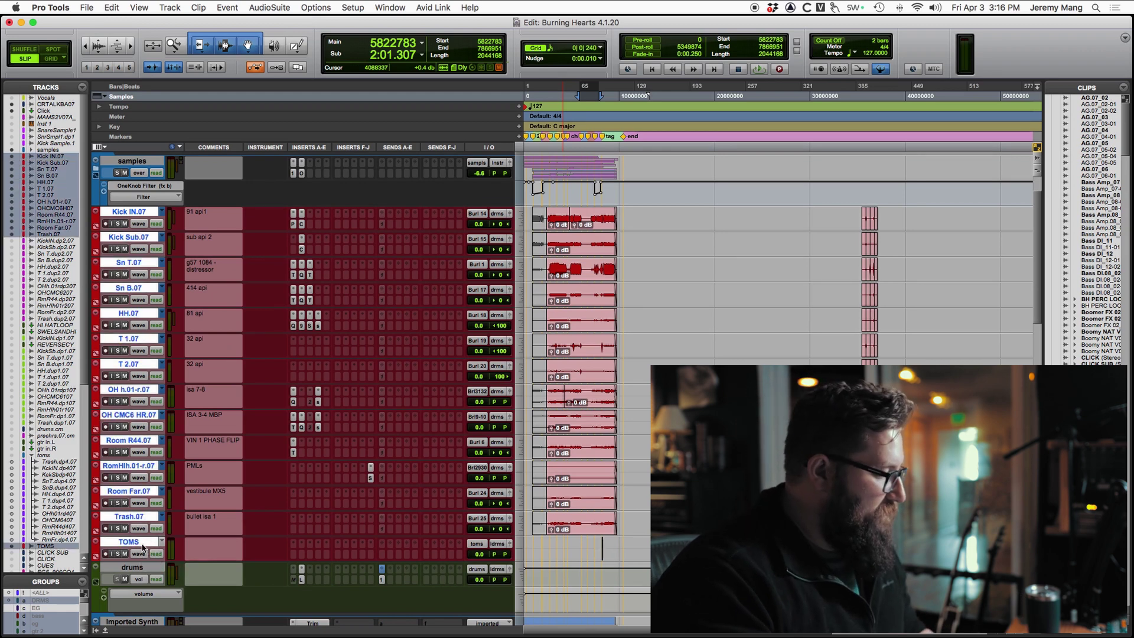
left_click(498, 340)
left_click(400, 349)
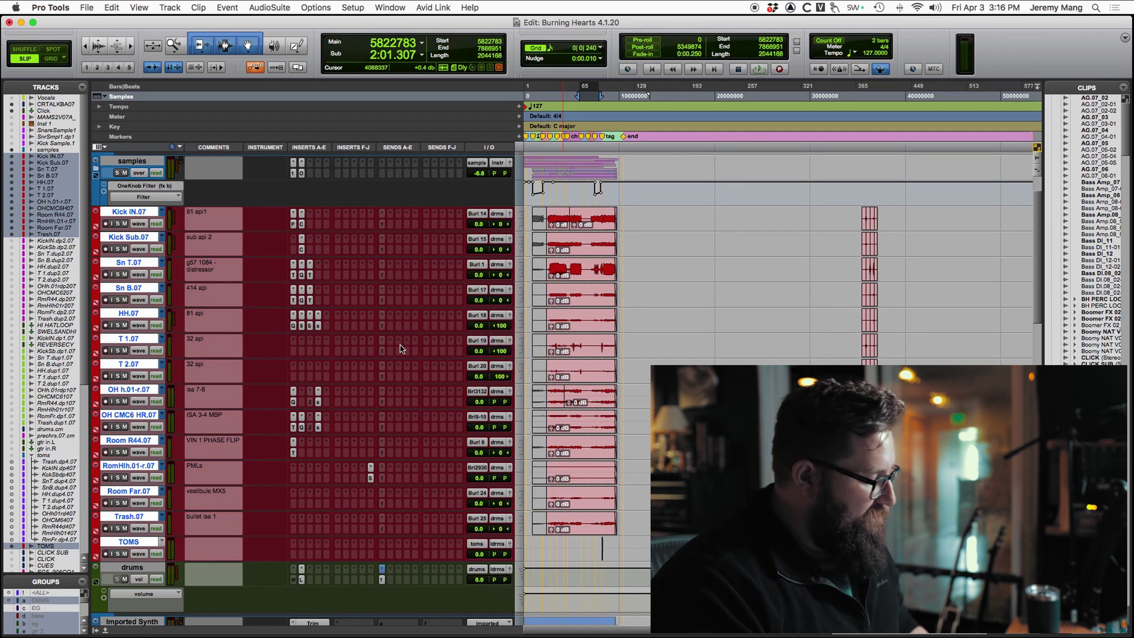
left_click(492, 317)
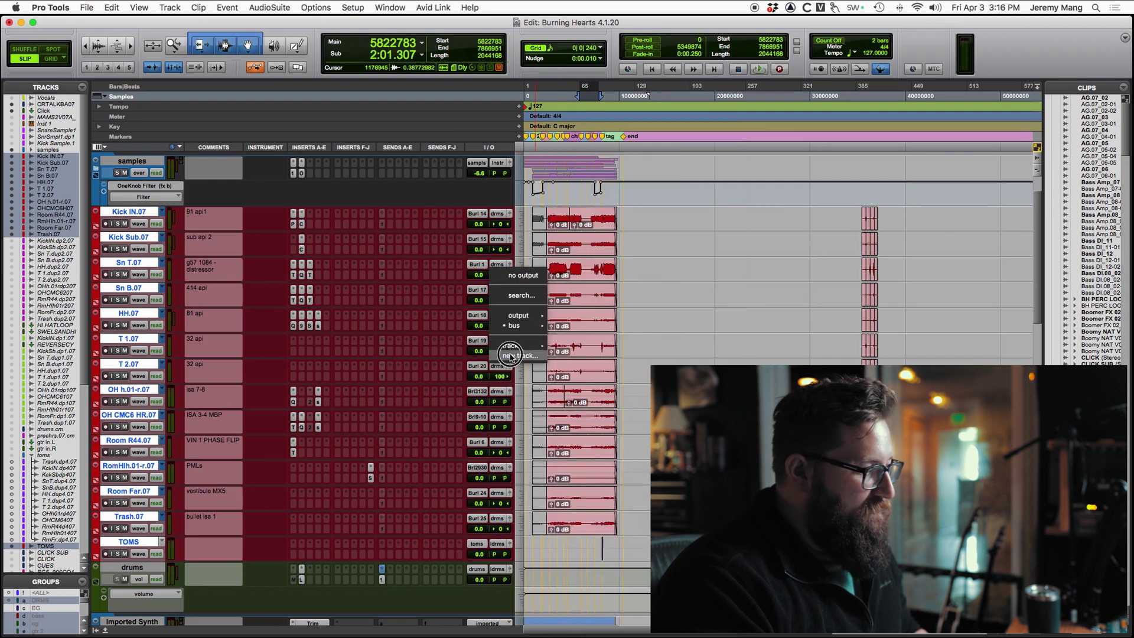
left_click(514, 355)
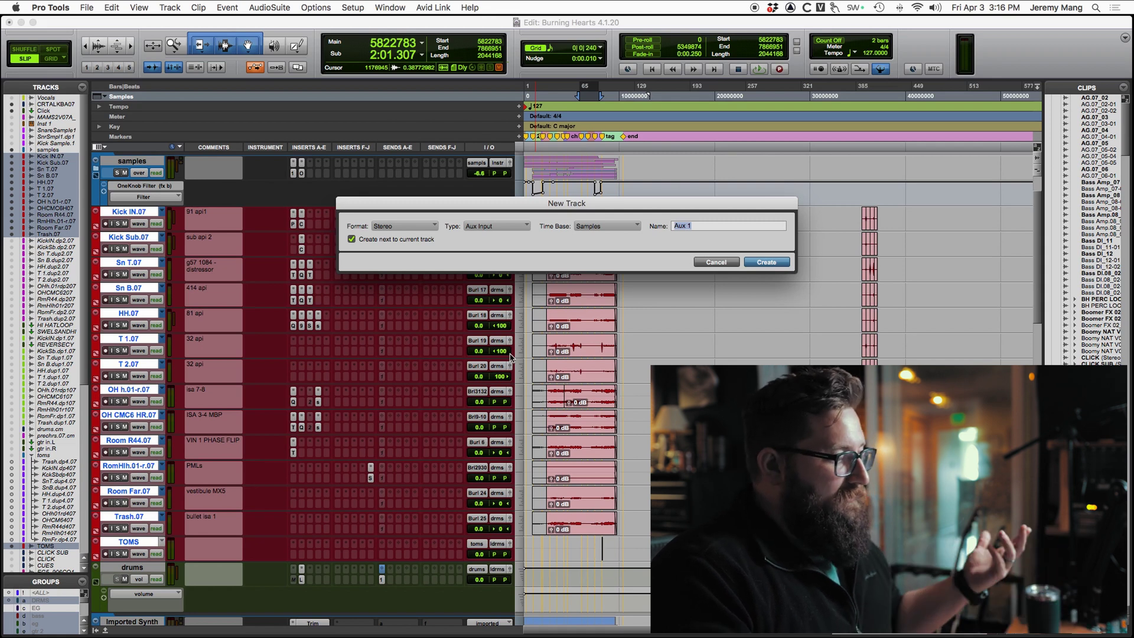
type("s 2")
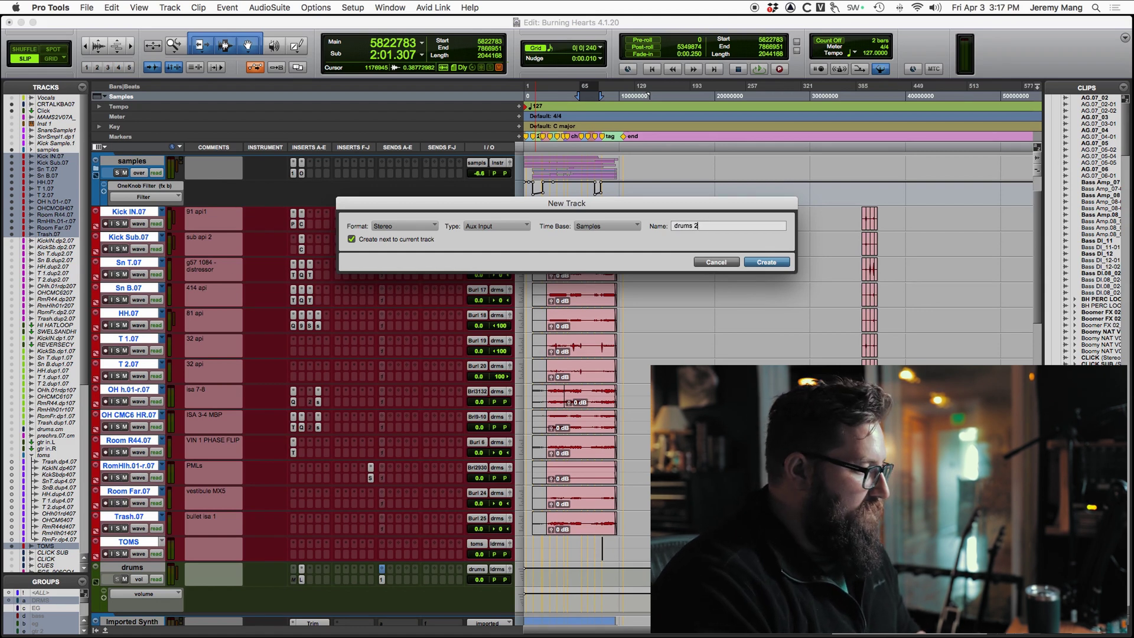
key("Return")
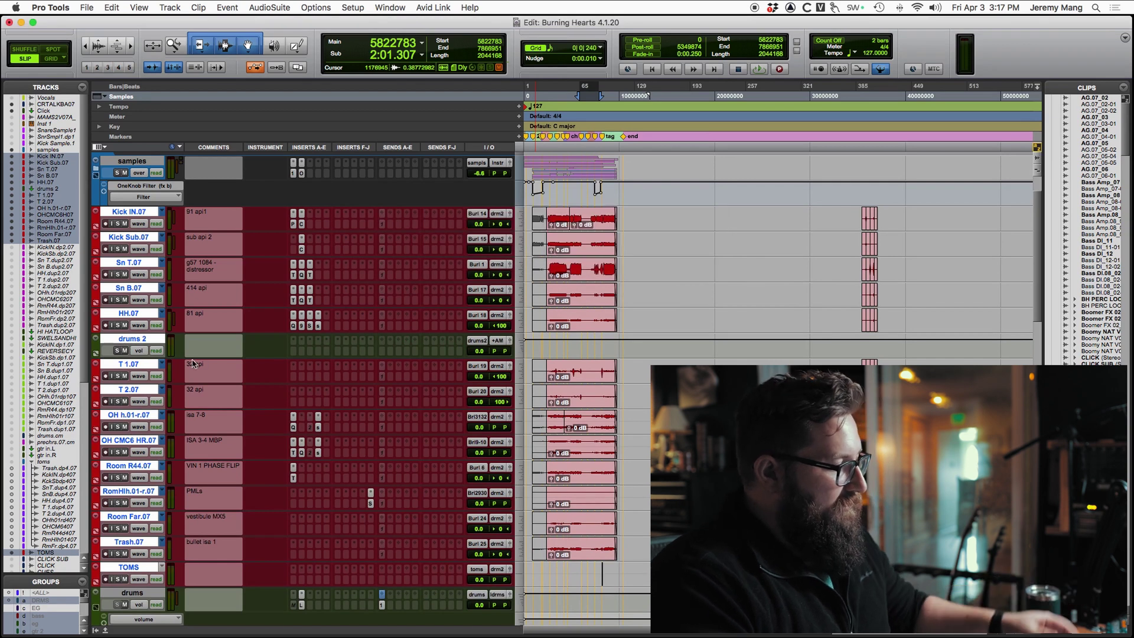
- Move the drums 2 track to sit between TOMS and drums
left_click(148, 341)
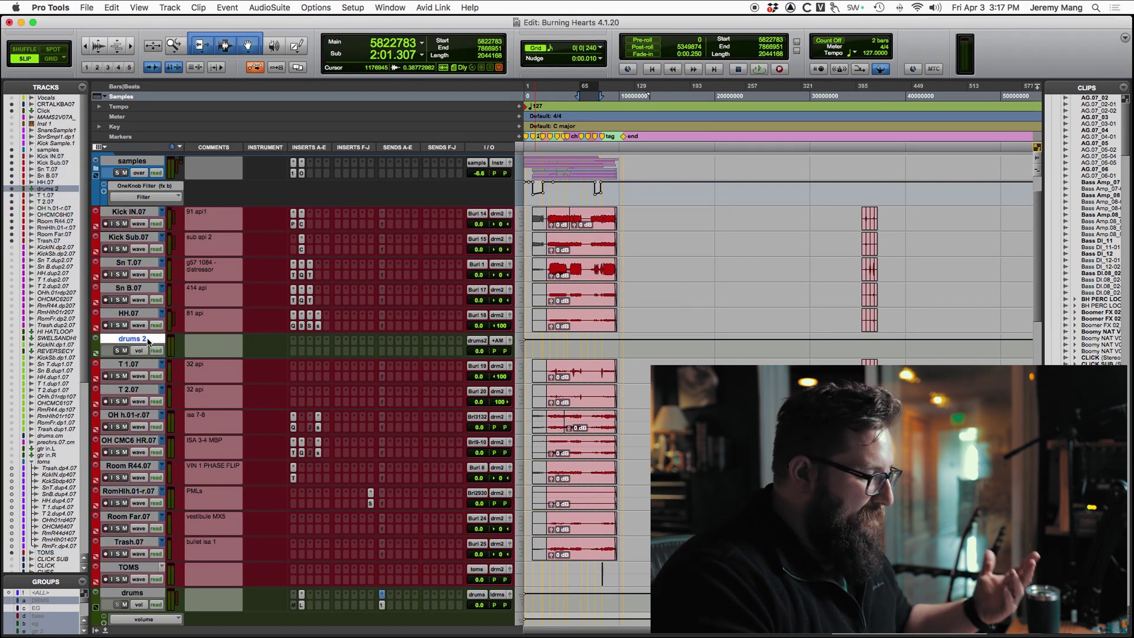
left_click_drag(148, 341, 138, 586)
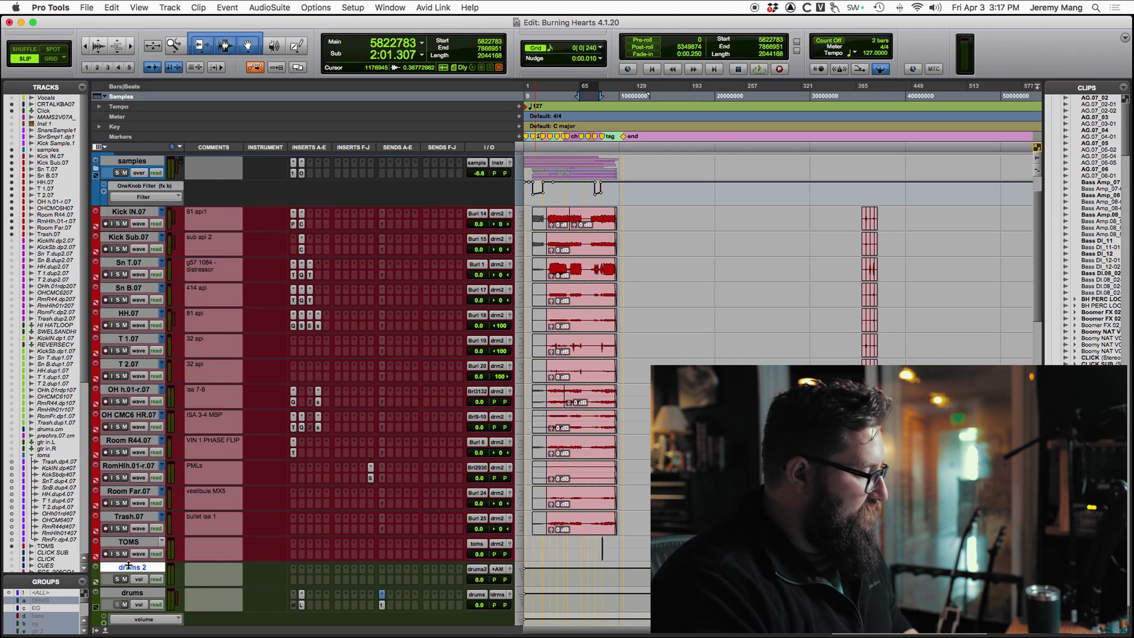
- Undo the track reordering and delete the drums 2 track
key("super+z")
left_click(112, 7)
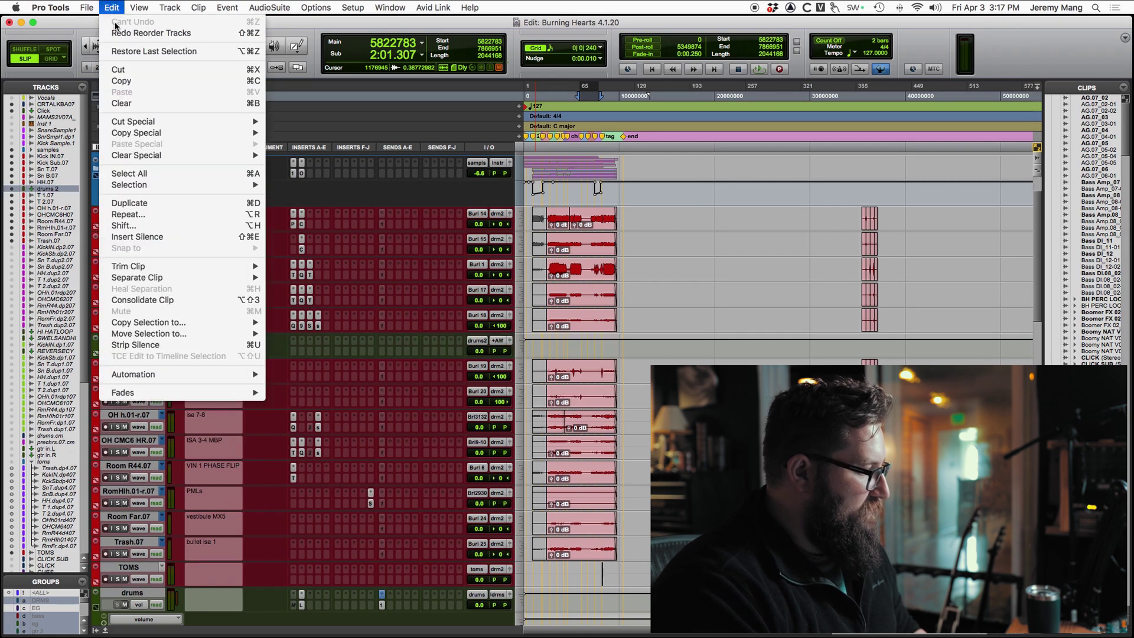
left_click(87, 24)
right_click(132, 339)
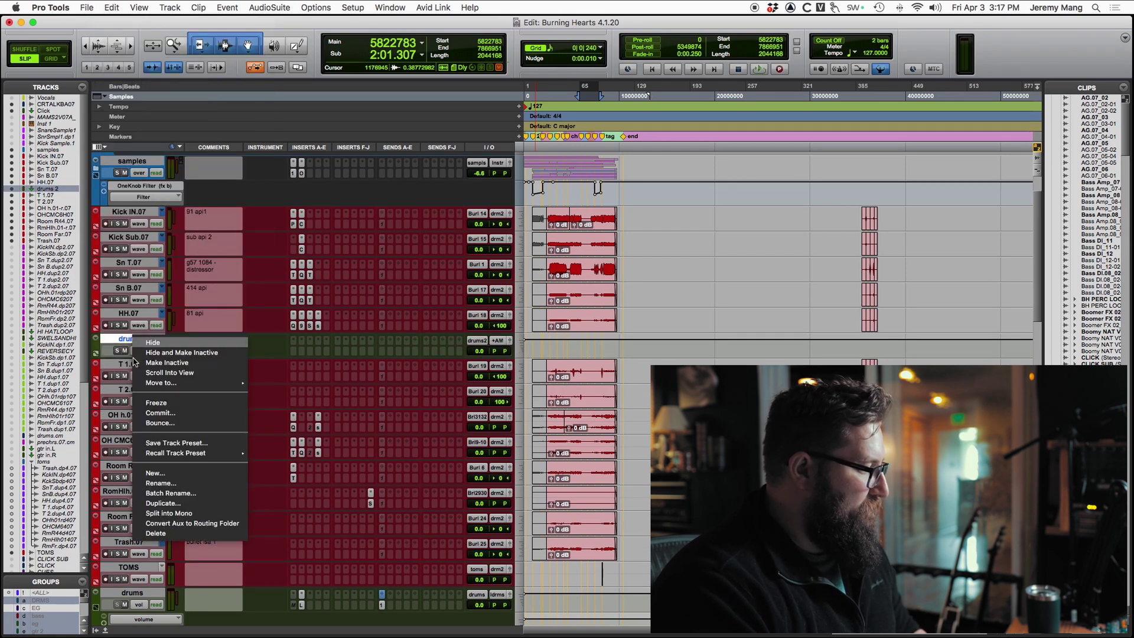
left_click(155, 534)
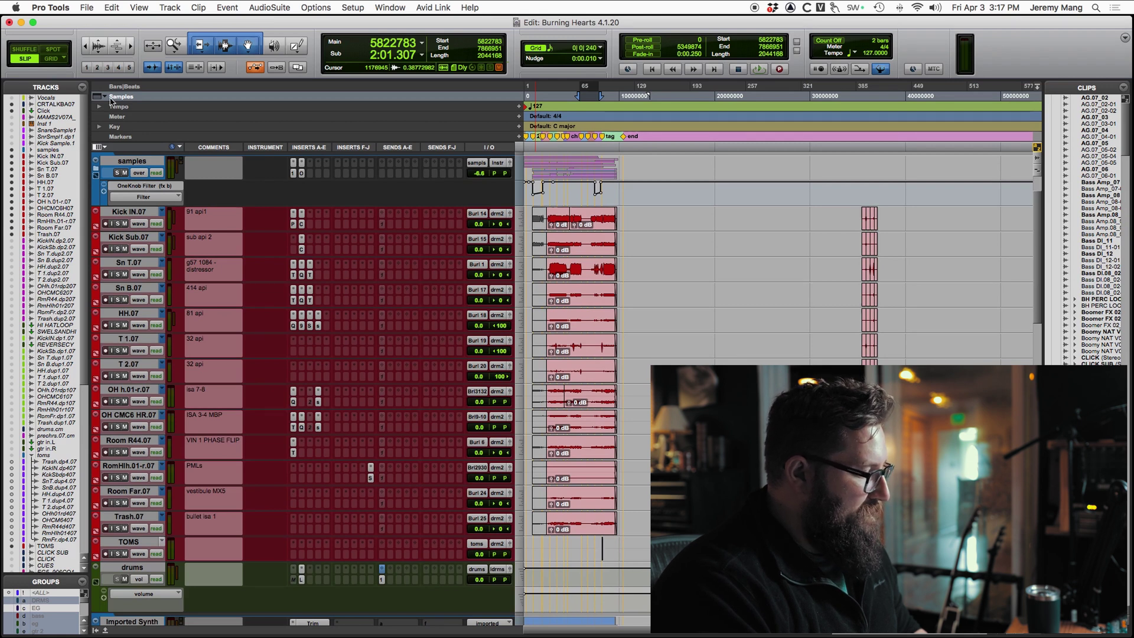
- Leave the current session and reopen Burning Hearts 4.1.20 from the recent sessions
left_click(87, 8)
left_click(101, 36)
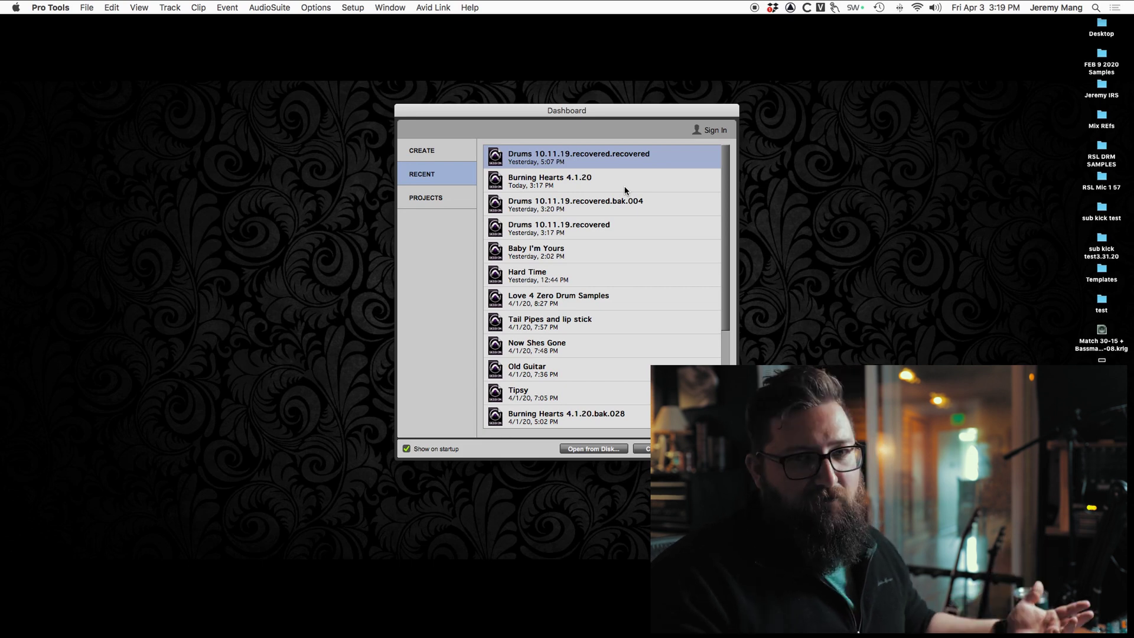
double_click(588, 185)
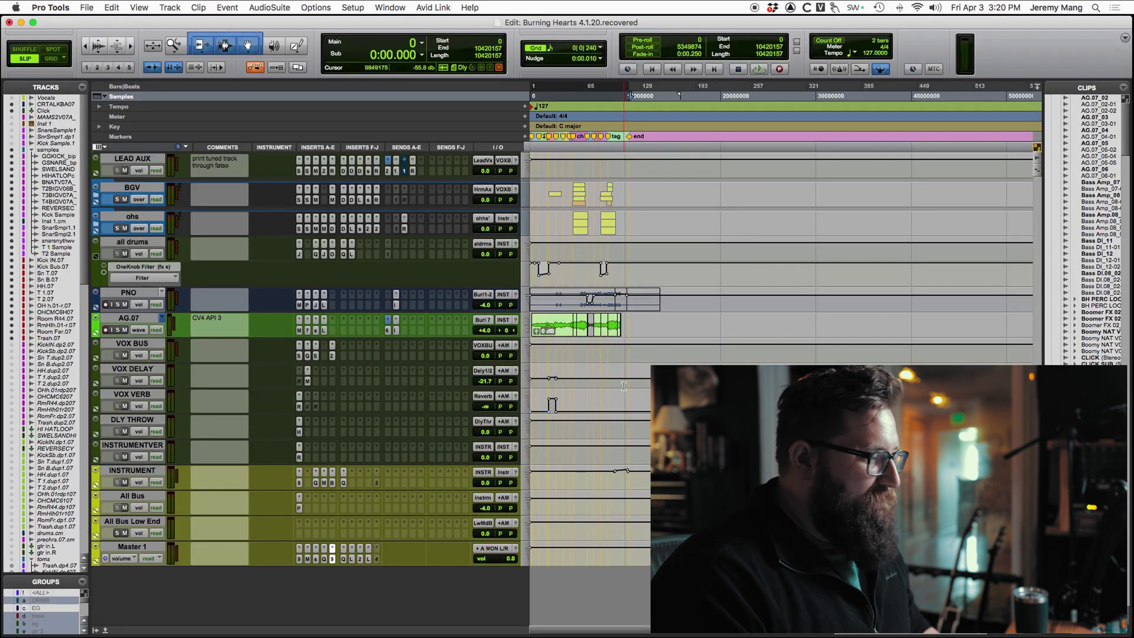
scroll(331, 236, "up", 15)
scroll(288, 198, "up", 5)
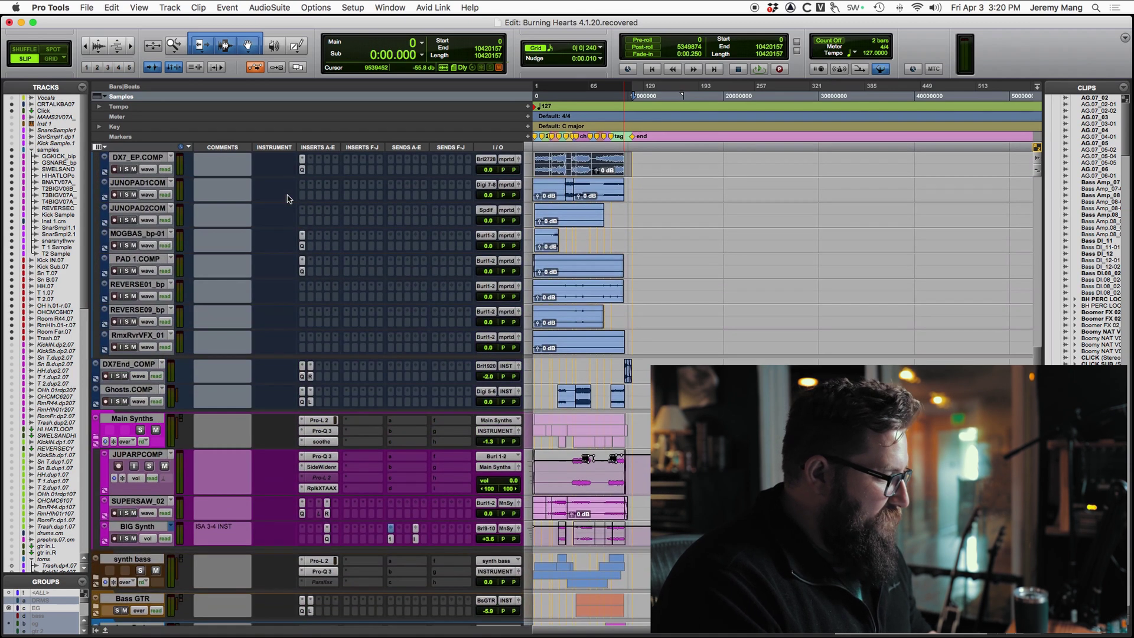
- Collapse the Main Synths folder track
left_click(98, 438)
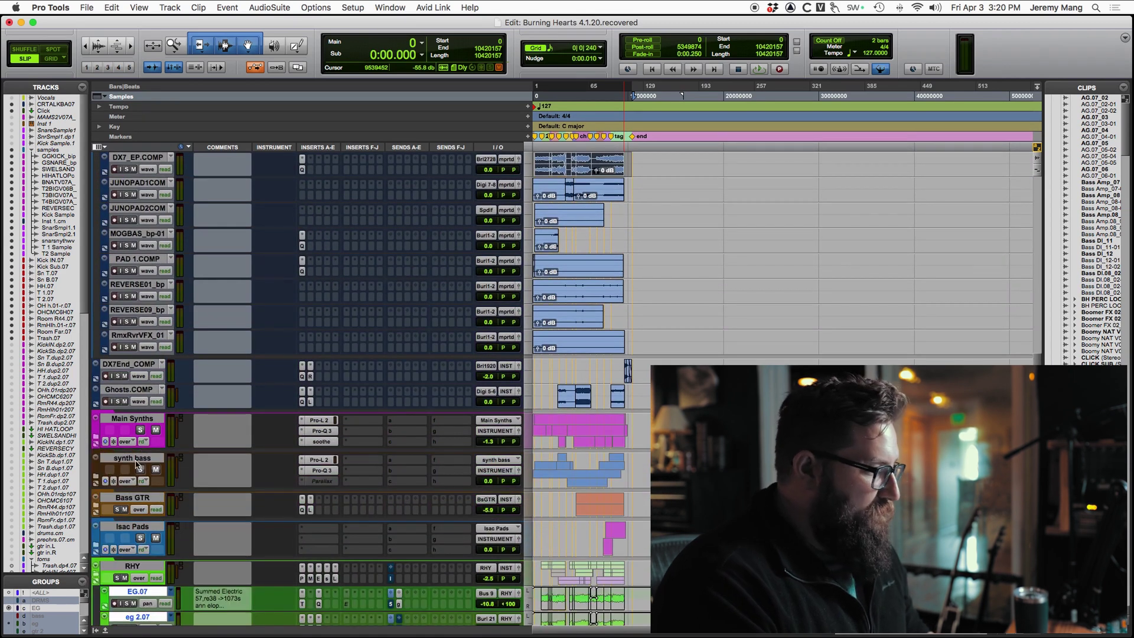
- Route the outputs of all tracks from Kick IN.07 through Trash.07 to a new stereo Aux Input named drums 2
scroll(548, 289, "up", 15)
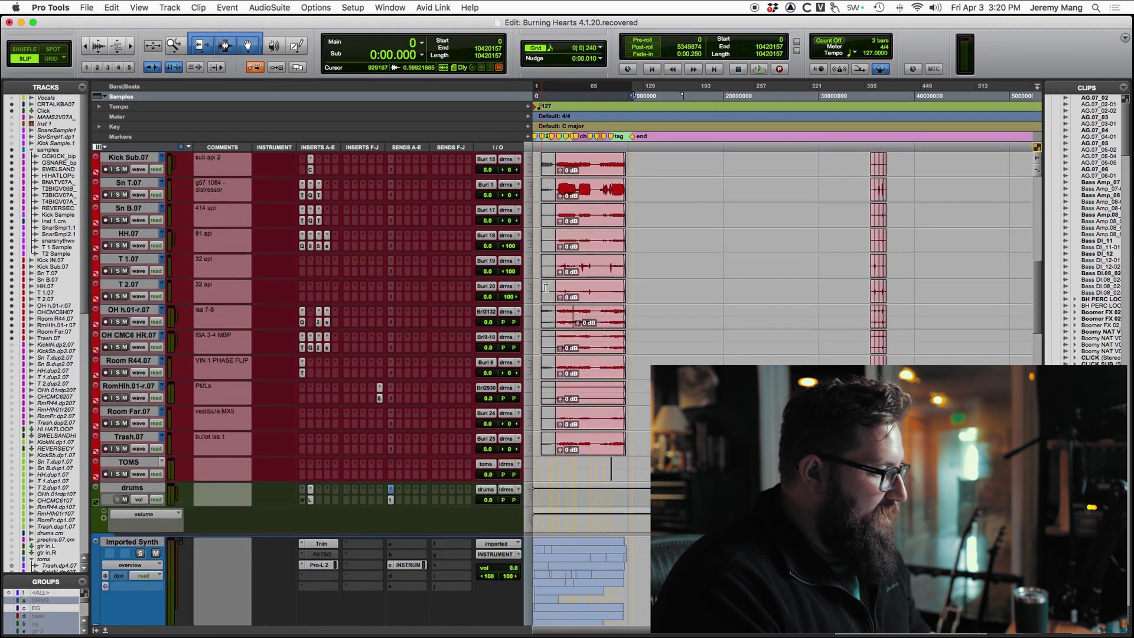
scroll(549, 289, "down", 6)
scroll(142, 239, "up", 3)
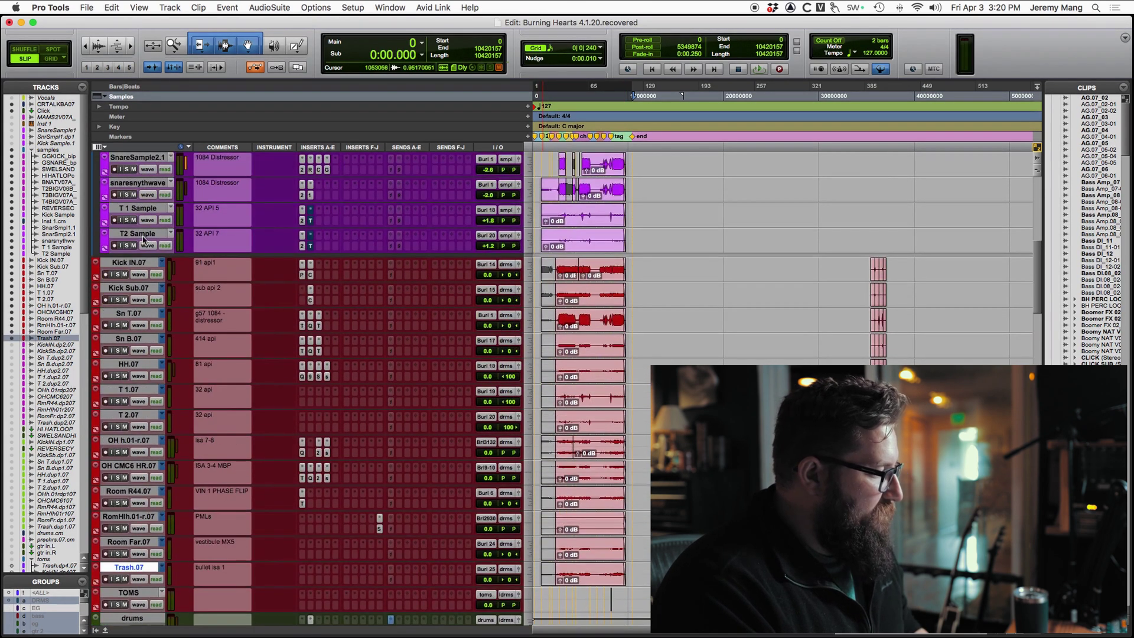
left_click(124, 263, "shift")
left_click(506, 264)
mouse_move(530, 277)
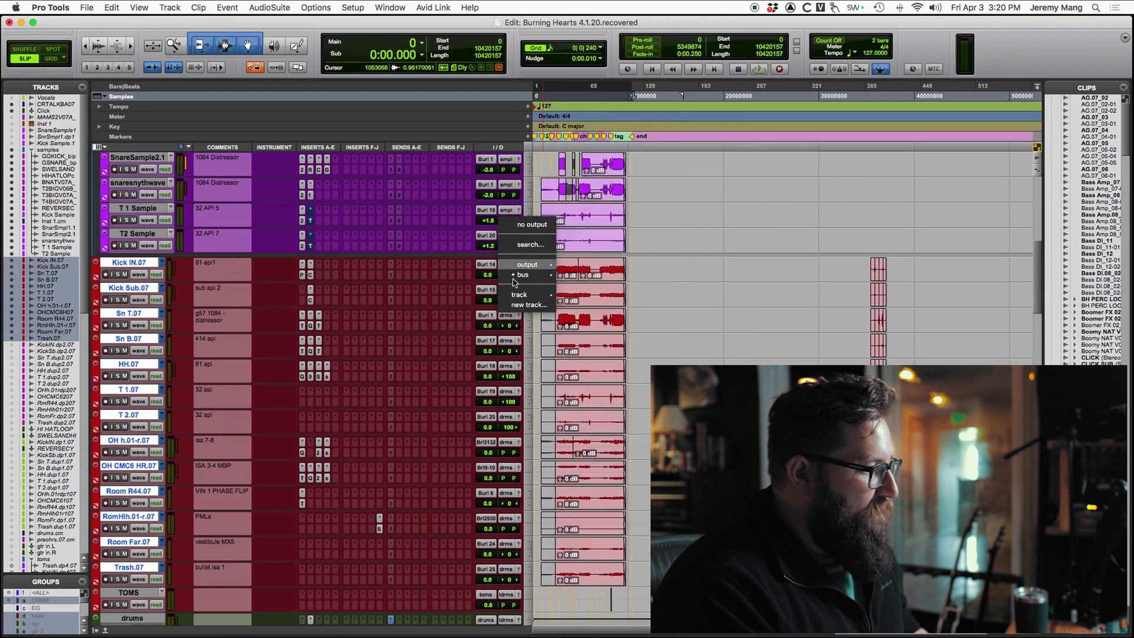
left_click(525, 304)
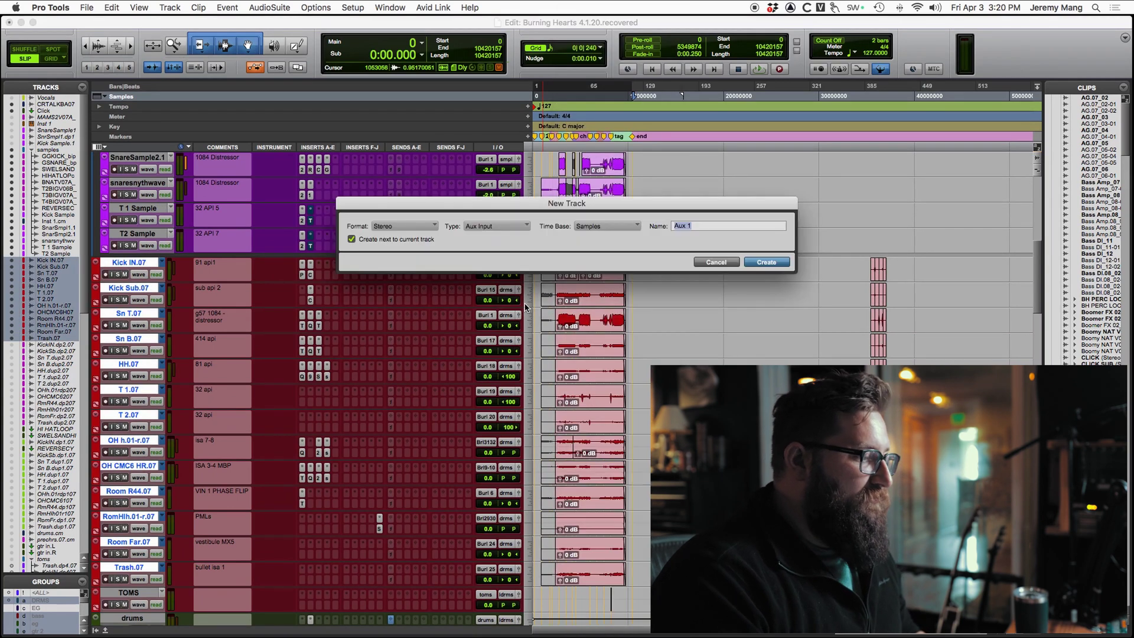
left_click(470, 229)
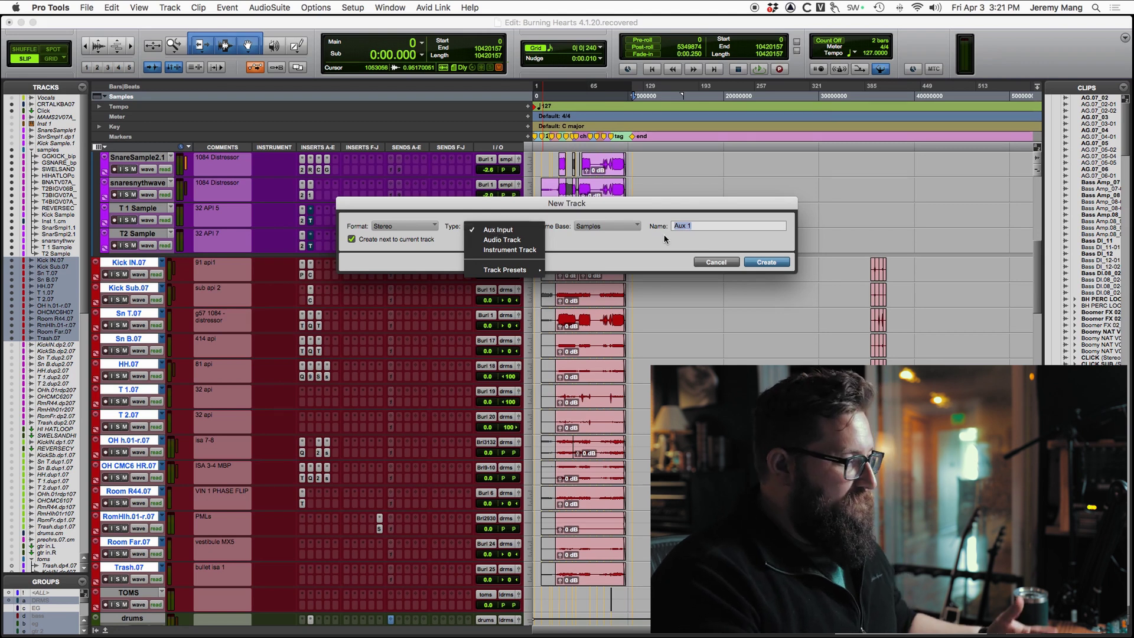
left_click(680, 230)
type("drums 2")
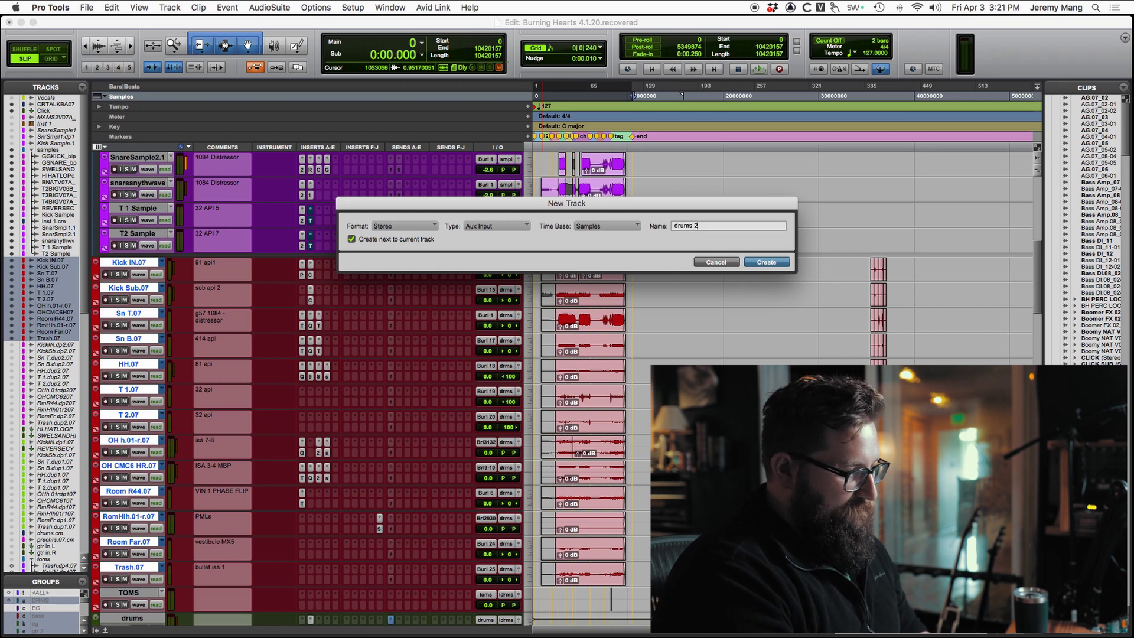
key("Return")
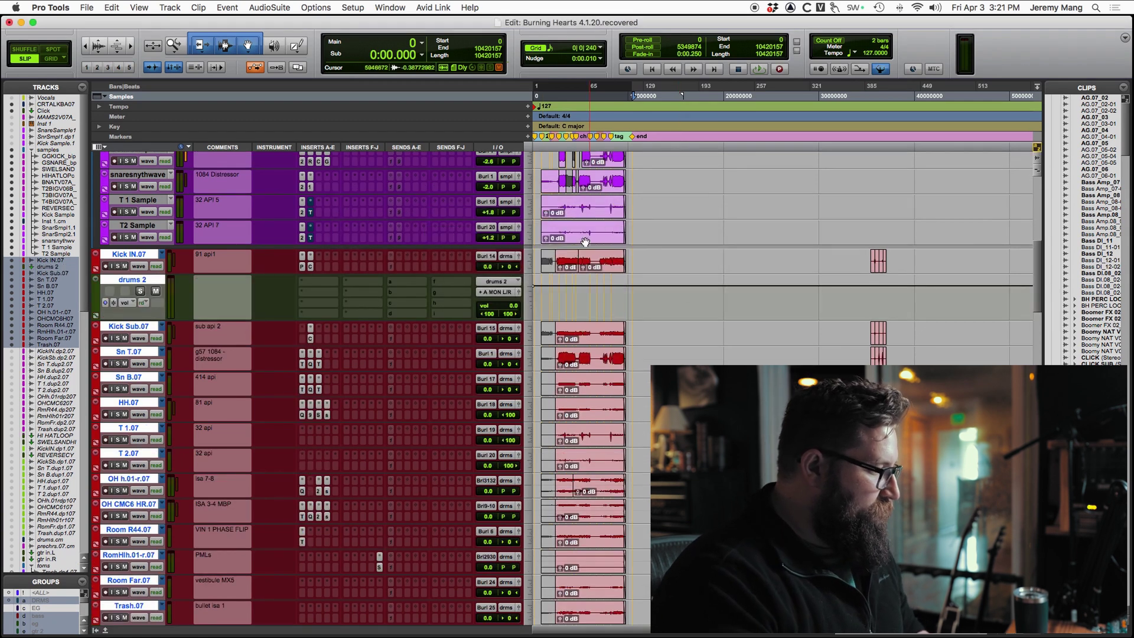
- Convert the drums 2 aux track to a routing folder
left_click(137, 280)
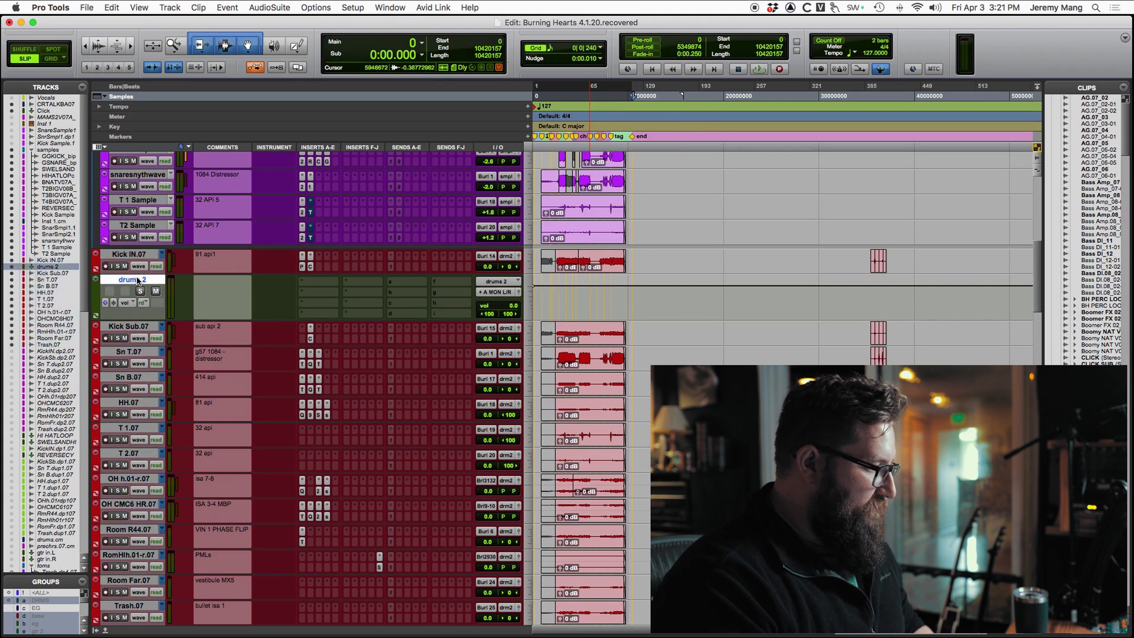
left_click_drag(137, 280, 110, 328)
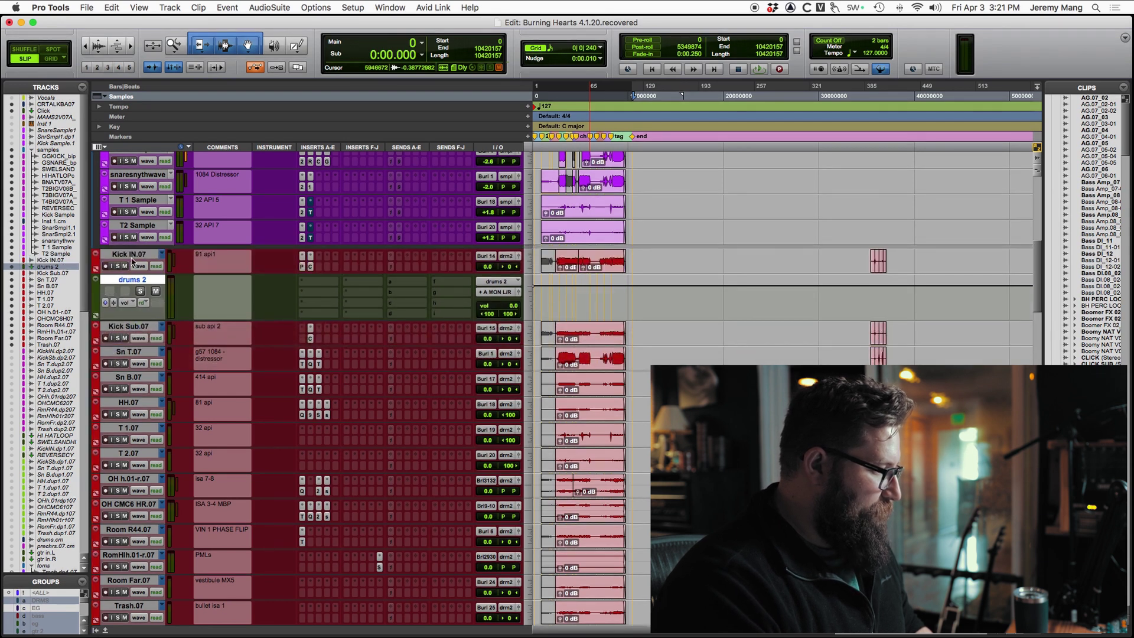
left_click(132, 258)
left_click(134, 279)
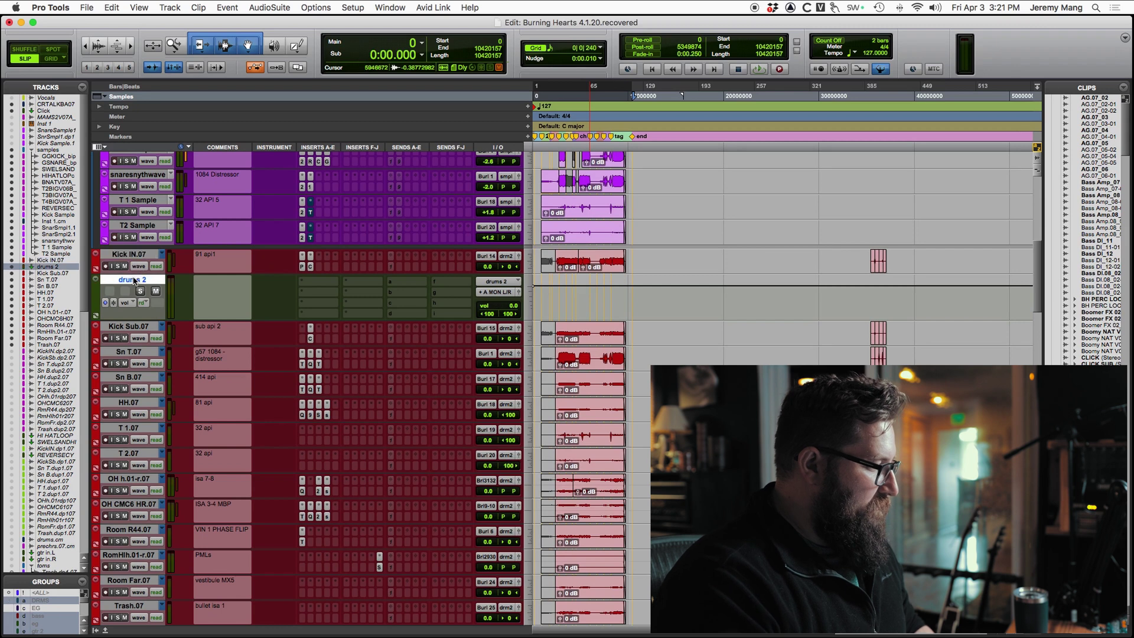
right_click(135, 280)
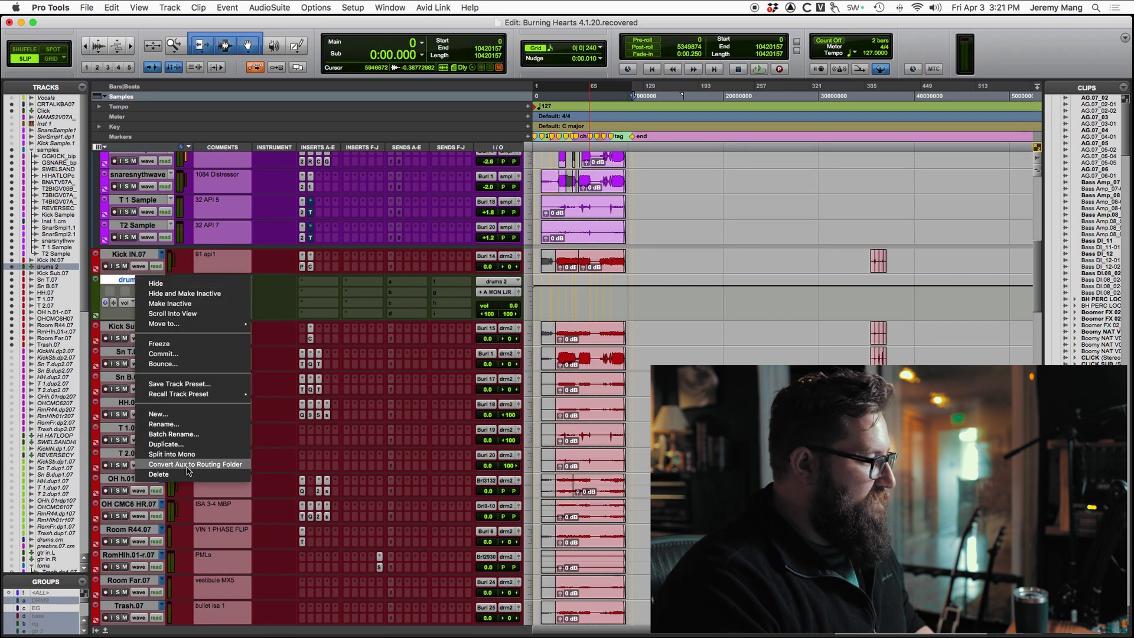
left_click(187, 465)
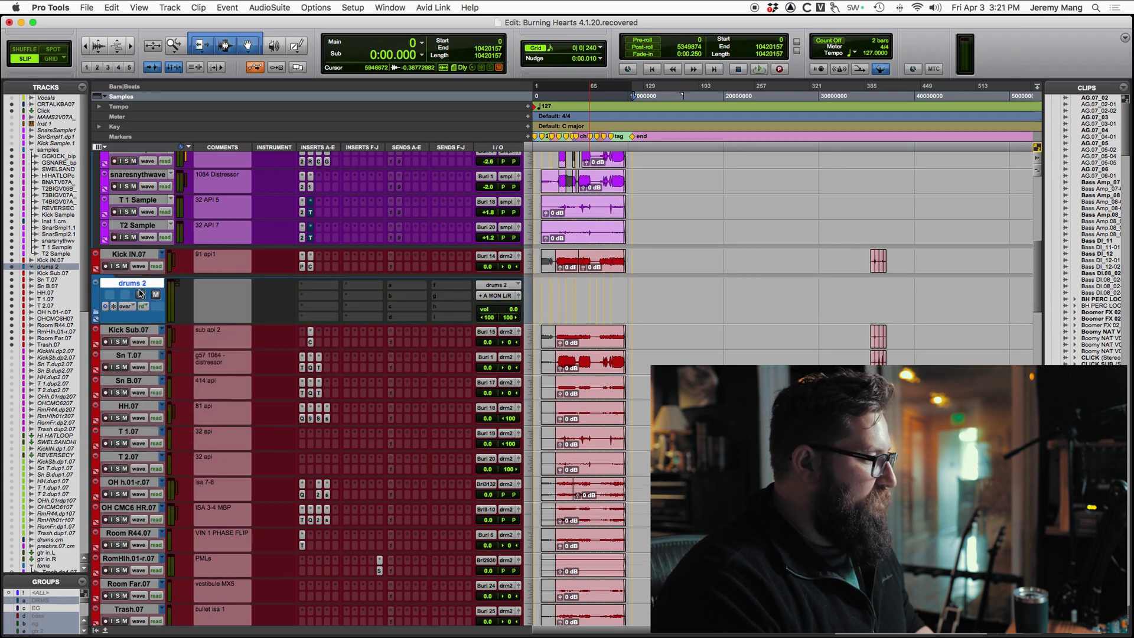
- Move all drum tracks from Kick IN.07 through Trash.07 into the drums 2 routing folder
left_click(133, 257)
left_click(131, 330, "super")
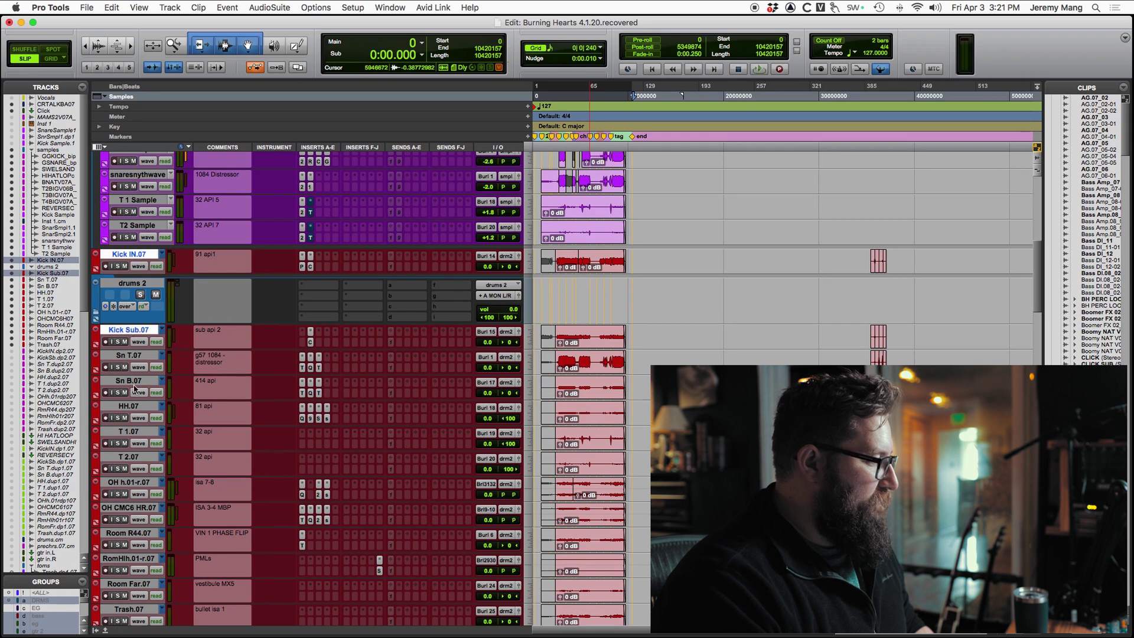
scroll(135, 390, "down", 3)
left_click(136, 542, "shift")
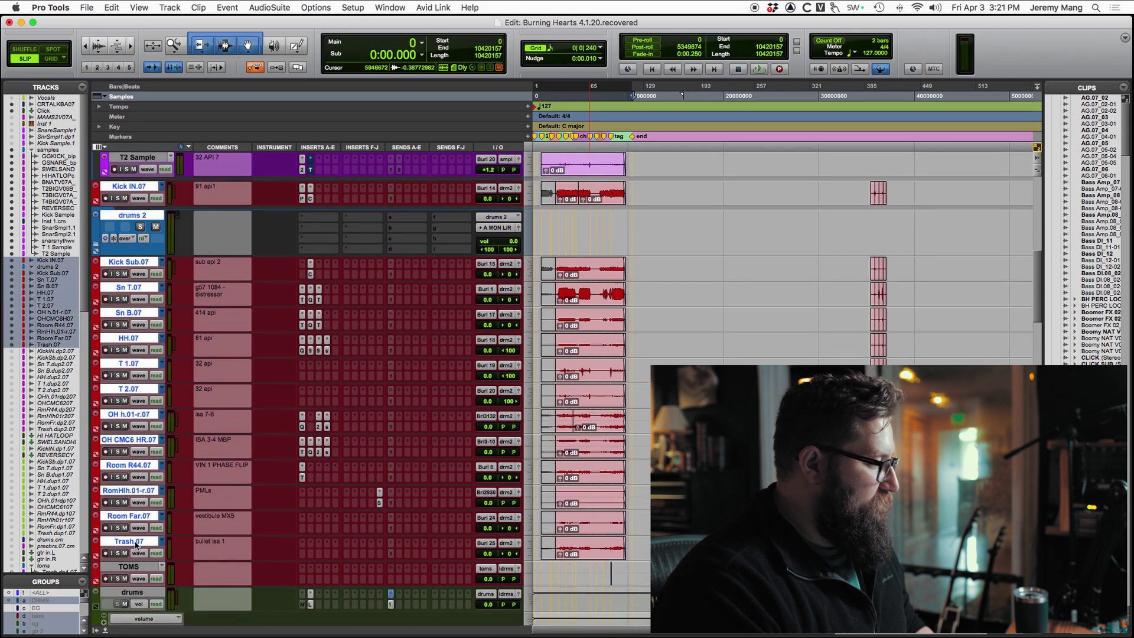
left_click(129, 219, "super")
left_click_drag(133, 187, 129, 220)
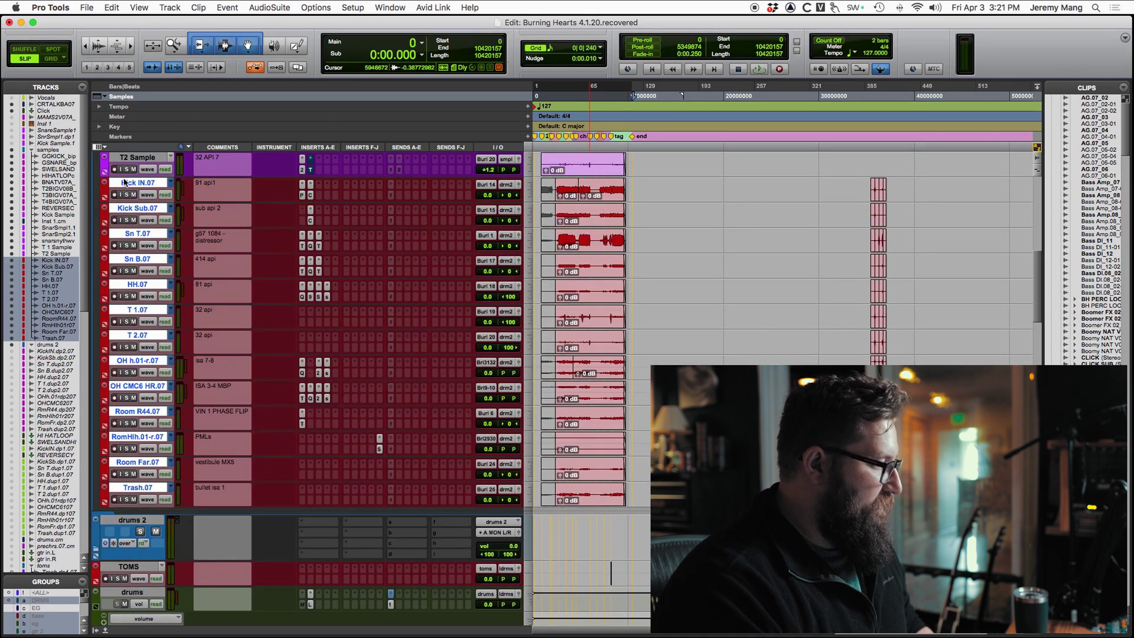
left_click_drag(124, 188, 146, 530)
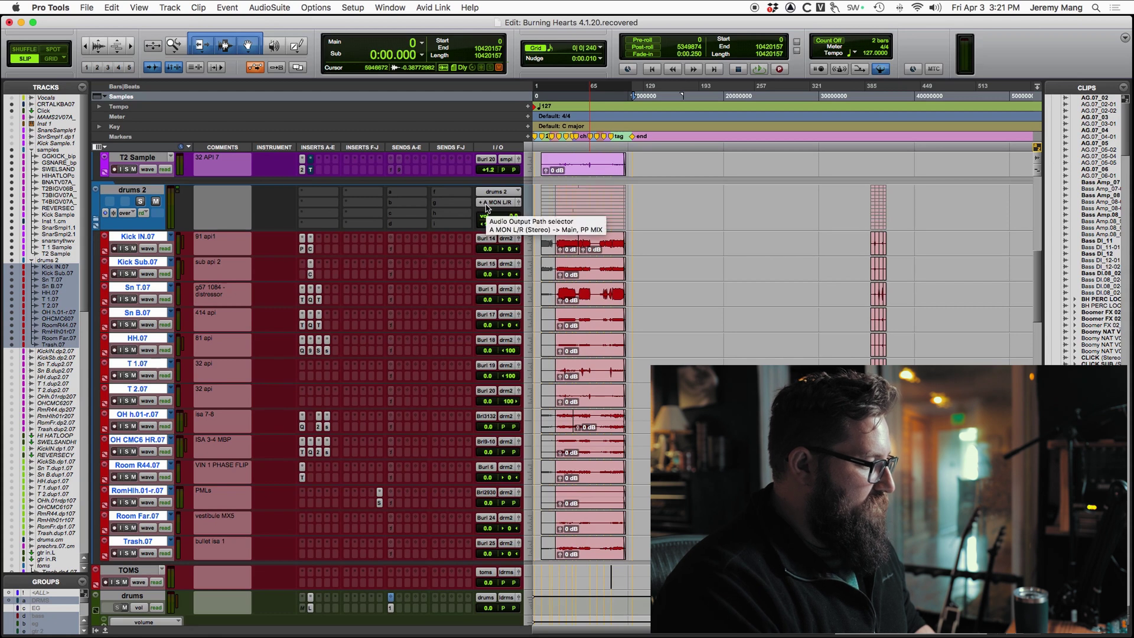
- Set the output of the drums 2 folder to the all drums (Stereo) bus
left_click(487, 204)
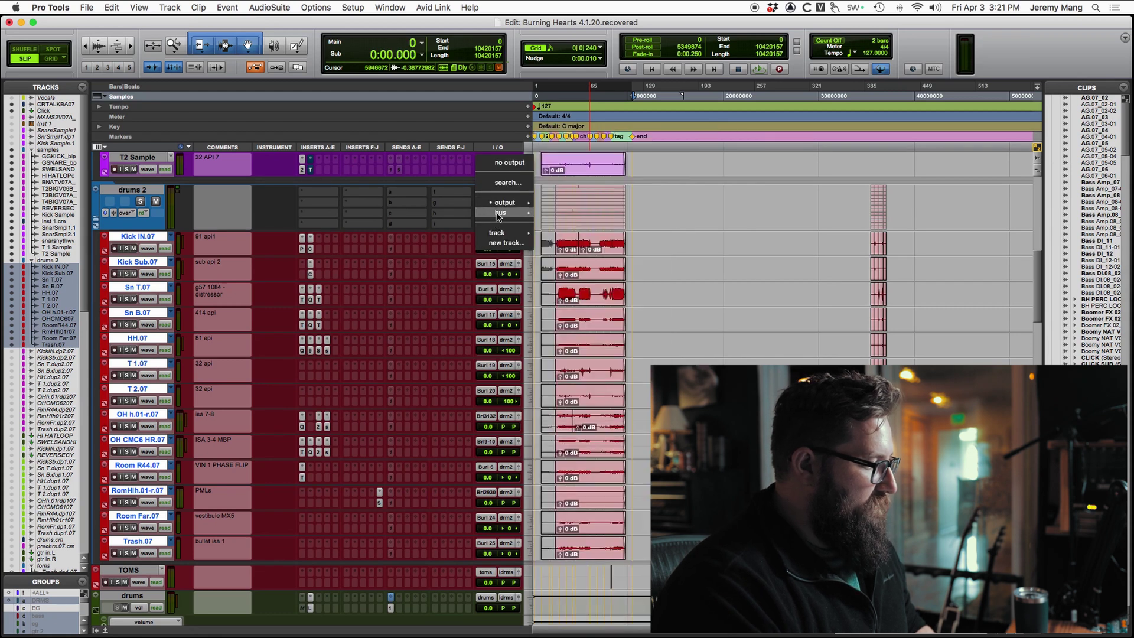
mouse_move(500, 212)
mouse_move(594, 625)
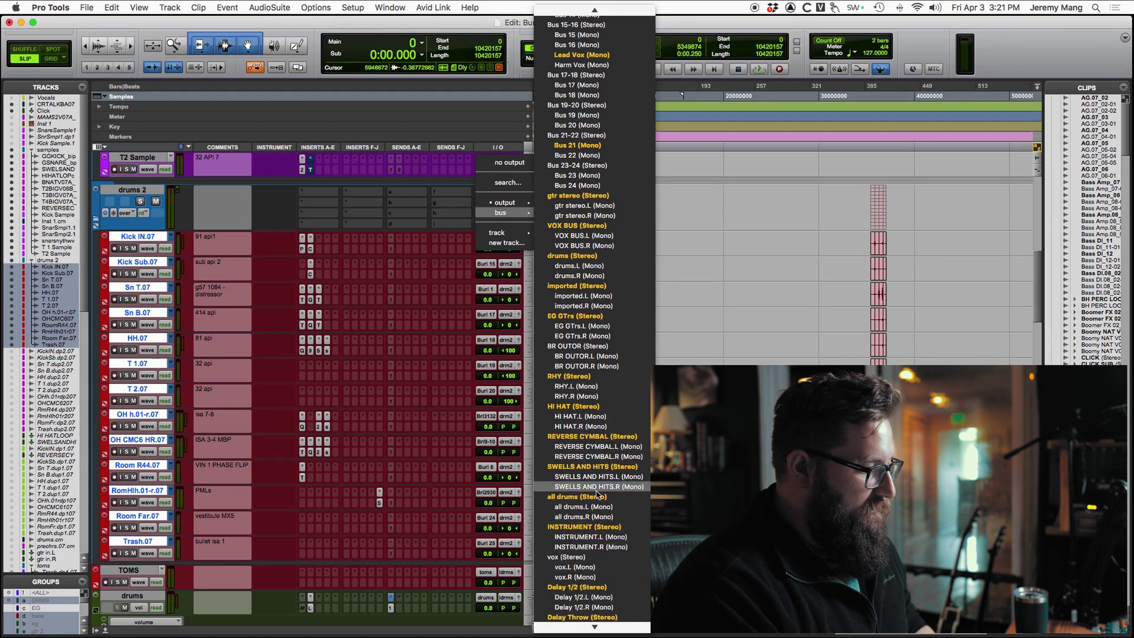
left_click(596, 497)
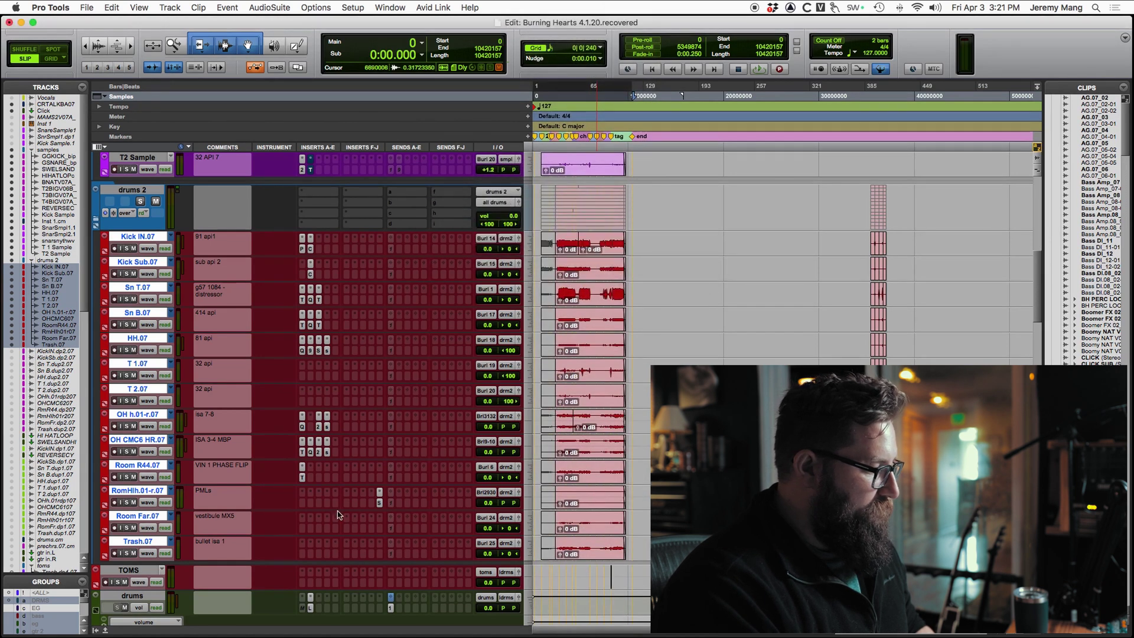
- Play the session briefly from about 1:03 to check the signal through the drums 2 folder
left_click(561, 237)
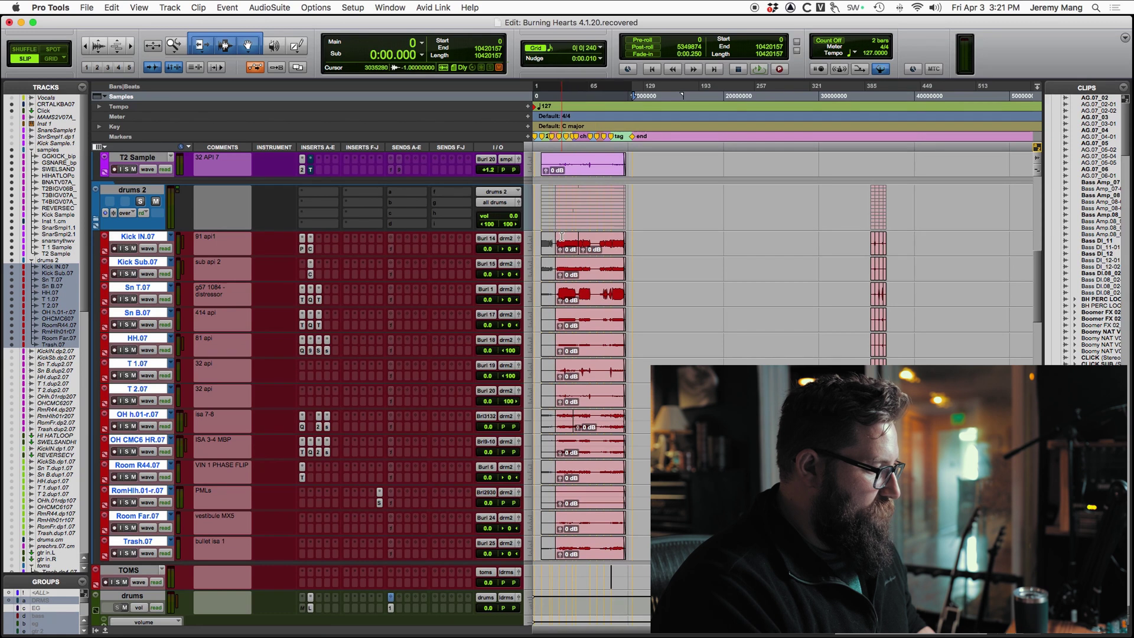
key("space")
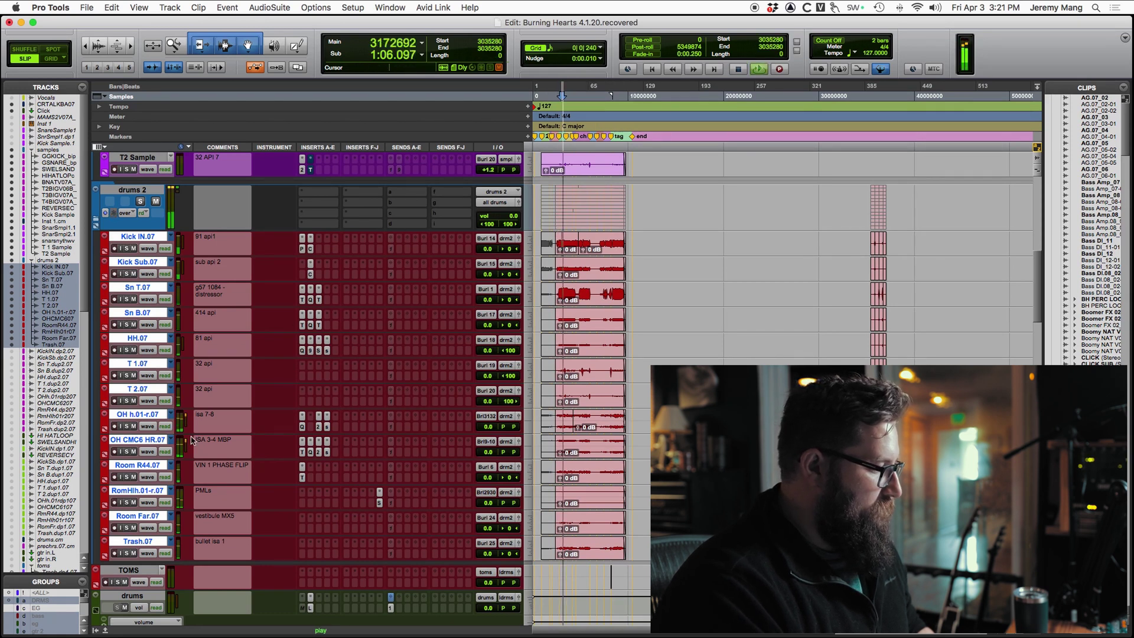
key("space")
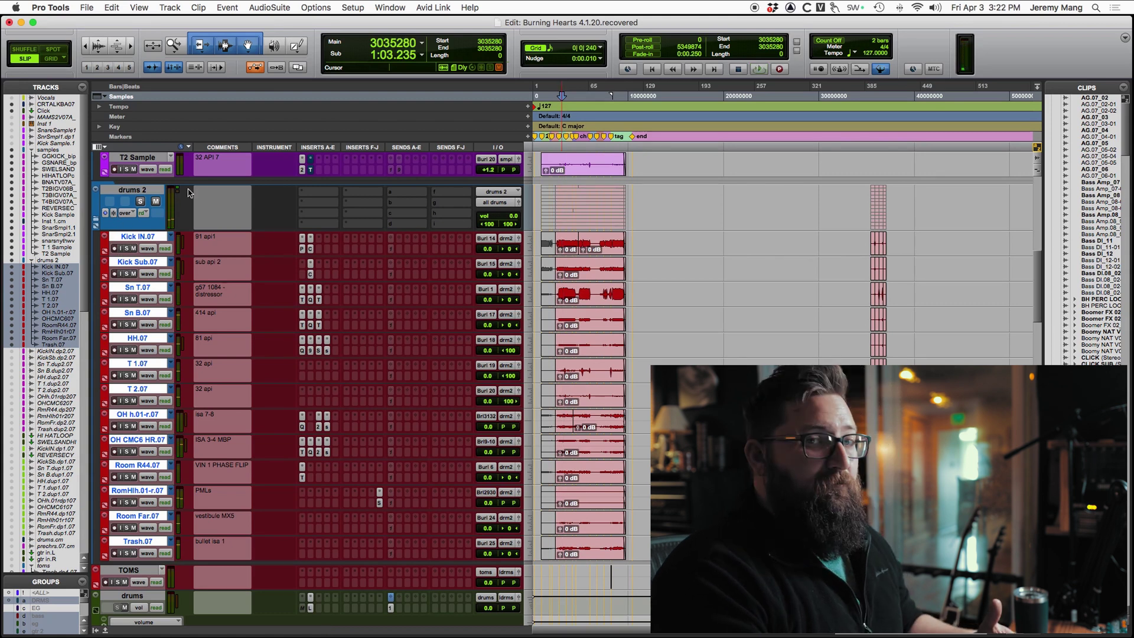
- Insert a stereo Channel Strip on the drums 2 folder and boost its low EQ band by about 2.8 dB during playback
left_click(315, 191)
mouse_move(364, 192)
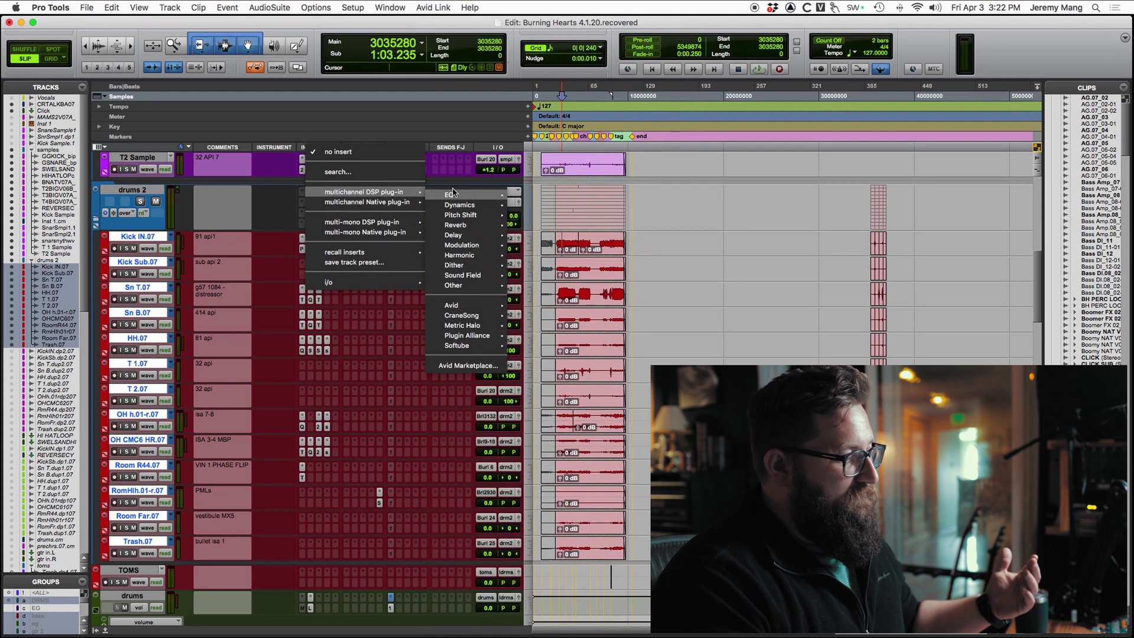
mouse_move(473, 205)
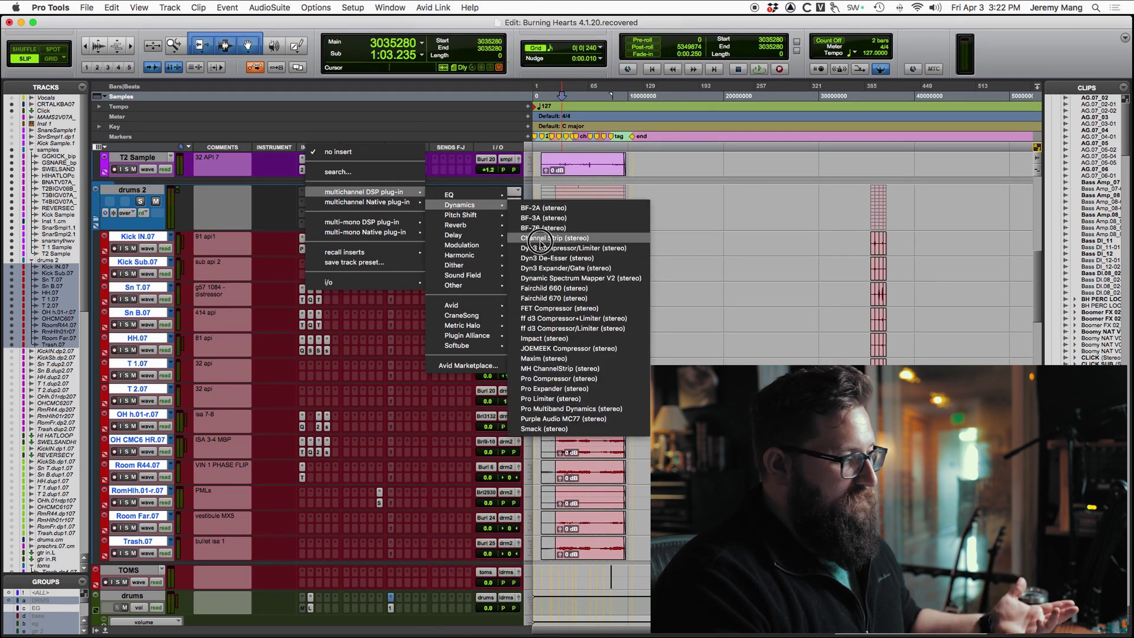
key("Escape")
key("space")
left_click_drag(534, 460, 469, 448)
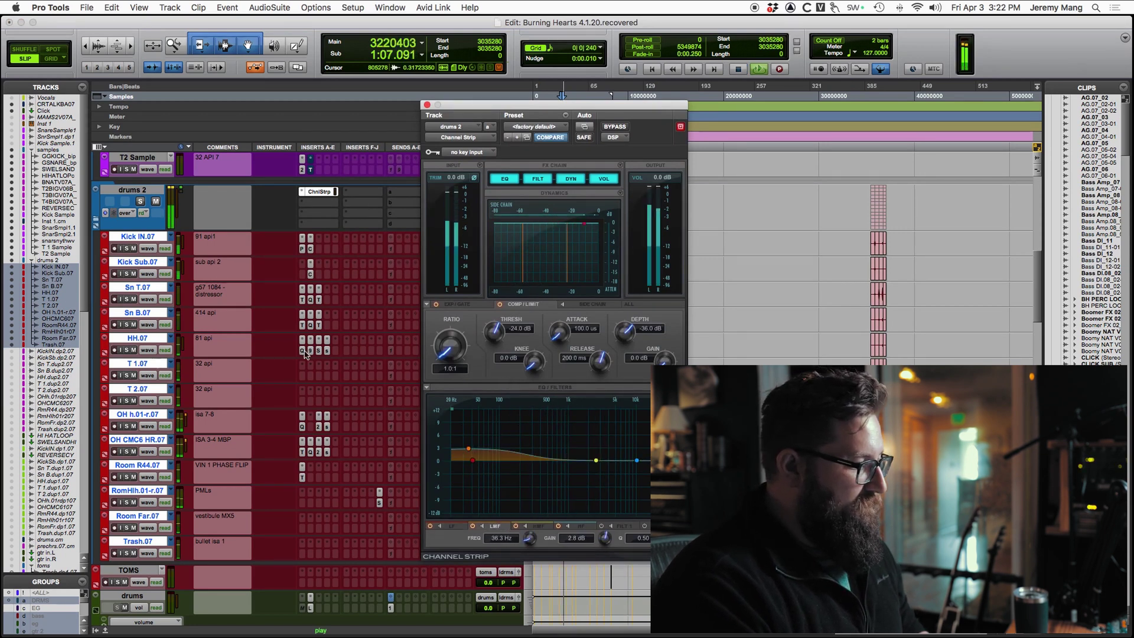
key("space")
- Solo the drums 2 folder, close the plug-in window and make the Channel Strip insert inactive
left_click(140, 200)
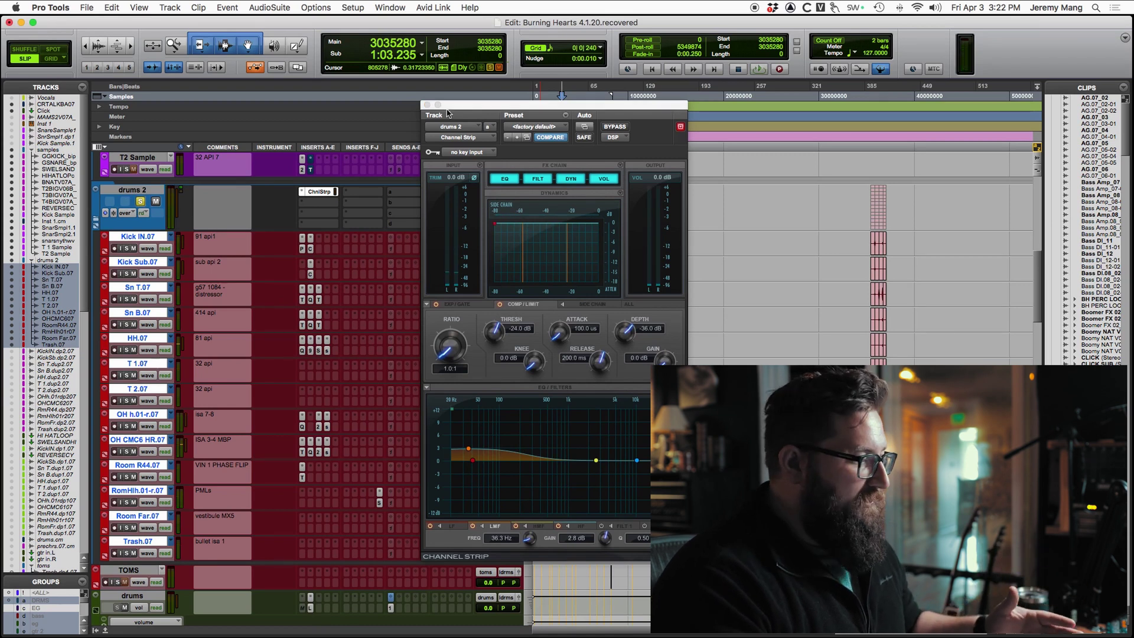
left_click(429, 104)
left_click(320, 192, "ctrl+super")
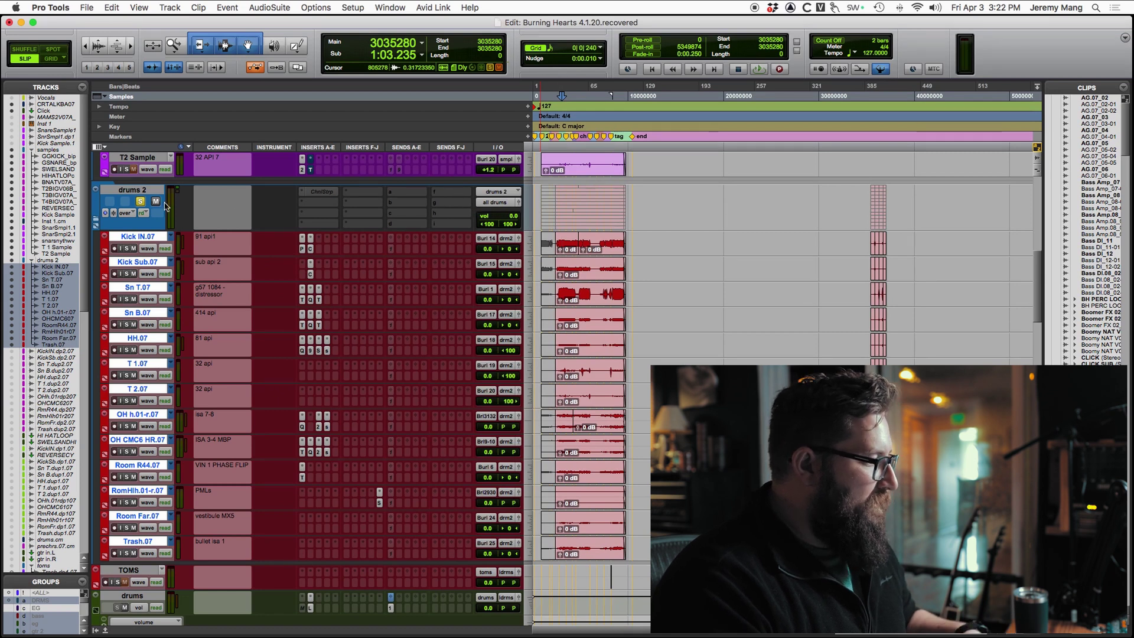
- Audition the drums with the Channel Strip inactive and toggle the drums 2 folder's solo on and off
key("space")
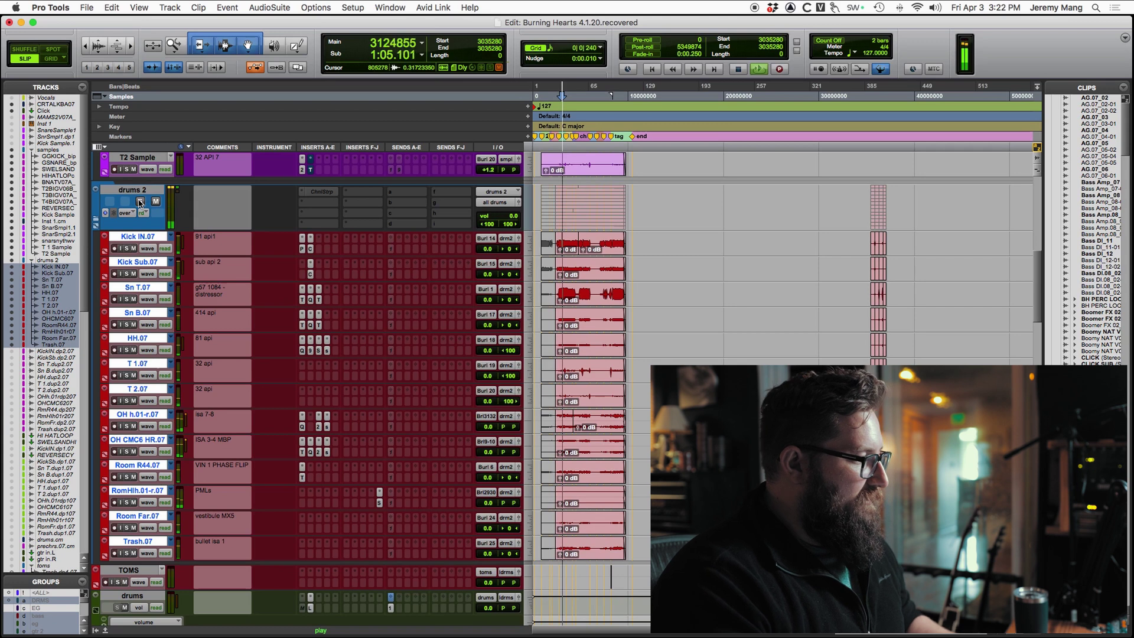
key("space")
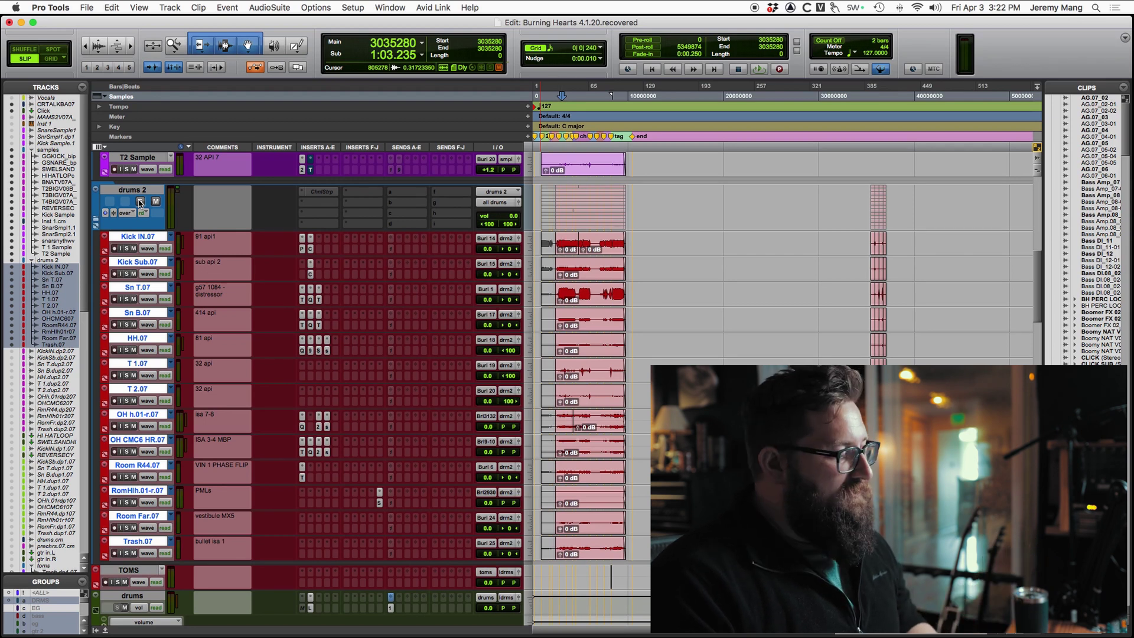
key("super+shift+g")
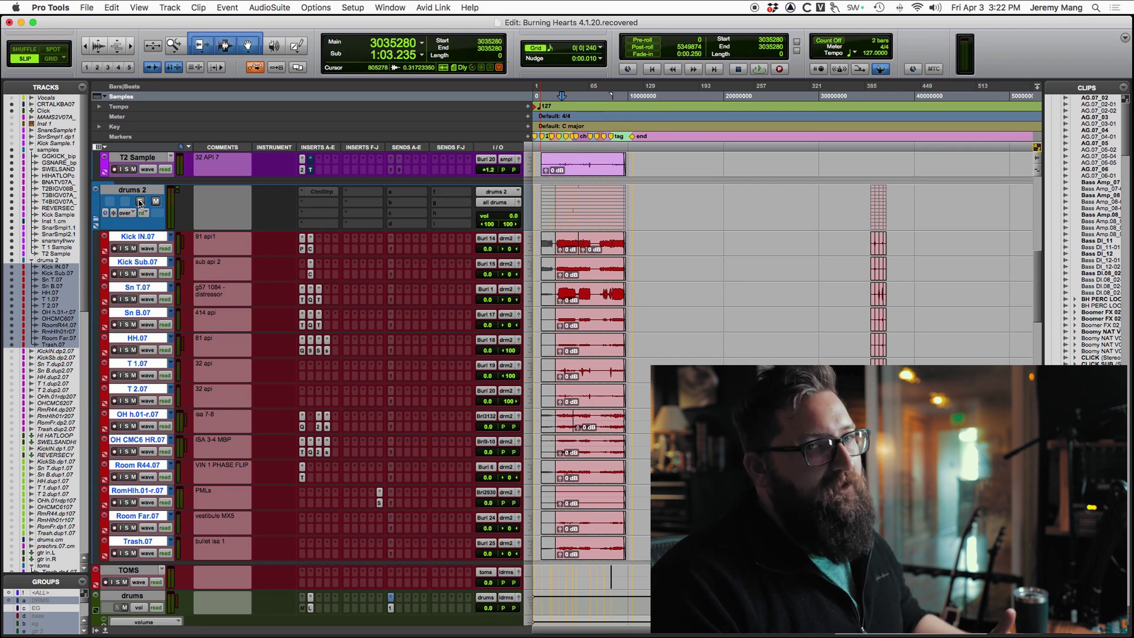
left_click(140, 202)
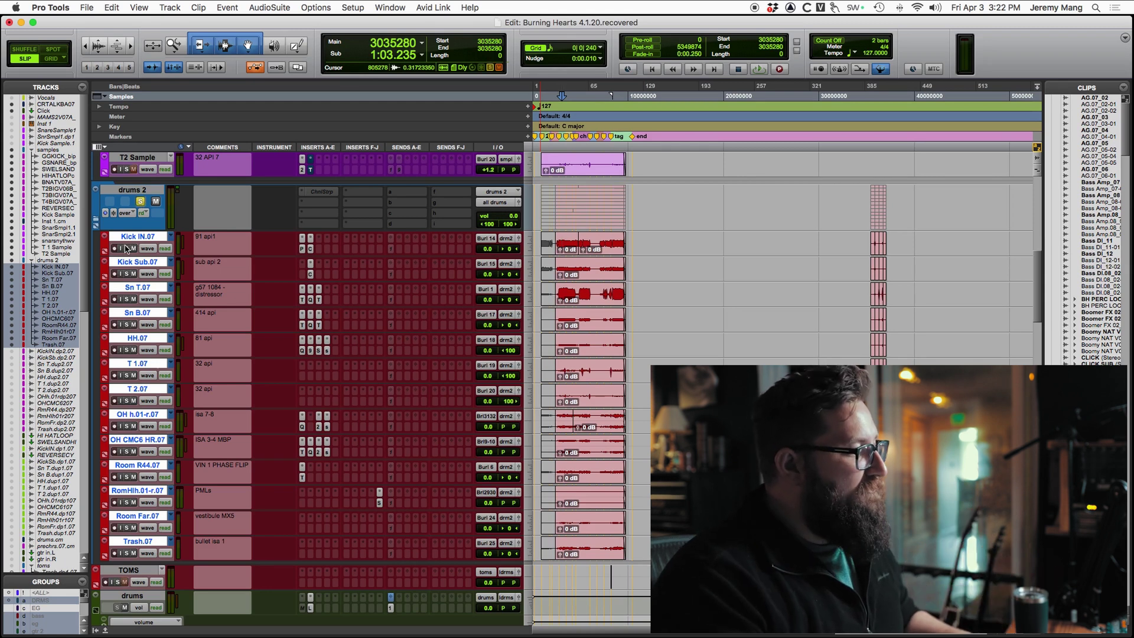
left_click(140, 202)
- Collapse the RHY folder track above Lead Gtr
scroll(192, 274, "down", 15)
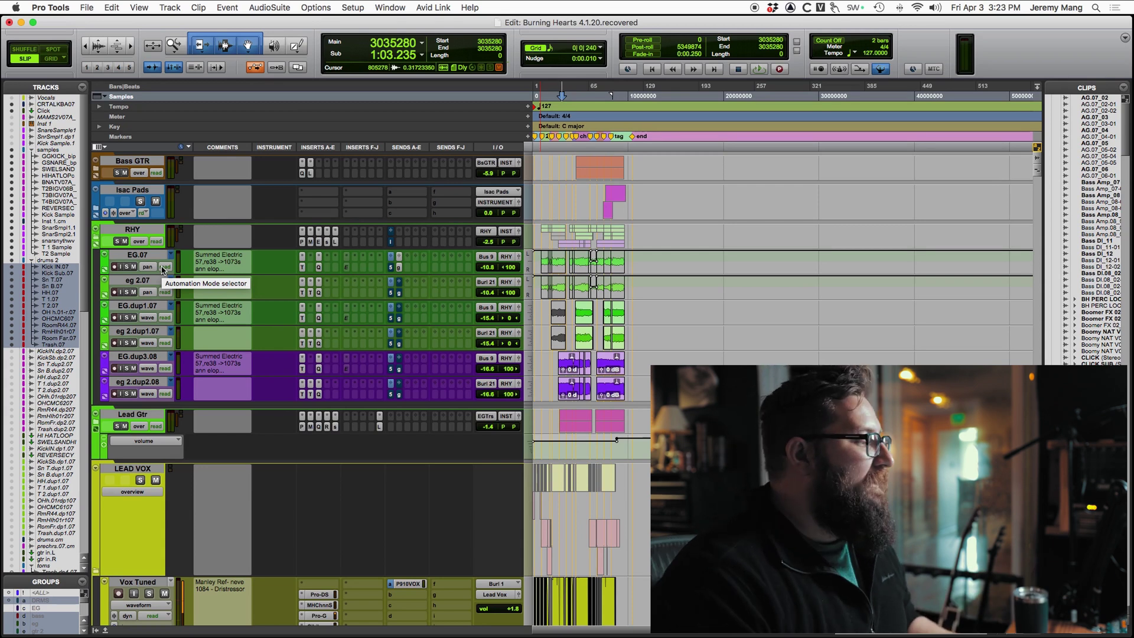
left_click(96, 239)
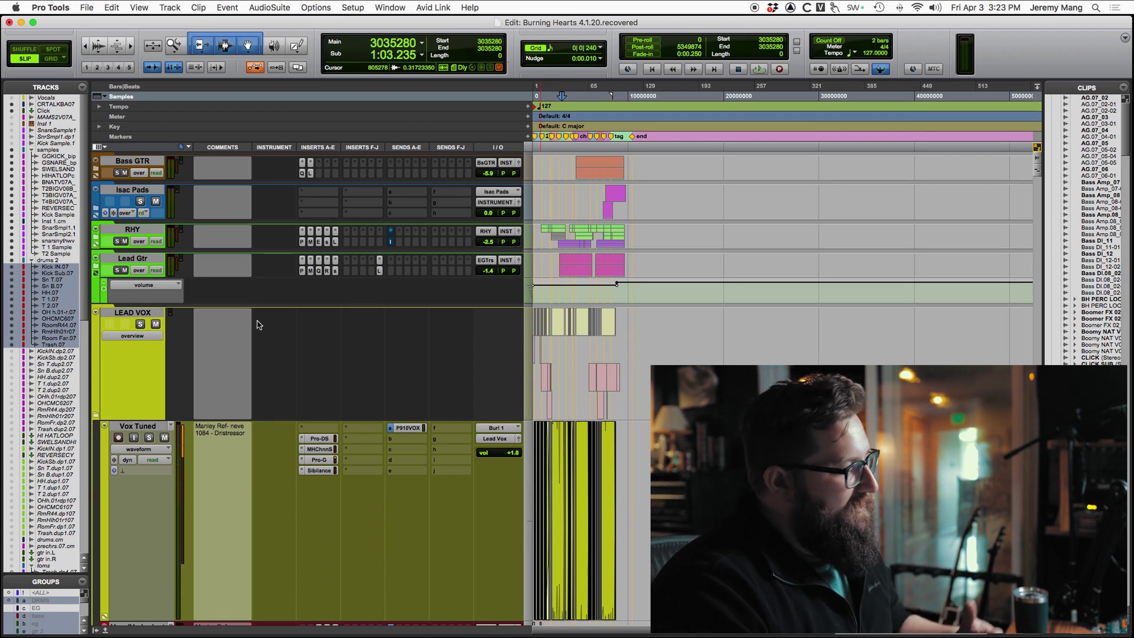
scroll(260, 321, "up", 10)
scroll(267, 309, "up", 8)
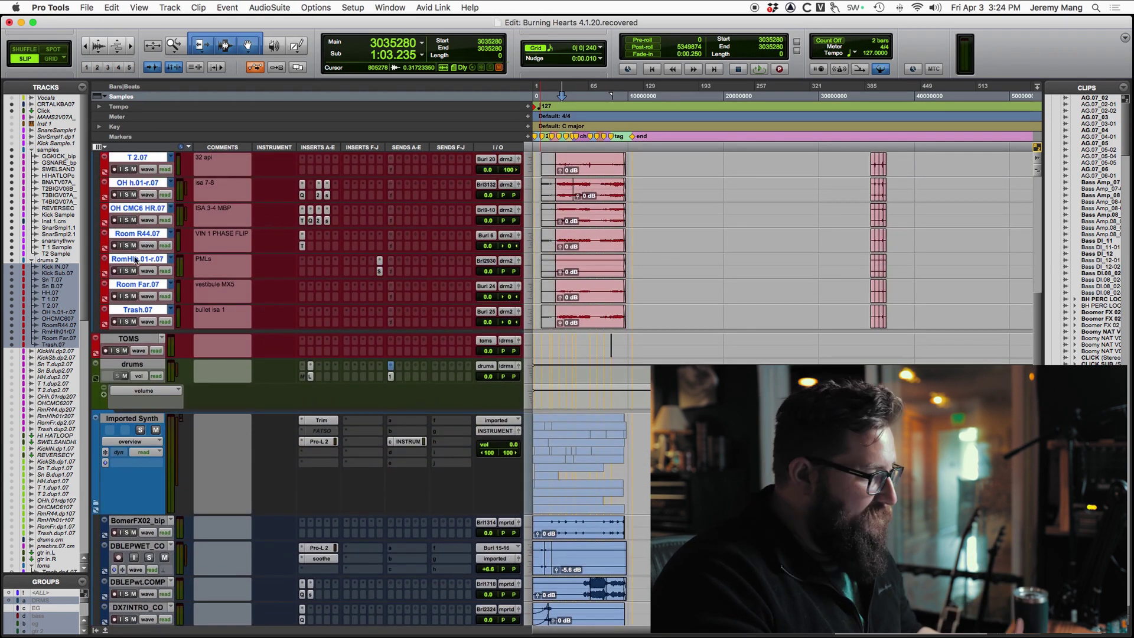
- Audition the Imported Synth folder in solo and toggle its solo off and on
left_click(140, 431)
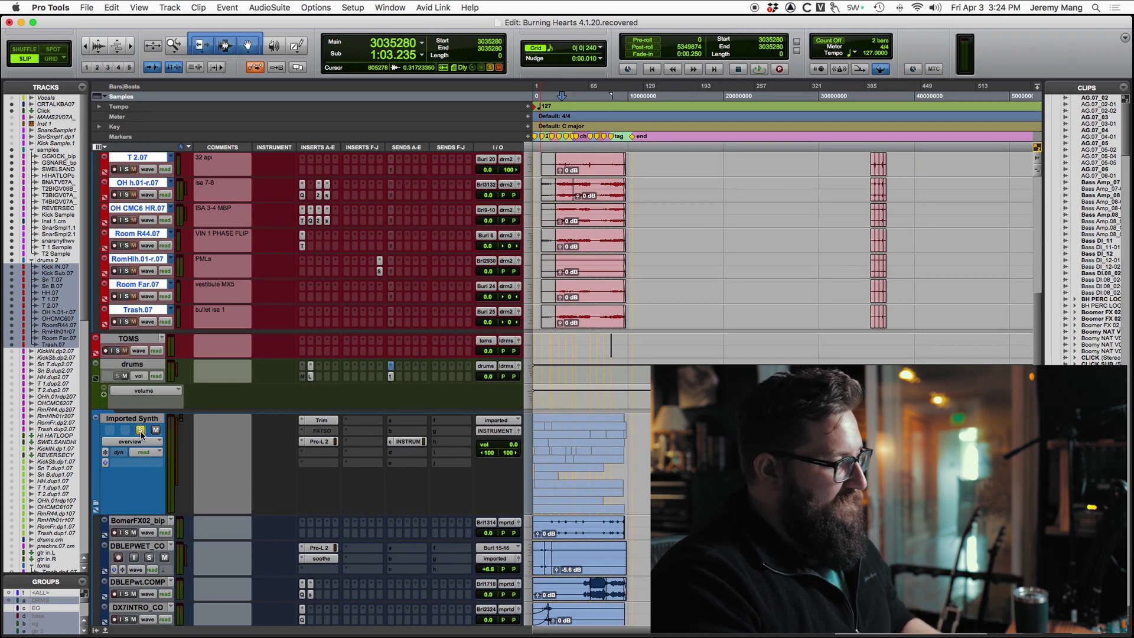
key("space")
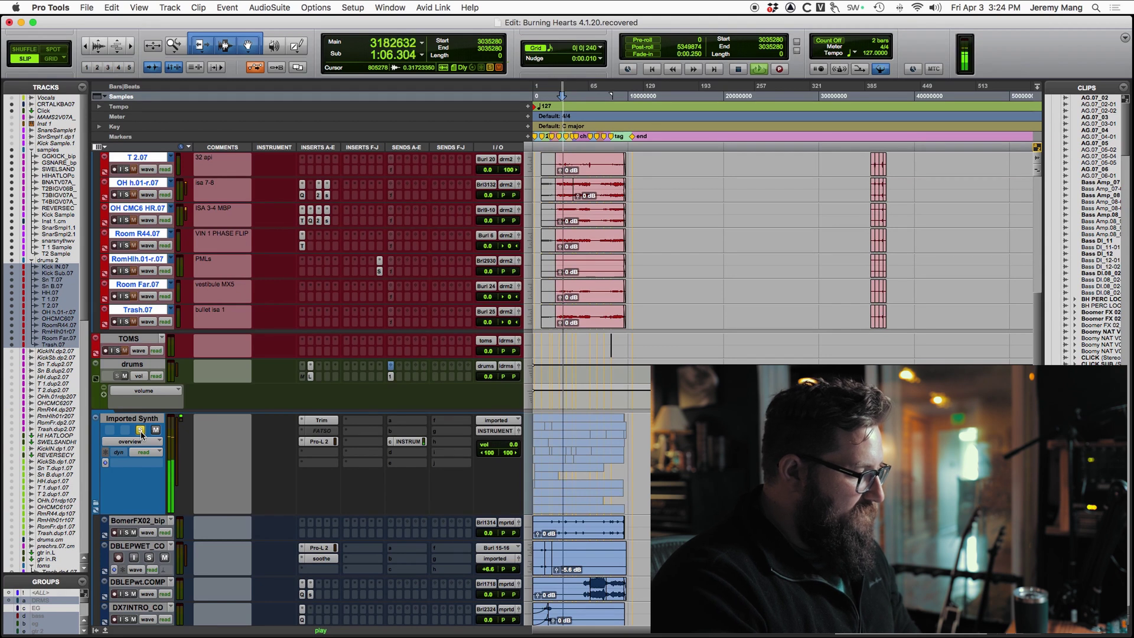
key("space")
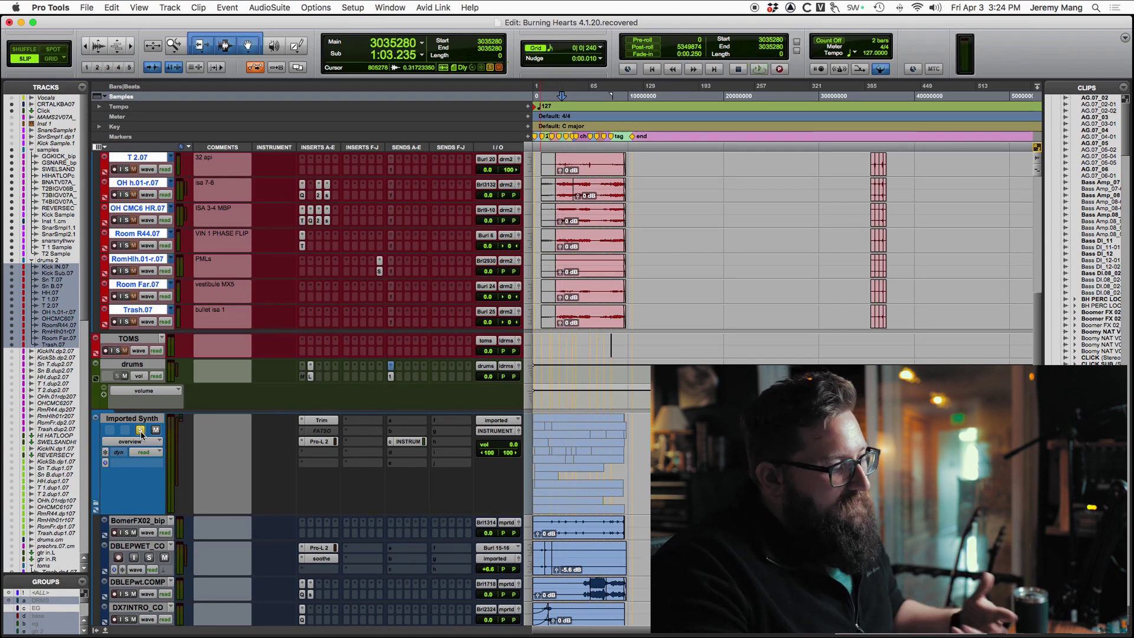
left_click(140, 430)
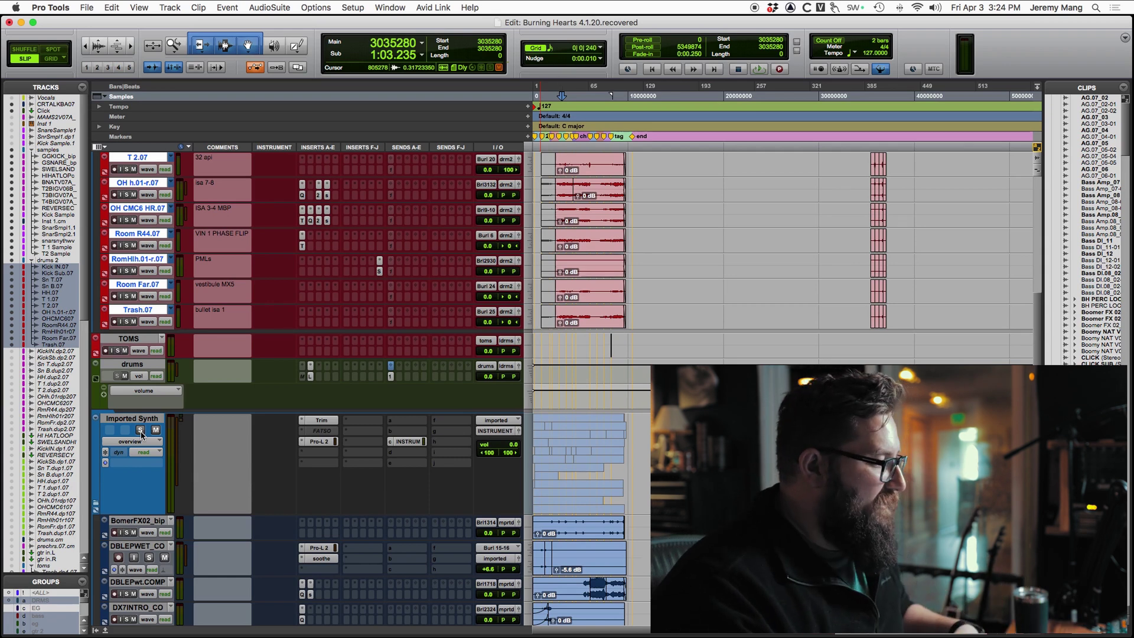
left_click(141, 431)
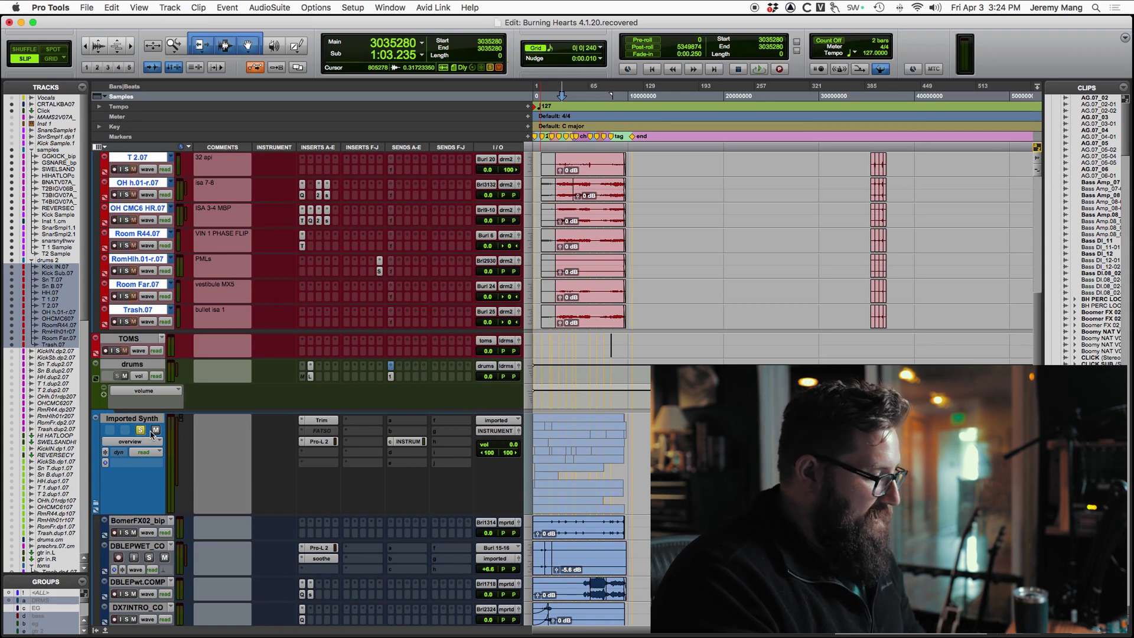
- Zoom the timeline in on bars 31 to 34 around the ch full marker
scroll(151, 434, "up", 10)
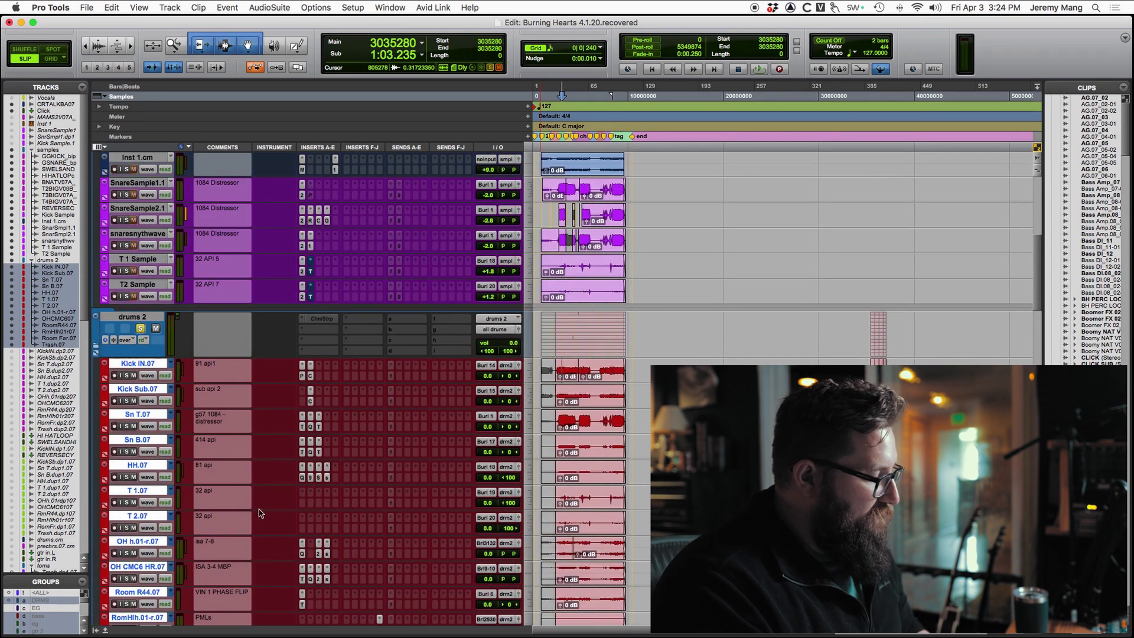
key("super+bracketright")
key("super+bracketright")
key("super+bracketright")
left_click(751, 96)
key("super+bracketright")
key("super+bracketright")
key("super+bracketright")
key("super+bracketright")
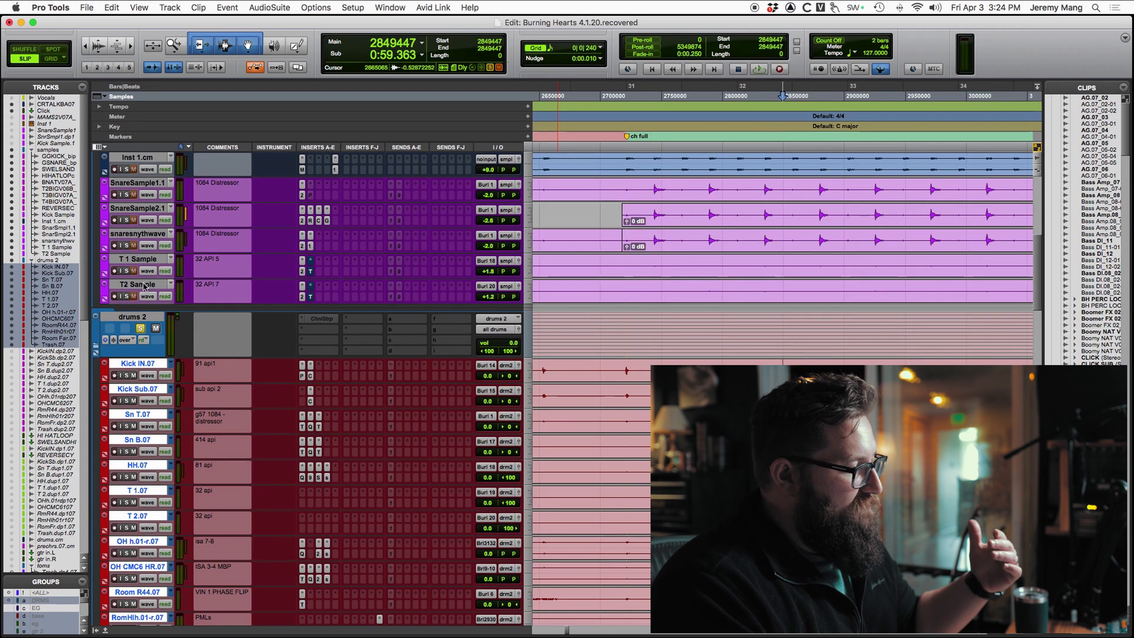
- Scroll the drums 2 folder into view and place the edit cursor shortly before the ch full marker
scroll(156, 295, "down", 2)
scroll(116, 295, "down", 5)
scroll(118, 310, "up", 8)
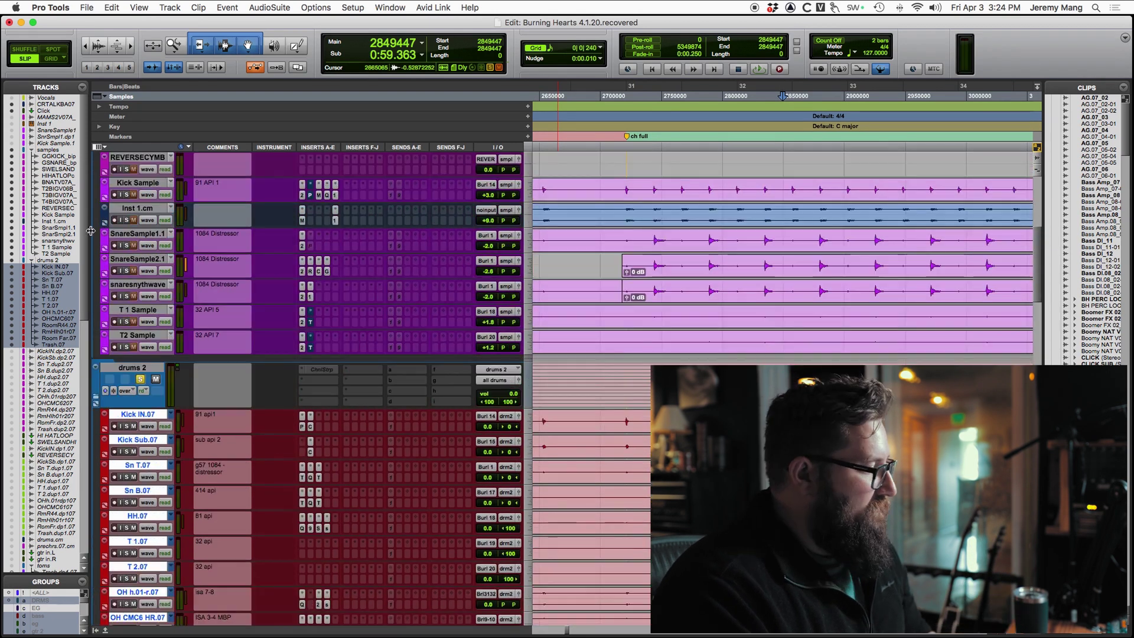
left_click(135, 370)
right_click(136, 371)
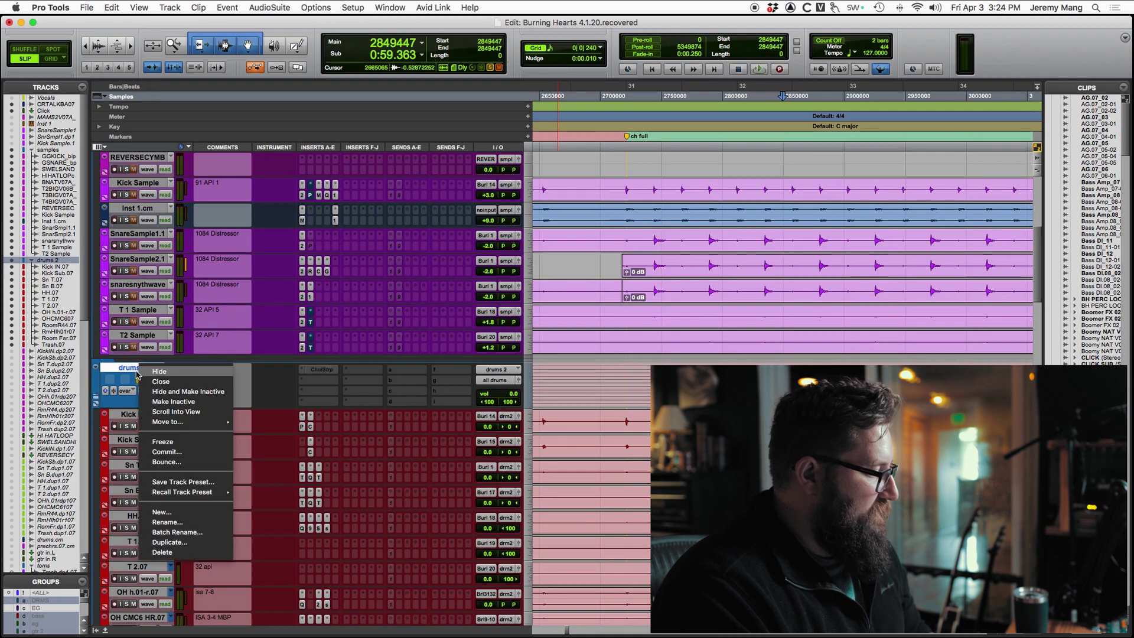
left_click(176, 411)
left_click(559, 259)
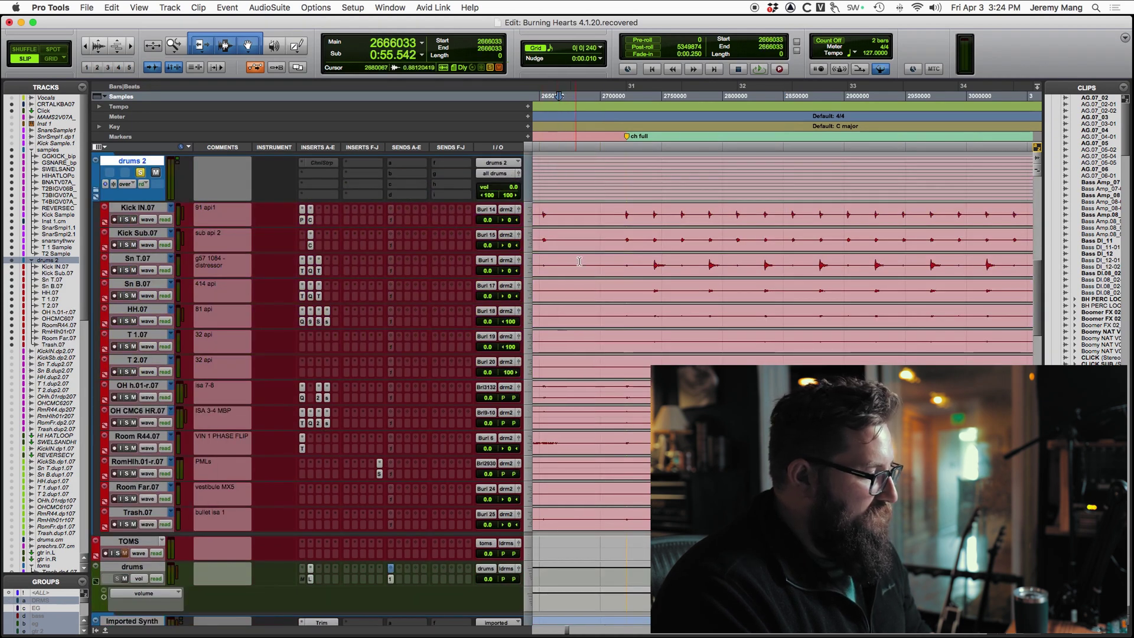
- Collapse the drums 2 folder and expand it again to show its drum tracks
left_click(95, 160)
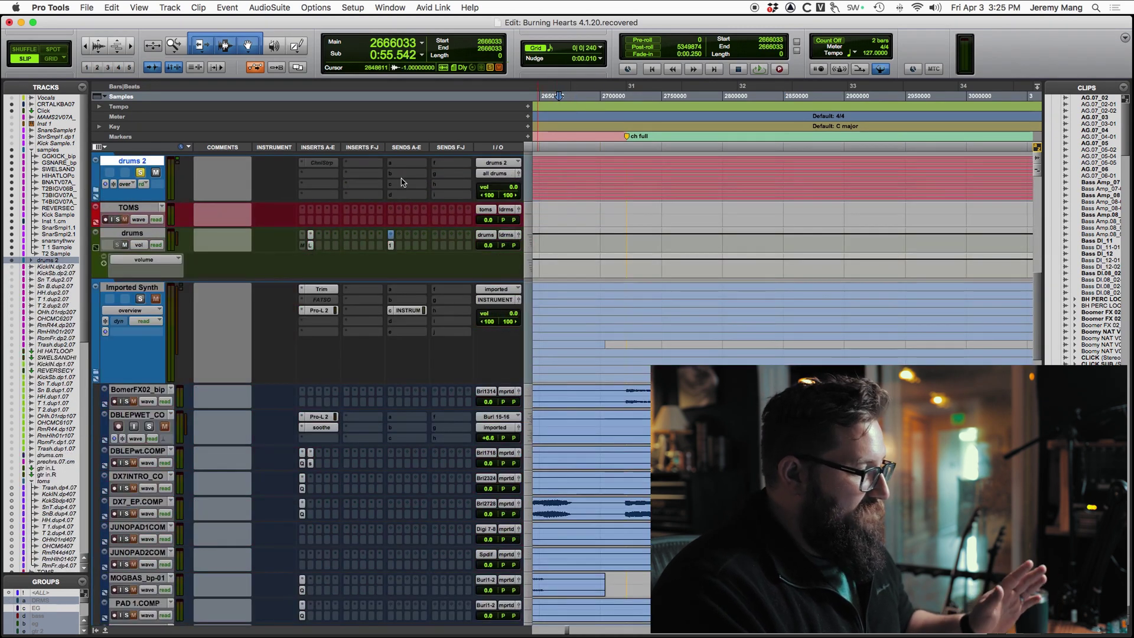
key("Tab")
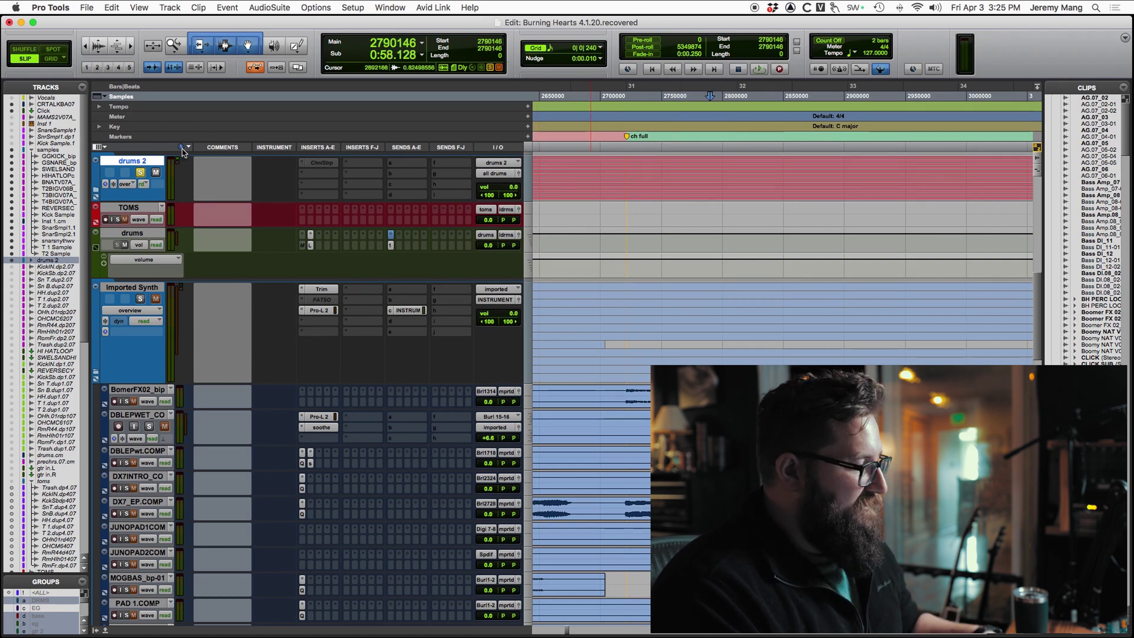
left_click_drag(118, 200, 97, 190)
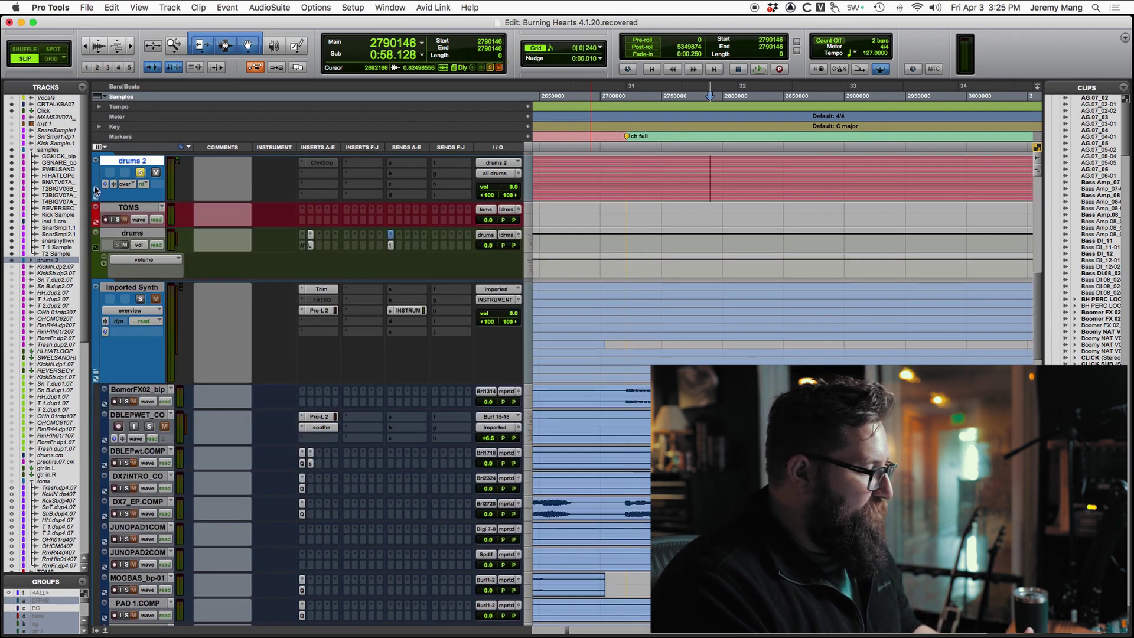
left_click(96, 191)
- Separate a section on Kick IN.07, Kick Sub.07 and Sn T.07, slide the Kick IN.07 piece earlier, and undo these edits
left_click_drag(613, 211, 876, 393)
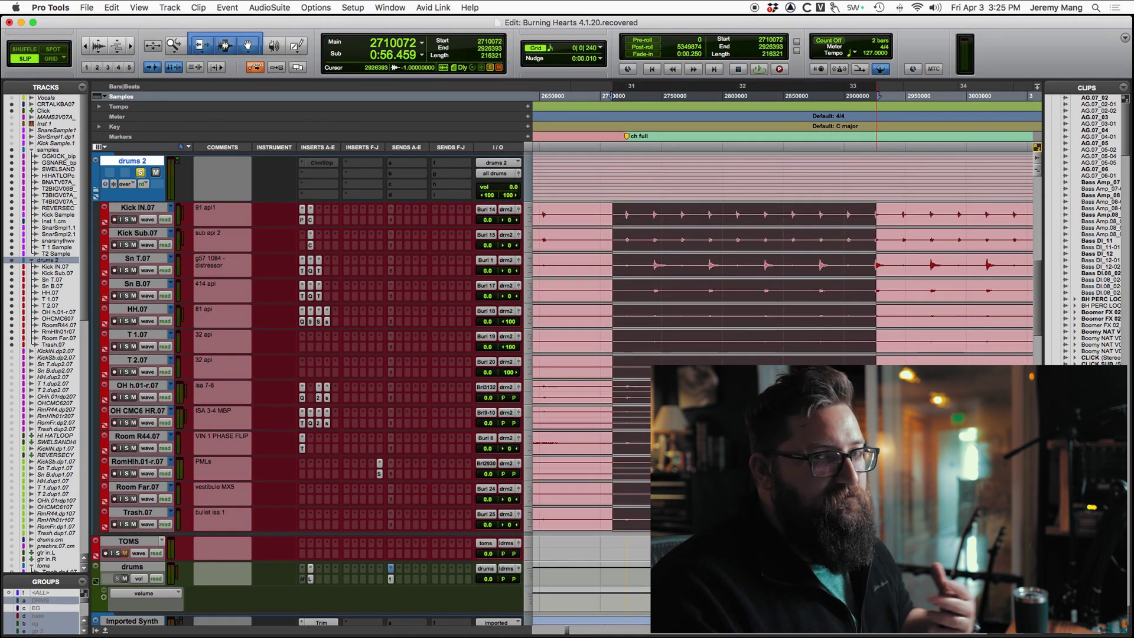
left_click(607, 222)
left_click_drag(611, 215, 858, 265)
key("super+e")
left_click(721, 213)
left_click(680, 215)
left_click_drag(680, 218, 628, 225)
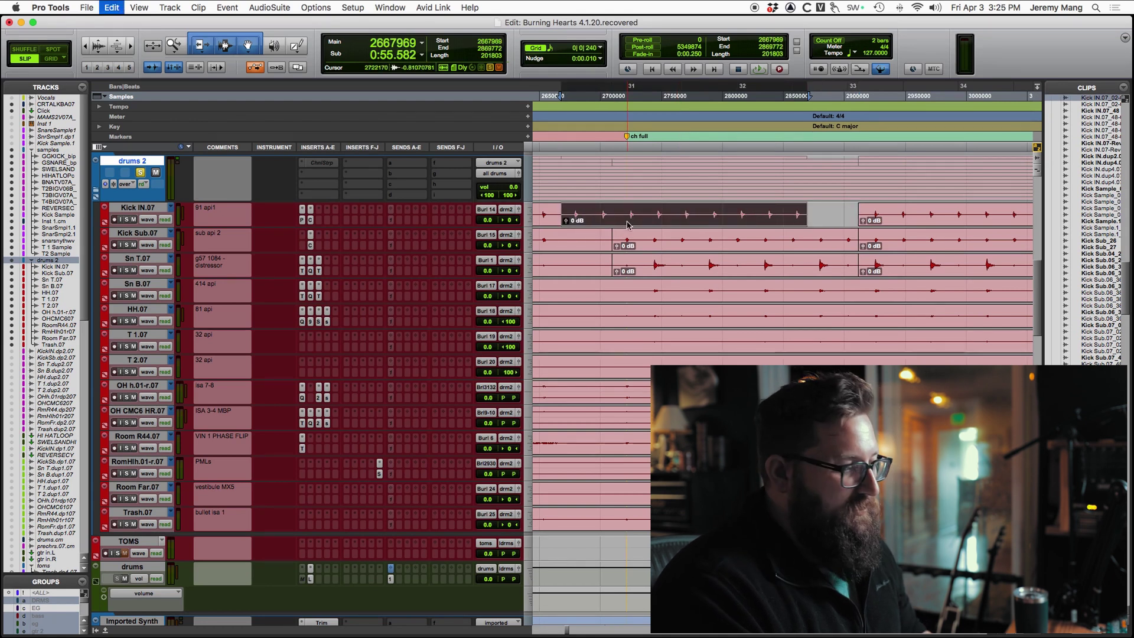
key("super+z")
- Hide the Tracks and Clips lists and select a range of about 155,000 samples on the drums 2 folder track
left_click(599, 169)
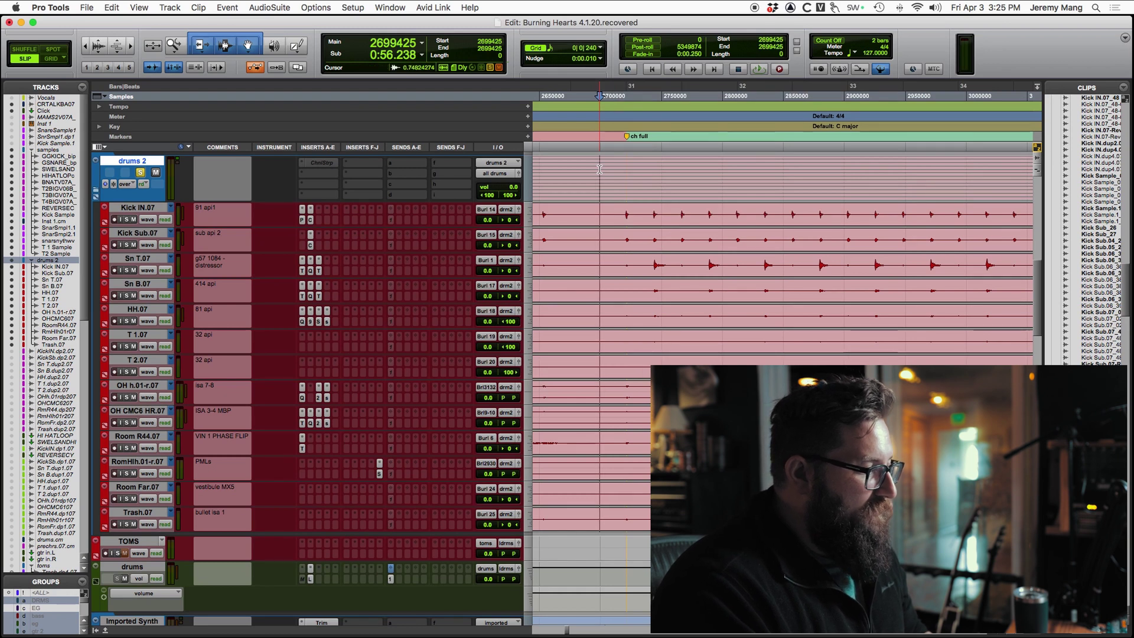
left_click(577, 170)
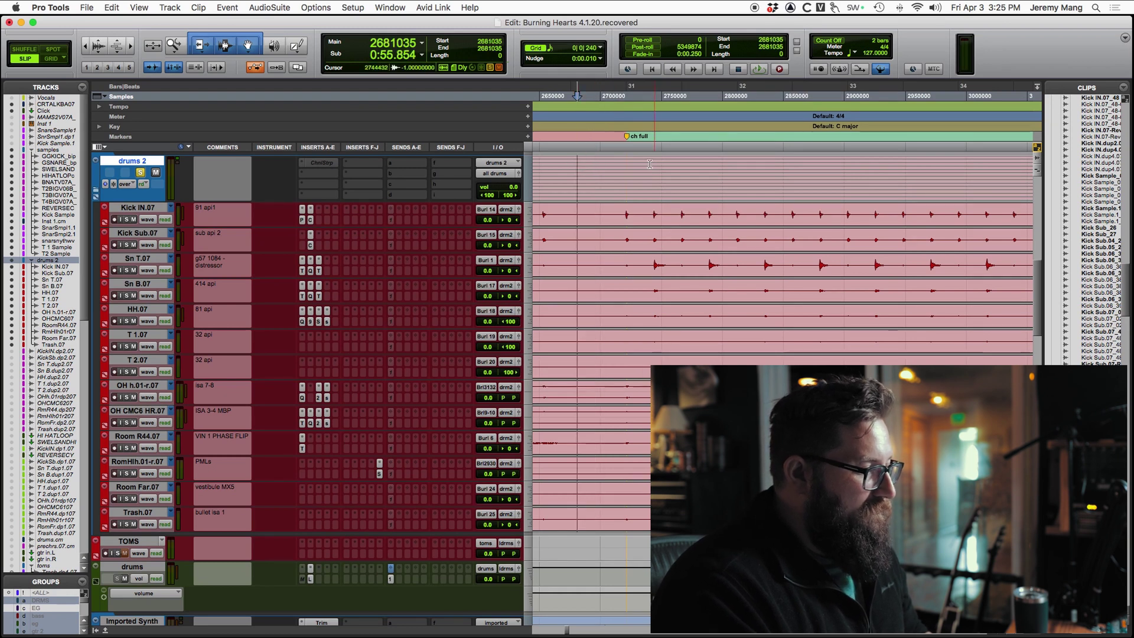
left_click(95, 630)
left_click_drag(488, 176, 564, 177)
left_click_drag(664, 174, 676, 200)
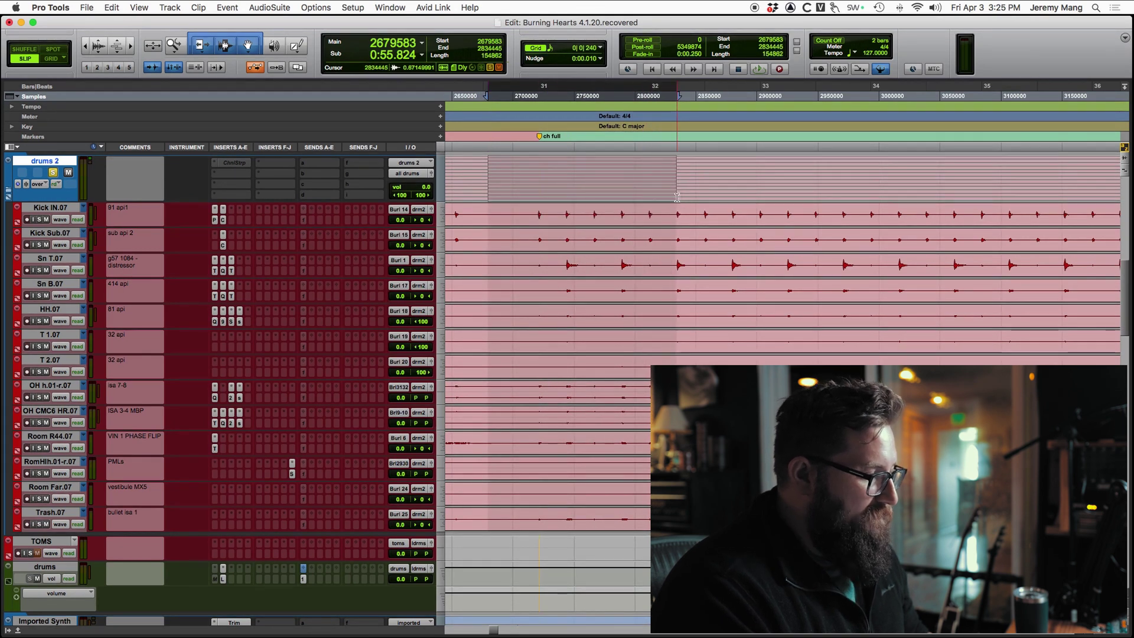
- Split all drum clips at the ch full marker through the drums 2 folder, play it briefly, and undo the split
left_click(501, 175)
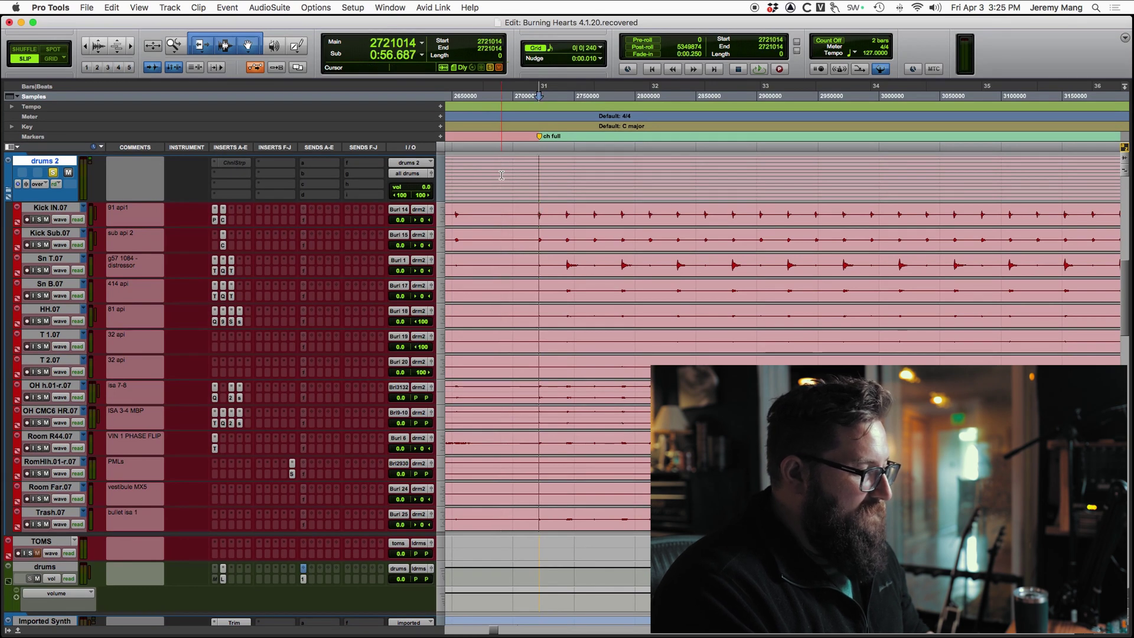
key("super+e")
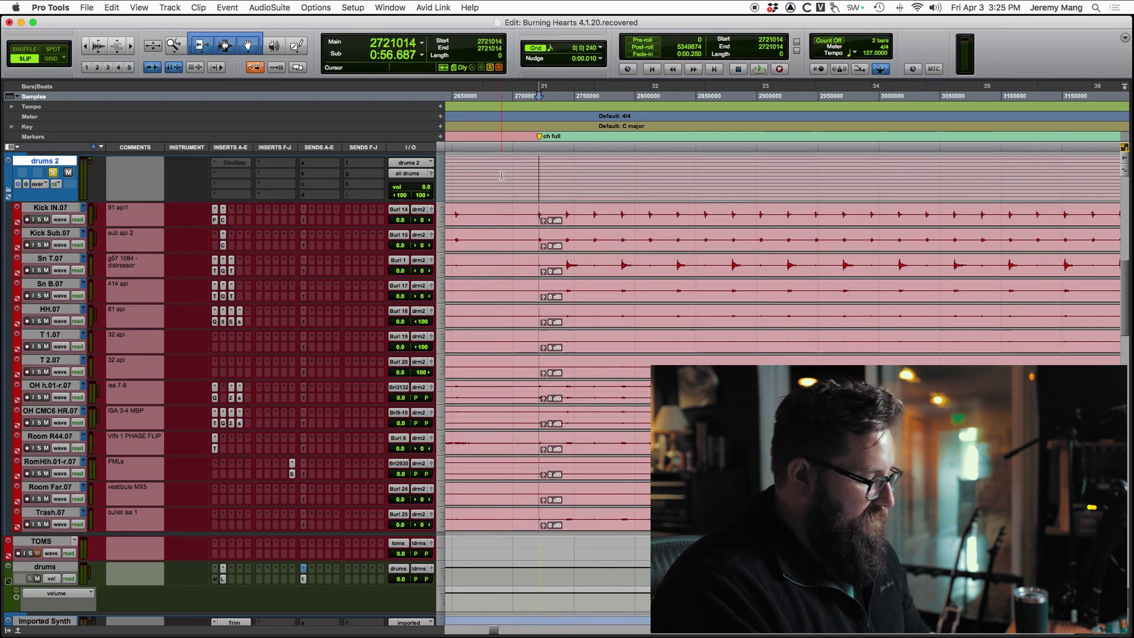
key("KP_Add")
key("space")
key("space")
key("super+z")
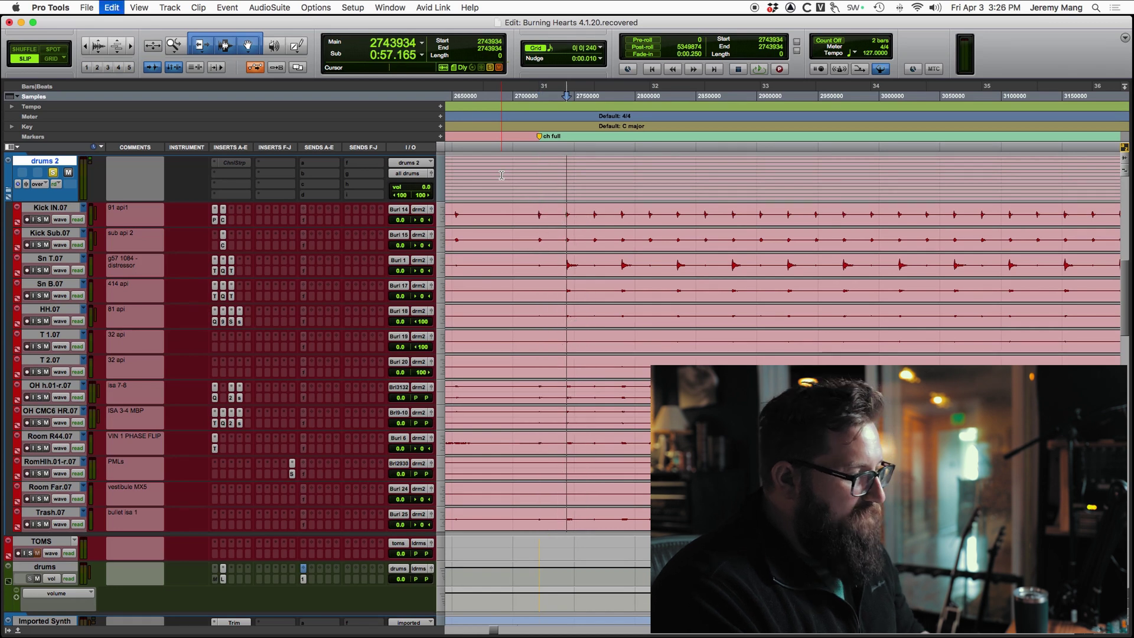
- Select a range of about 90,000 samples on the drums 2 folder track and clear the selection
scroll(514, 212, "up", 2)
left_click(528, 248)
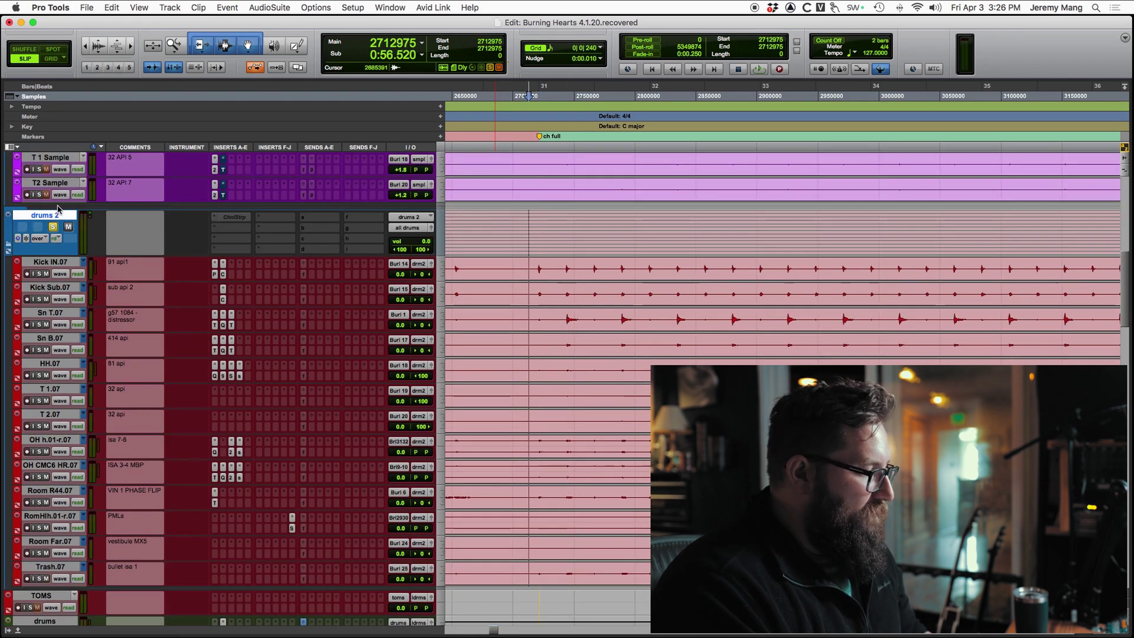
left_click(599, 239)
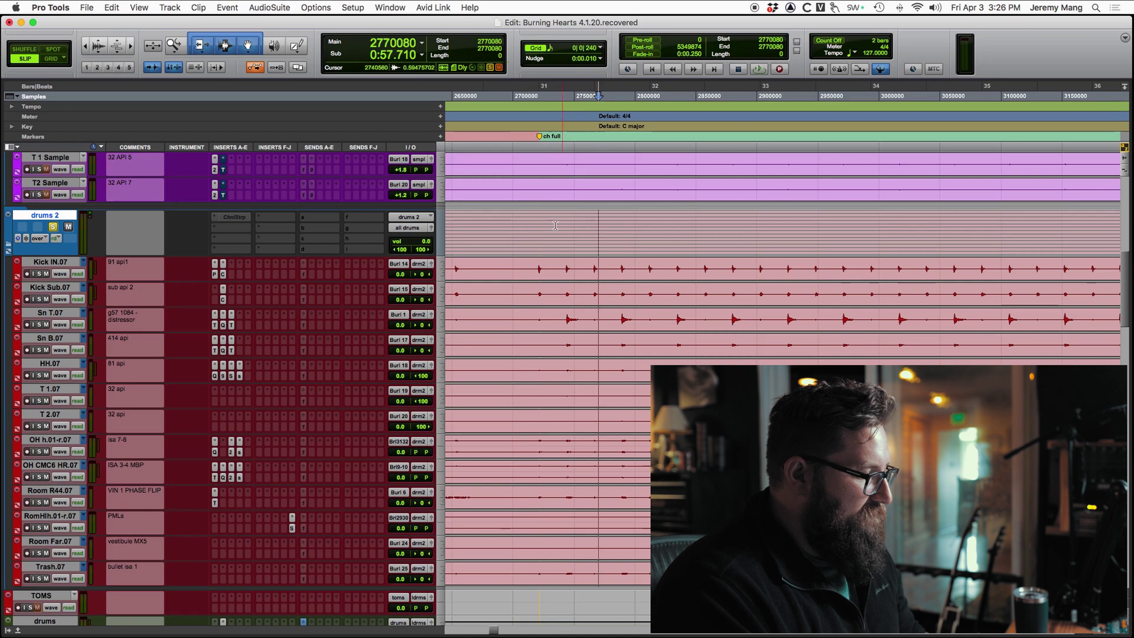
left_click_drag(553, 234, 661, 220)
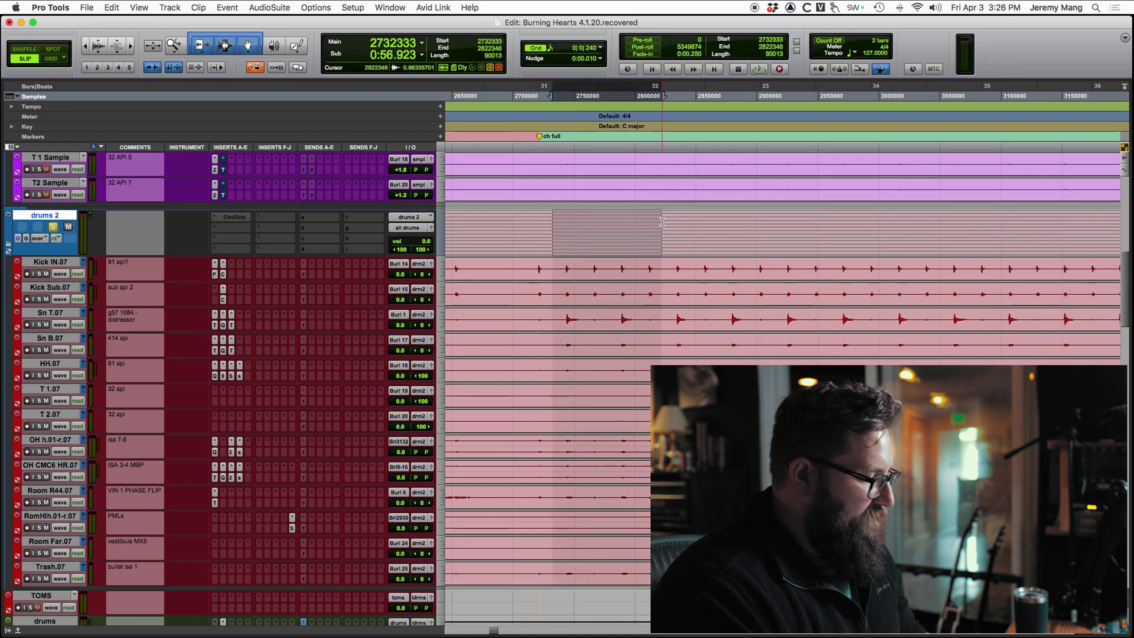
left_click(629, 220)
- Select the main drum clips from Kick IN.07 through Trash.07 from the first chorus to the end and consolidate them
key("r")
key("r")
key("r")
key("r")
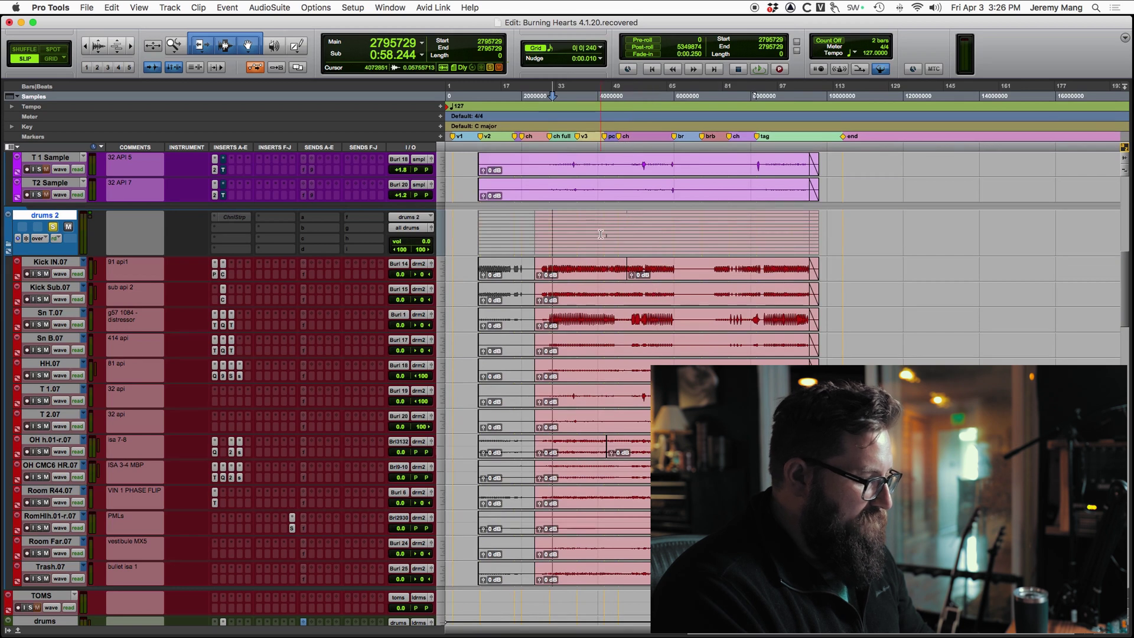
double_click(632, 269)
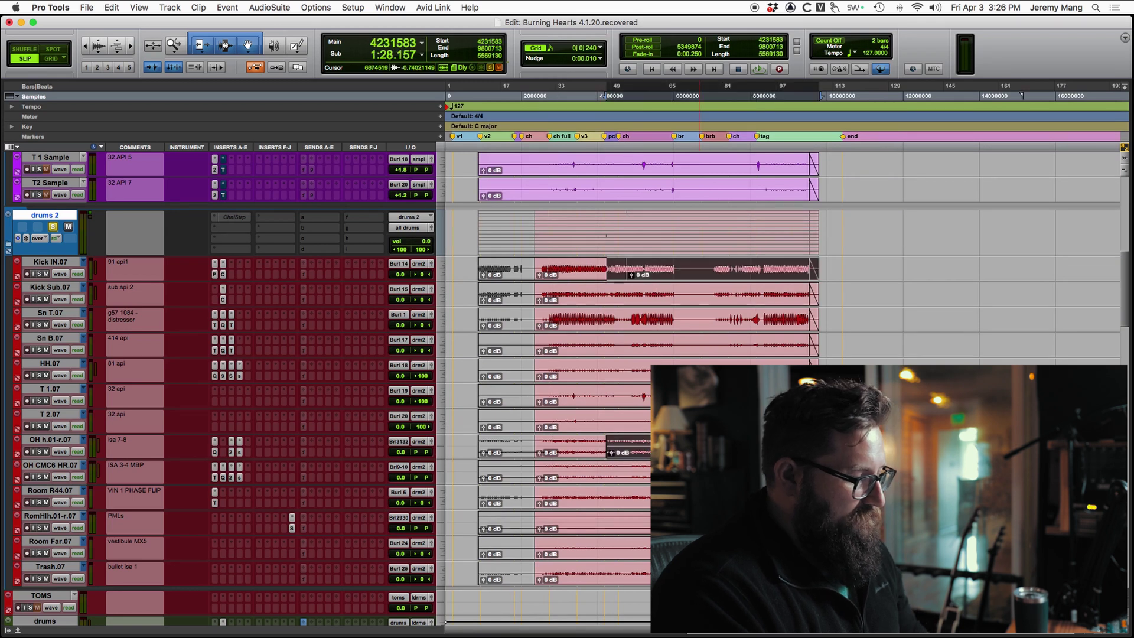
left_click(590, 278, "shift")
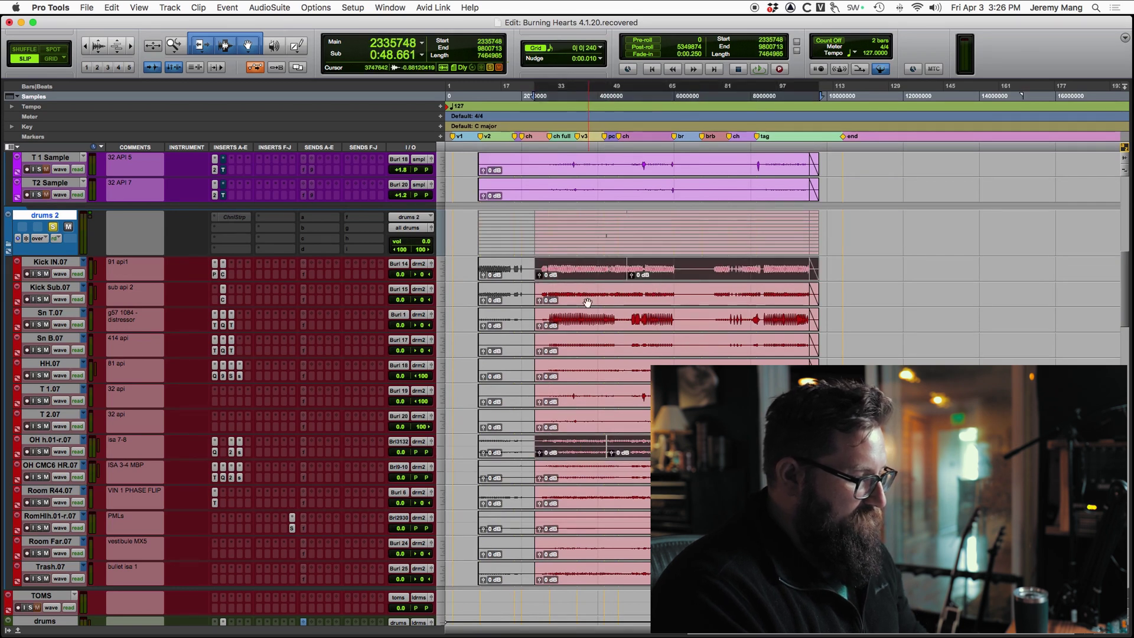
left_click(596, 579, "shift")
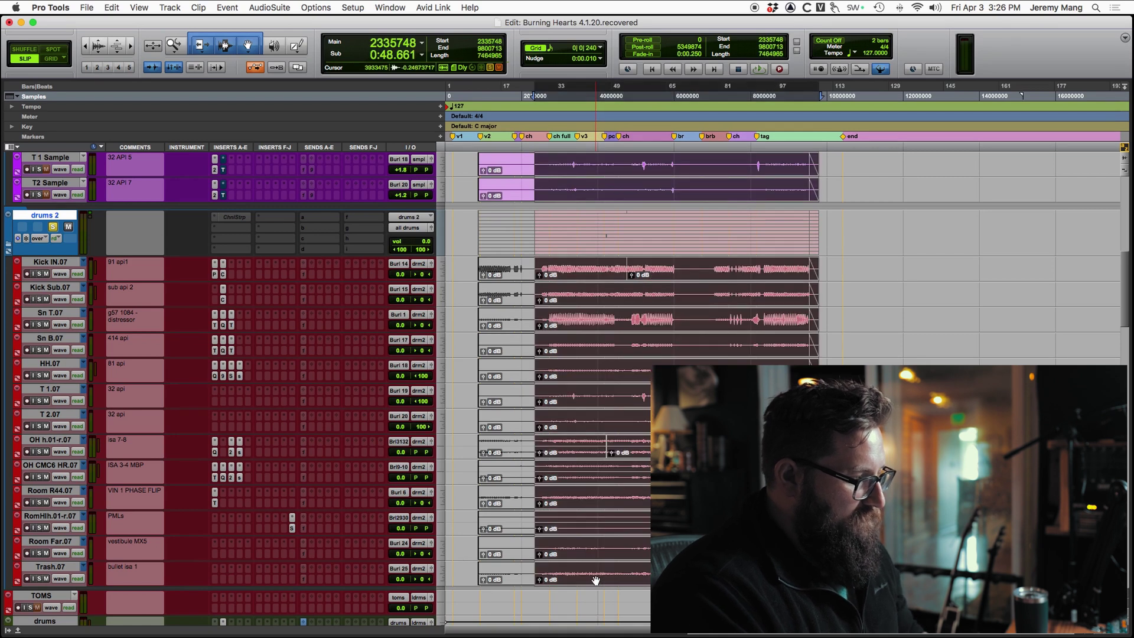
key("alt+shift+3")
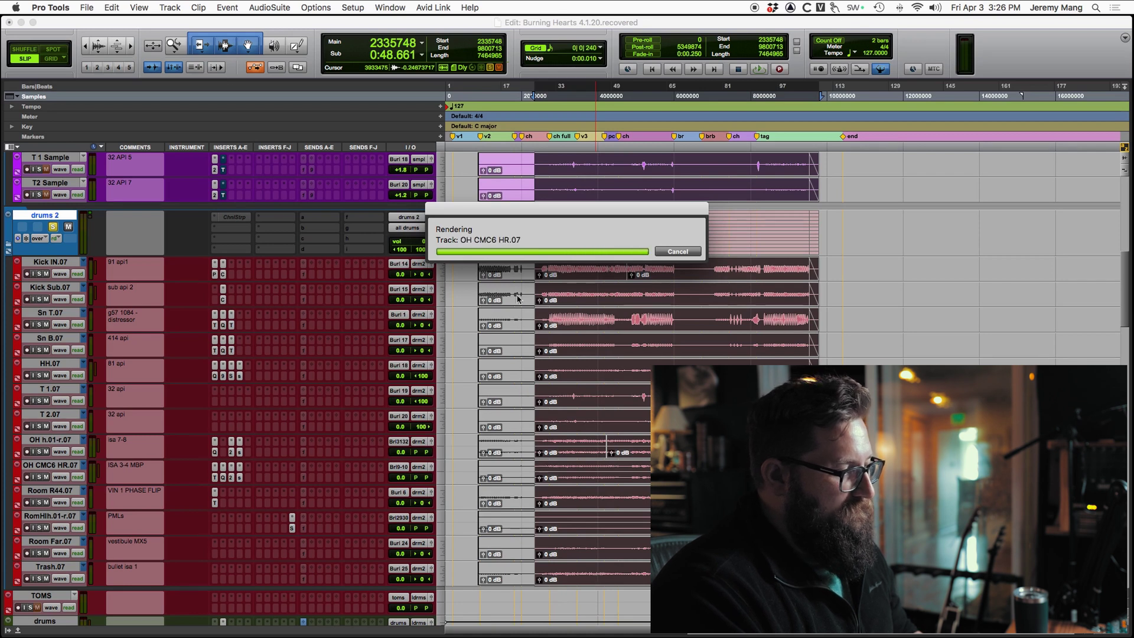
left_click(611, 261)
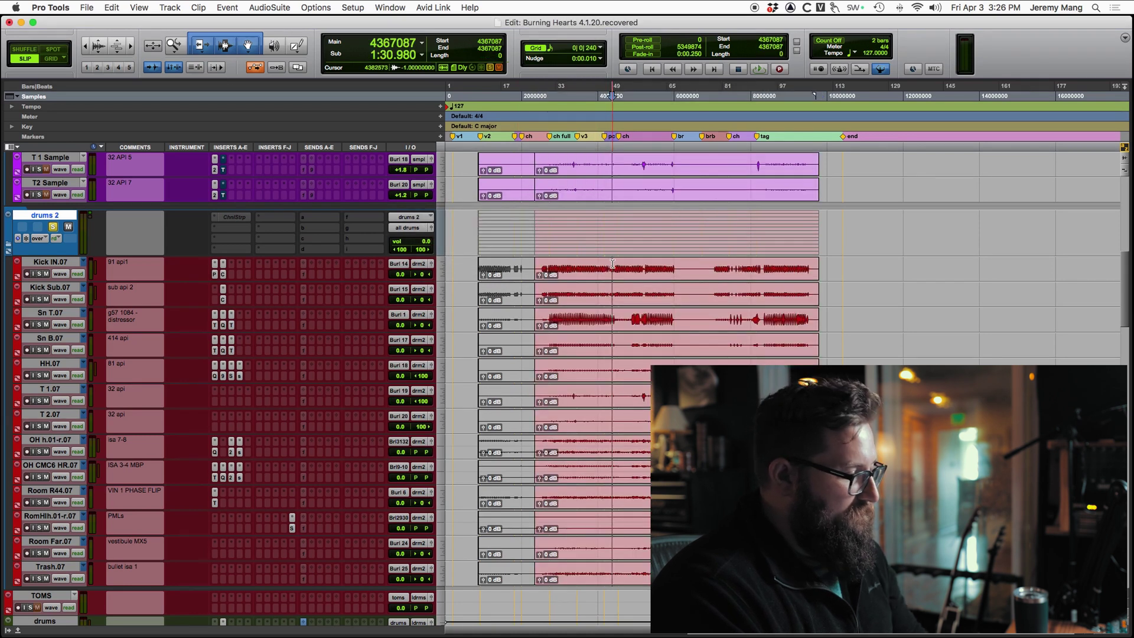
- Zoom in around the pc marker and check the consolidated clips on the kick and top snare tracks by selecting them
key("super+bracketright")
key("super+bracketright")
key("super+bracketright")
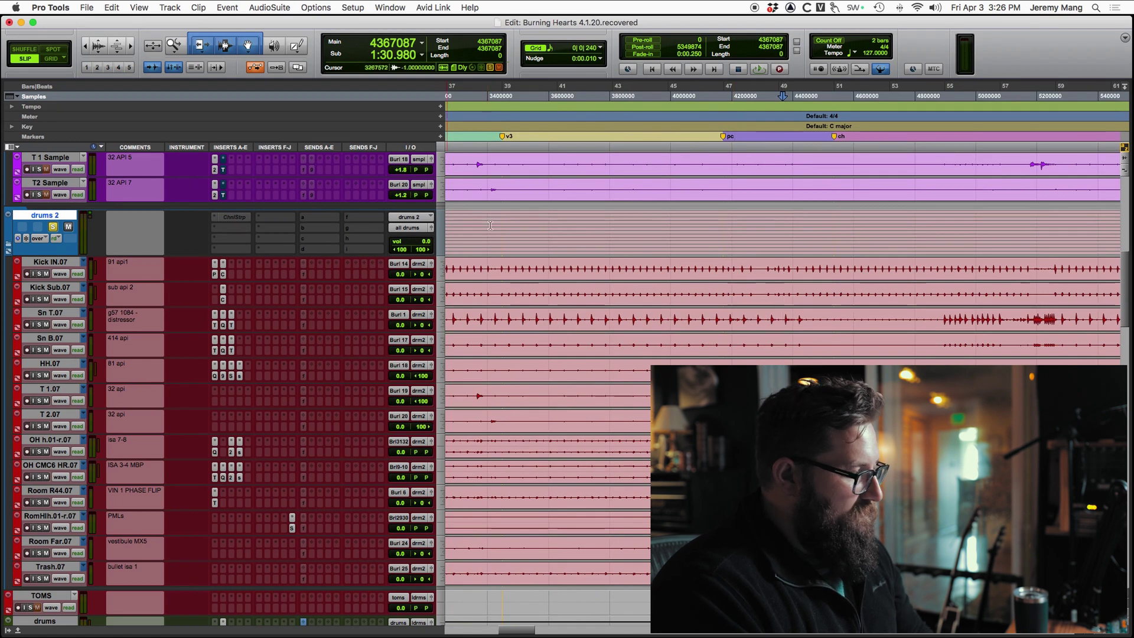
double_click(624, 273)
left_click(580, 272)
left_click(683, 301)
left_click(682, 323)
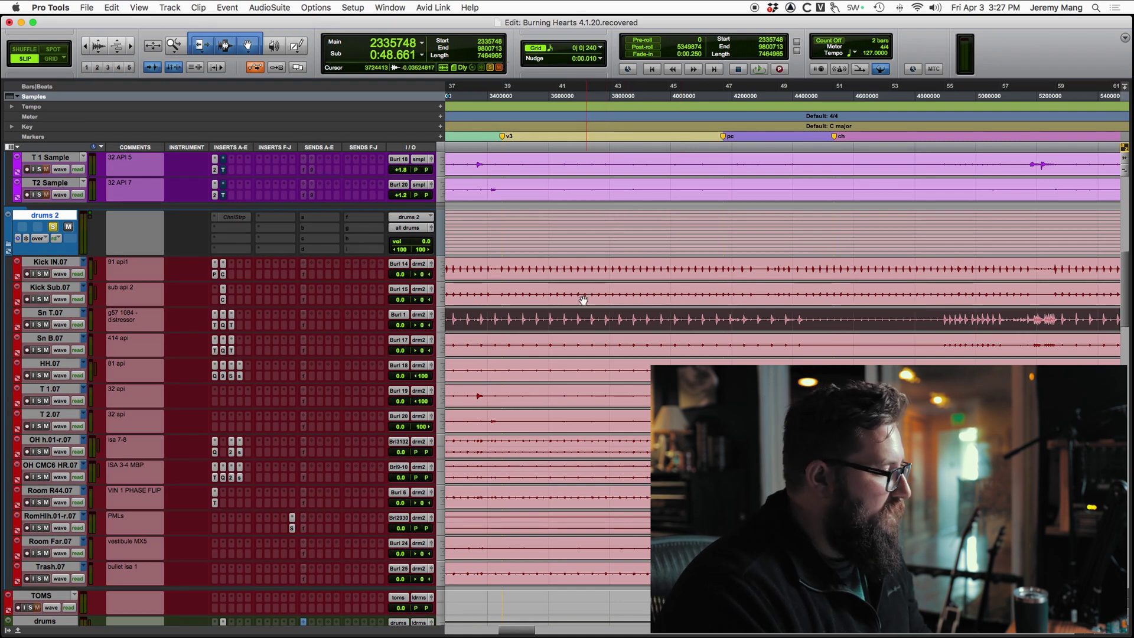
- Separate the drum clips across about 1,413,000 samples from v3 with Beat Detective's Clip Separation on the drums 2 folder, and quantize them
left_click_drag(486, 226, 916, 231)
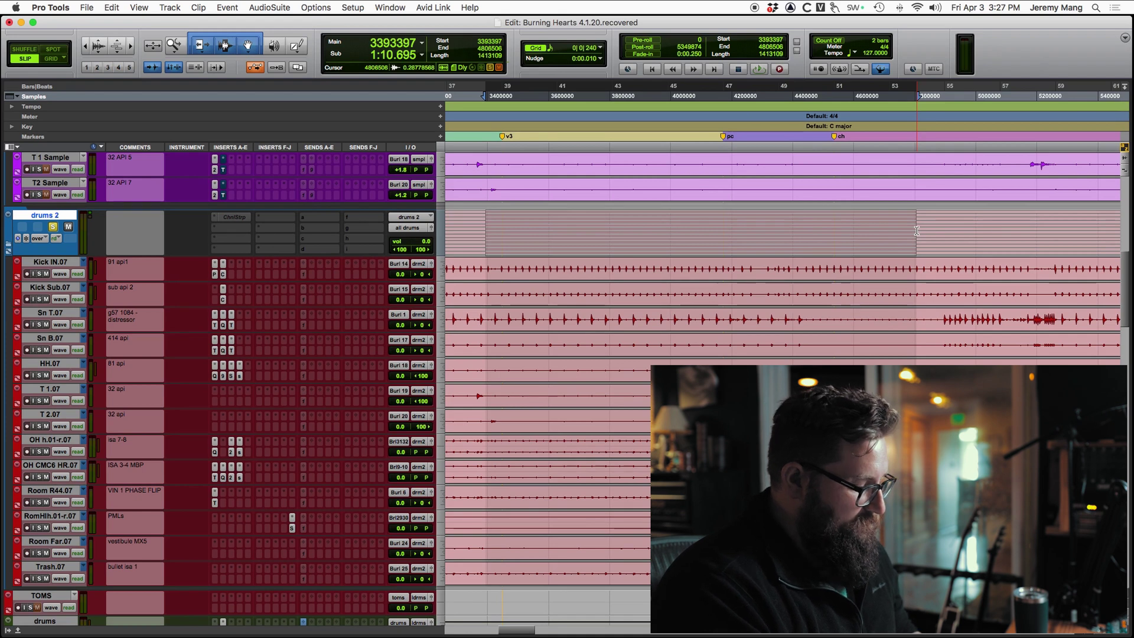
key("super+8")
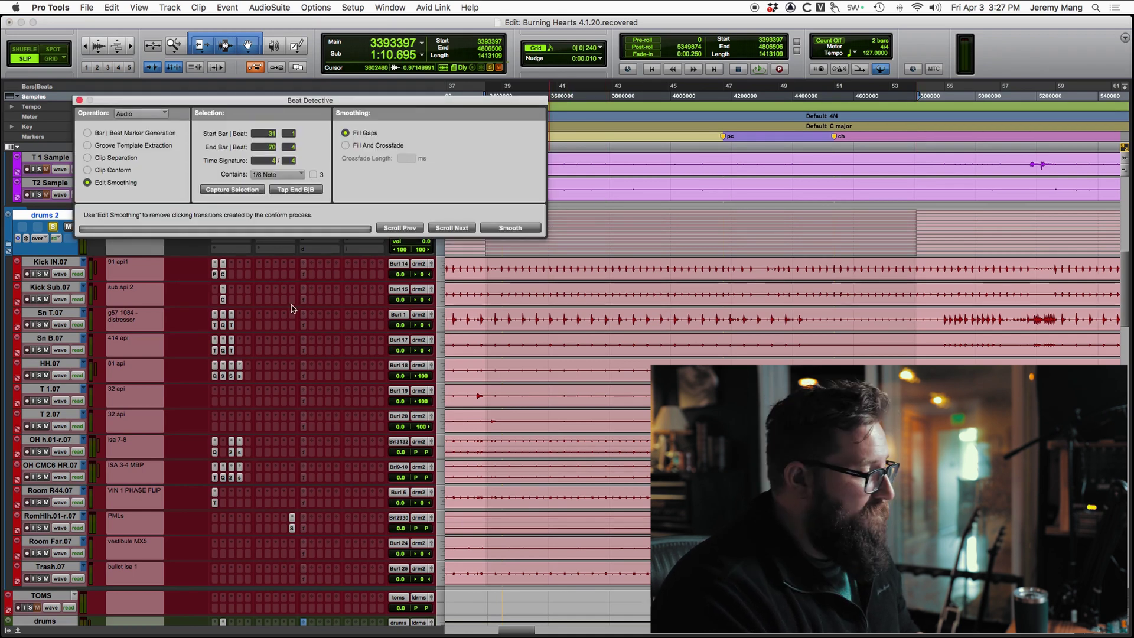
left_click(125, 158)
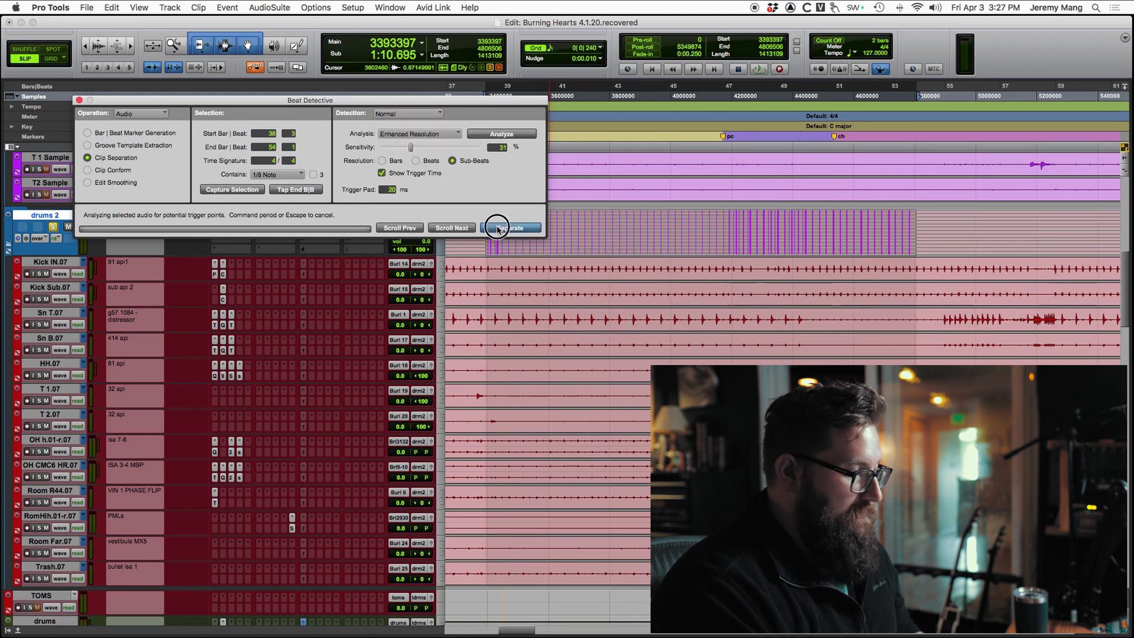
left_click(498, 228)
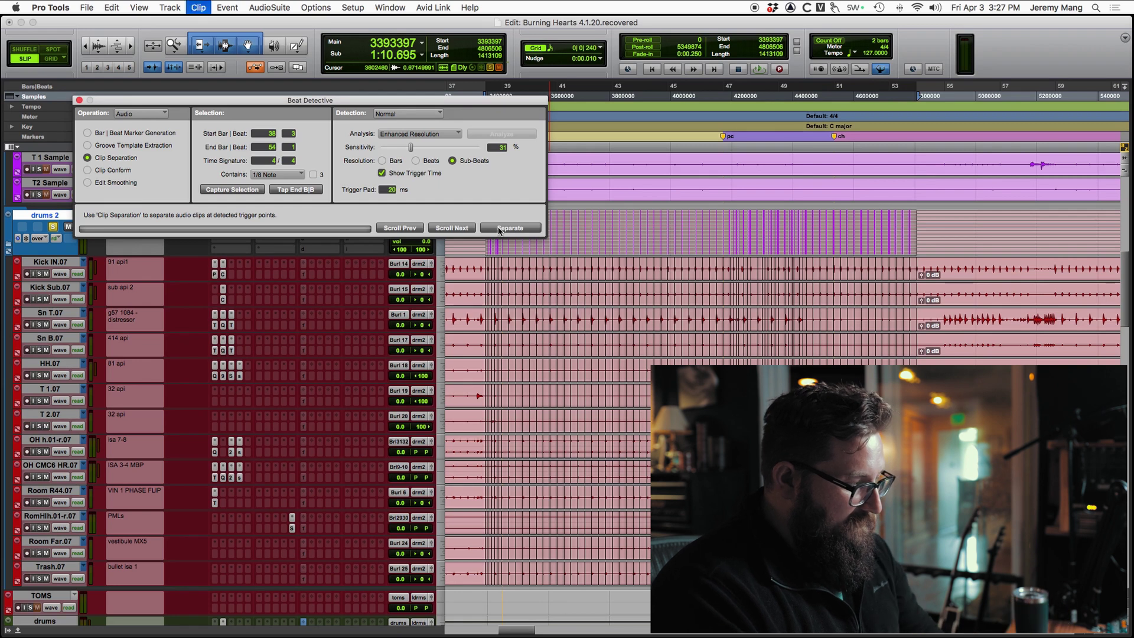
left_click(498, 228)
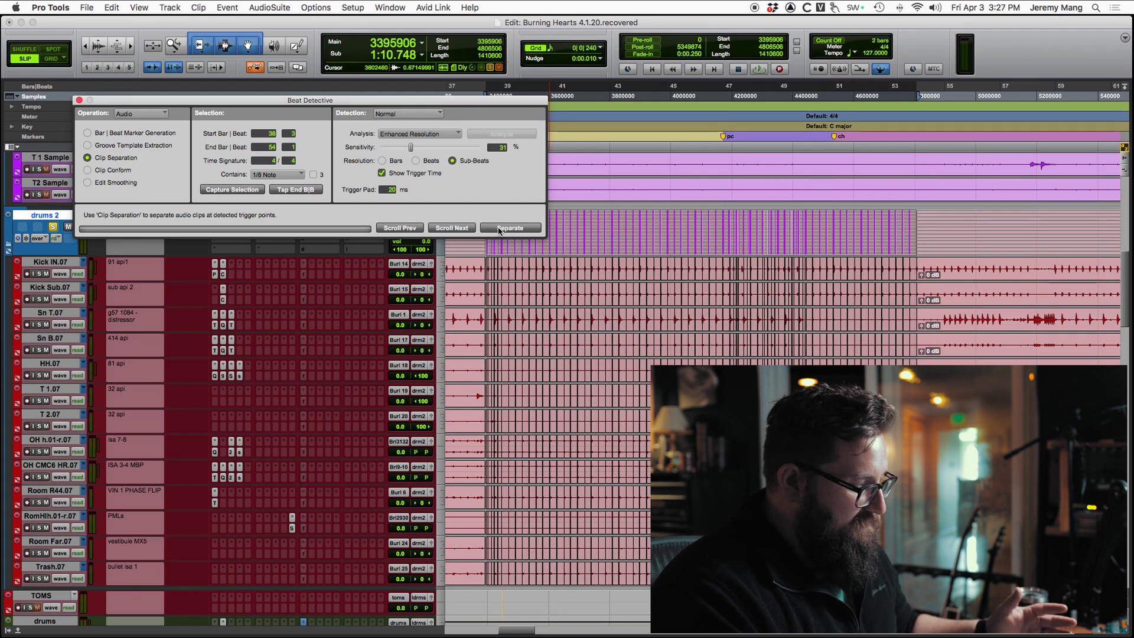
- Trim the starts of the separated drum clips to fill the selection and close the gaps
left_click(87, 8)
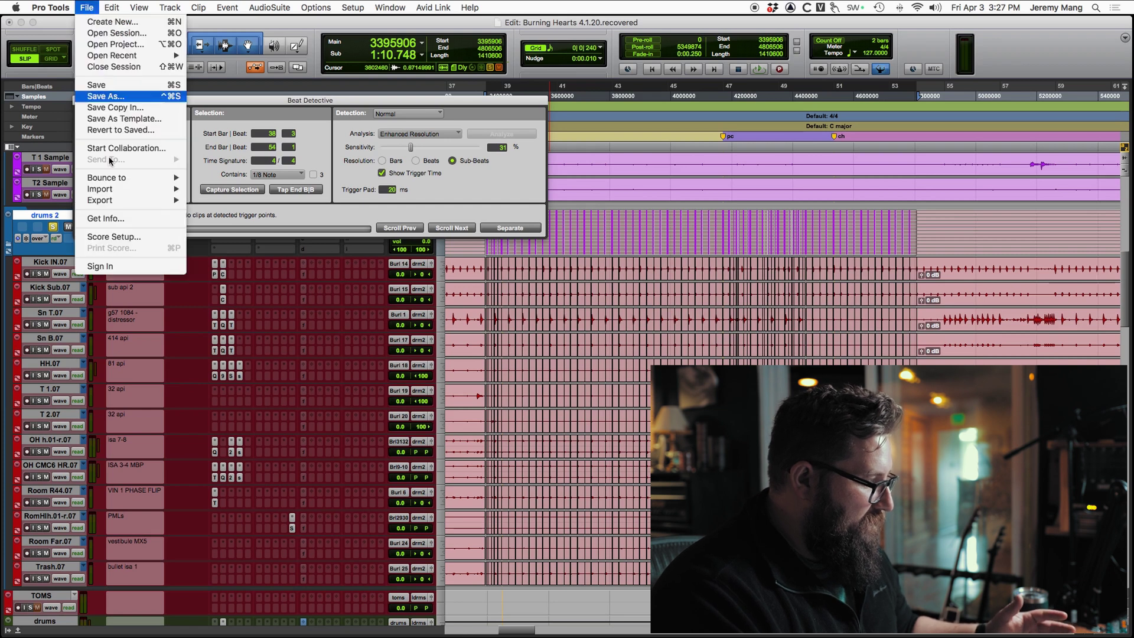
mouse_move(131, 177)
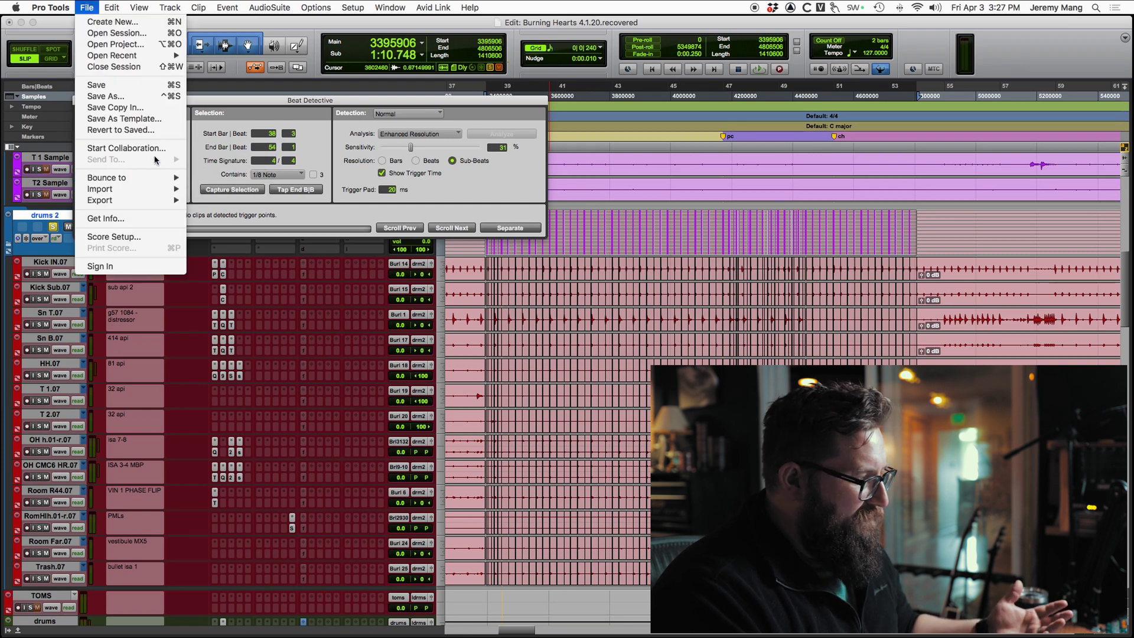
mouse_move(112, 7)
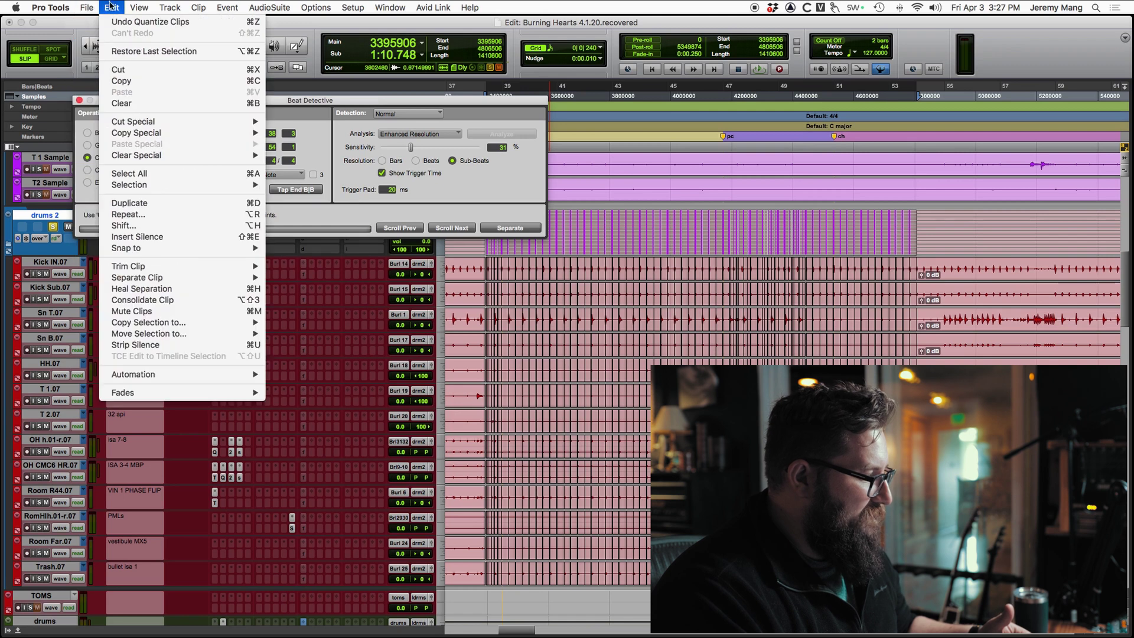
mouse_move(159, 266)
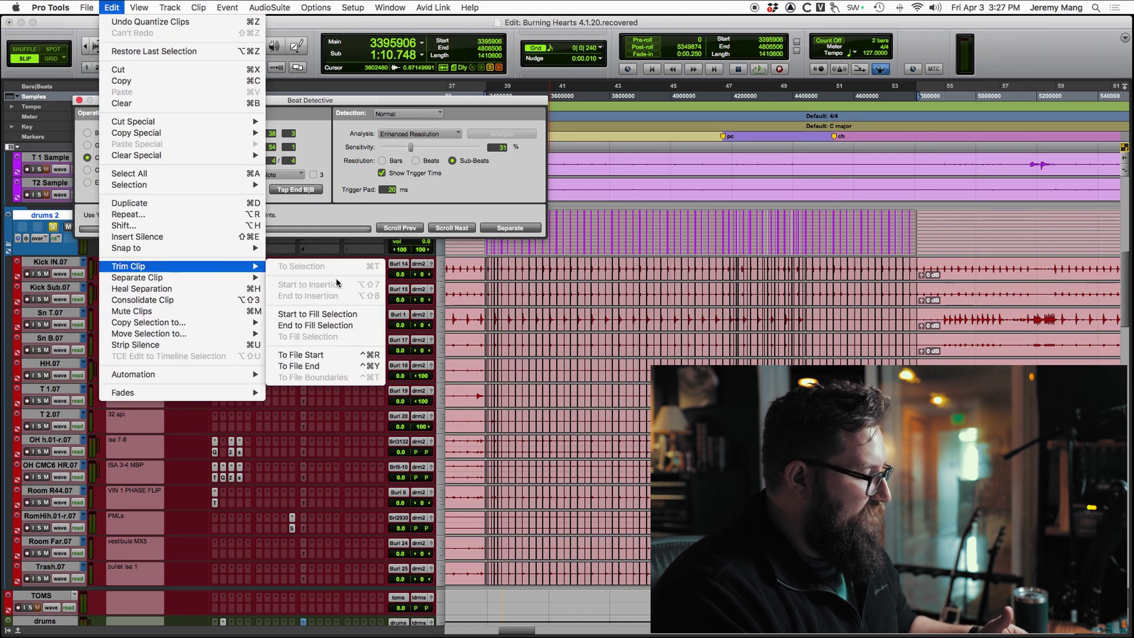
left_click(323, 313)
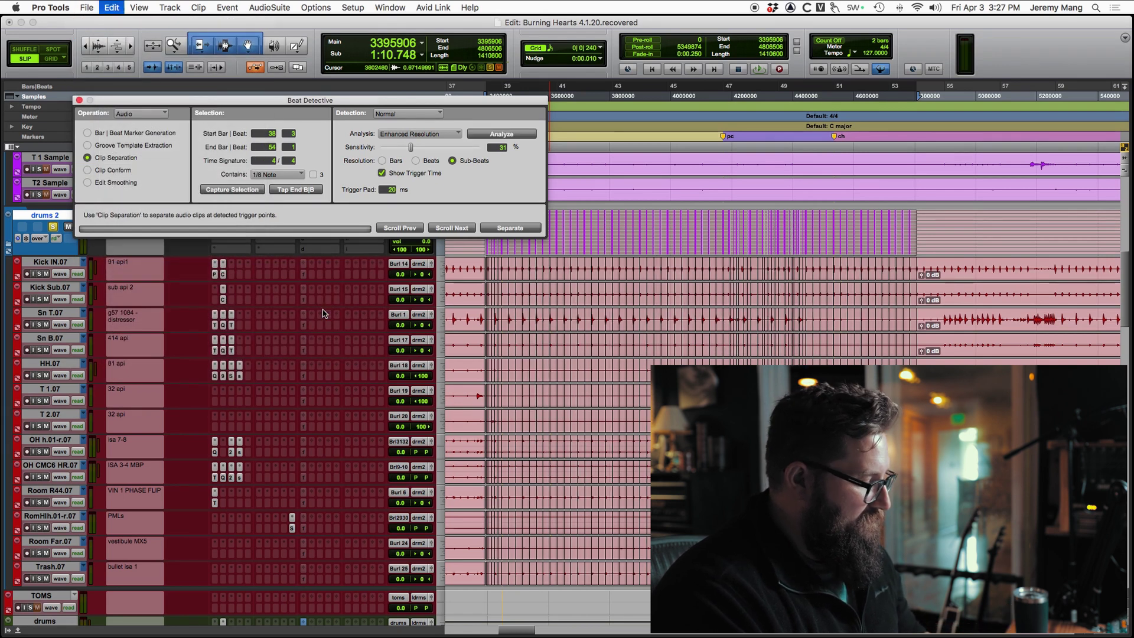
- Apply batch fades of 7 ms to the drum clips, with Equal Power slopes for fade-ins, crossfades and fade-outs, and a Standard fade-out shape
key("super+f")
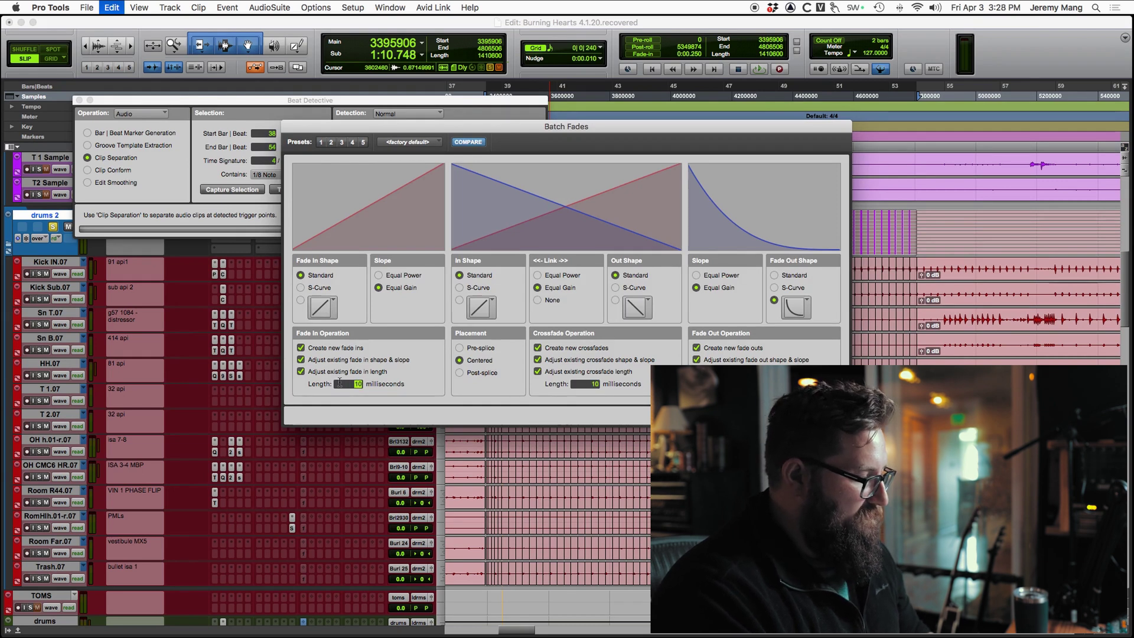
key("Tab")
type("7")
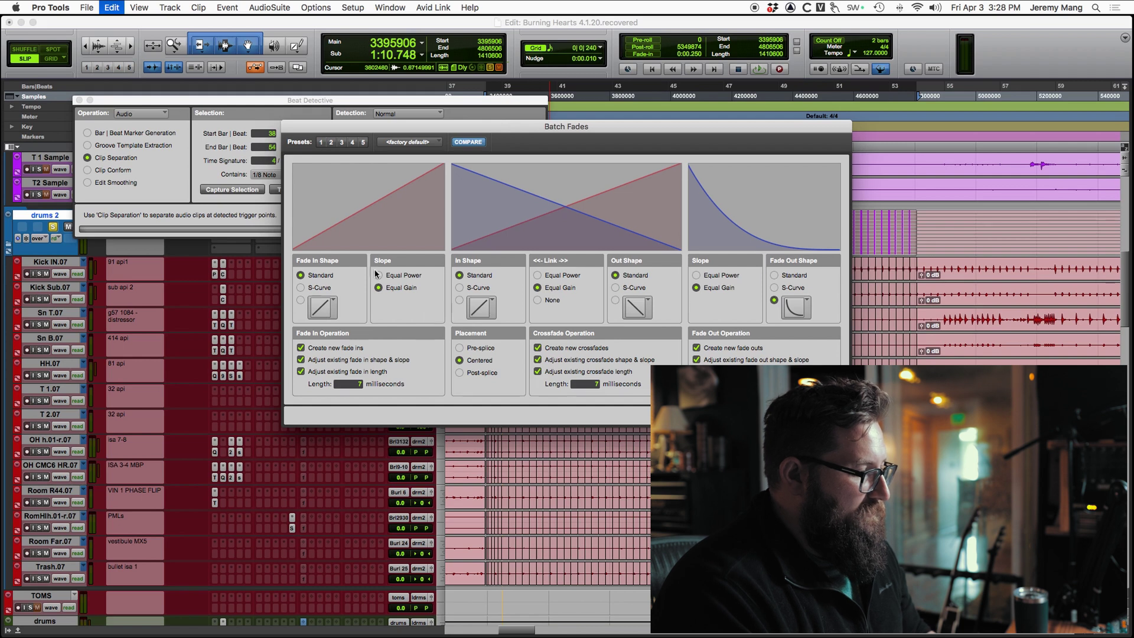
left_click(389, 276)
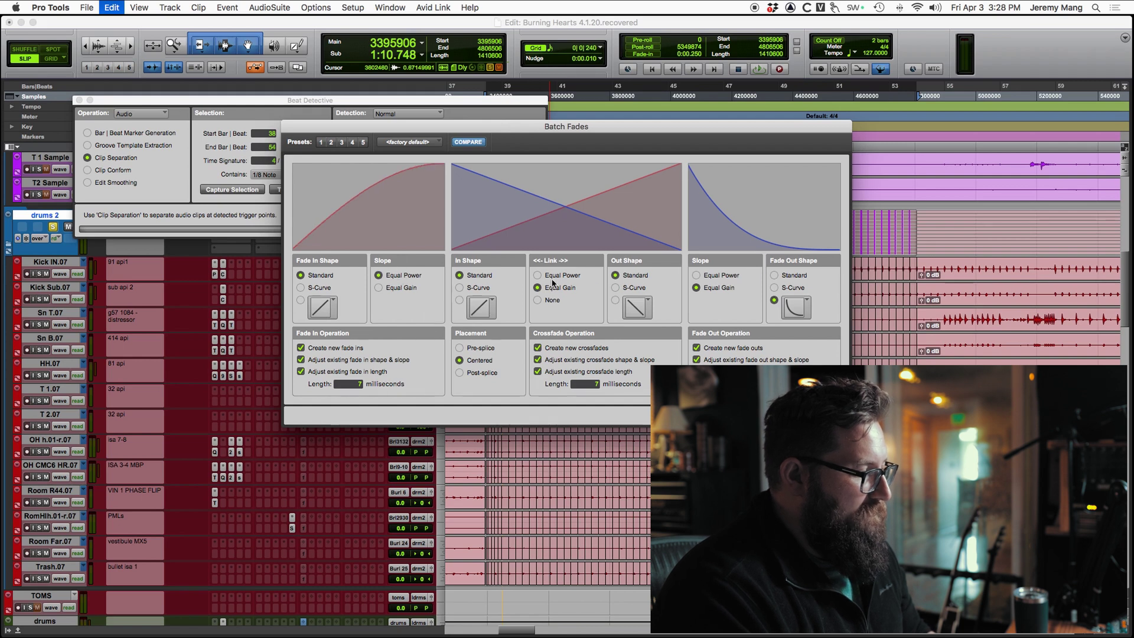
left_click(554, 274)
left_click(788, 275)
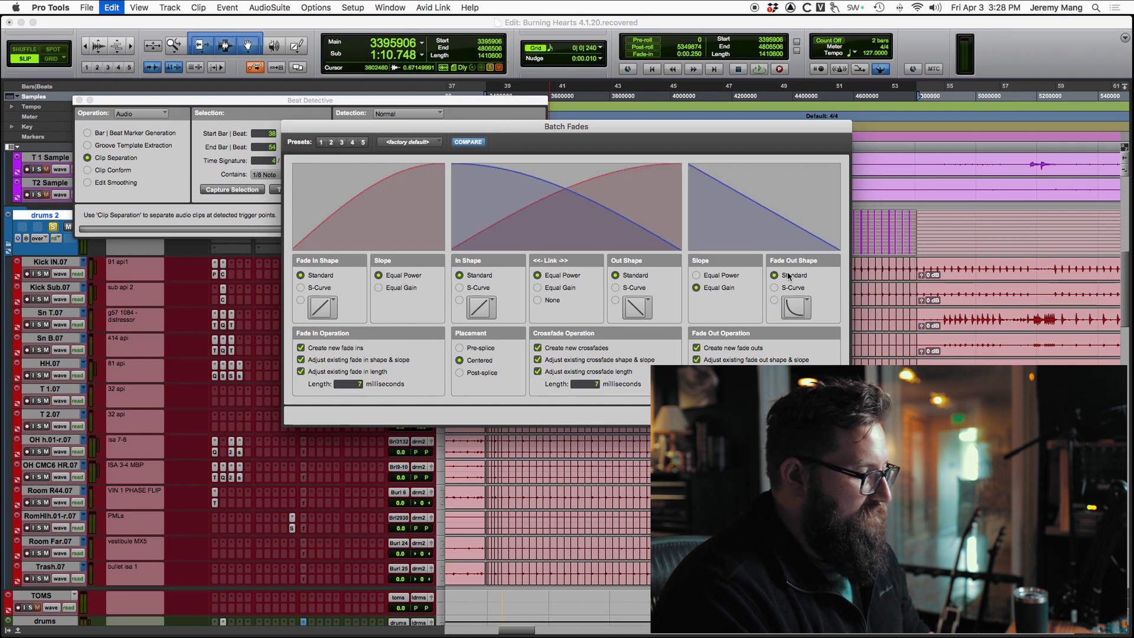
left_click(708, 276)
left_click(818, 411)
- Play the quantized drums from the v3 section and examine the edited clips up close
key("space")
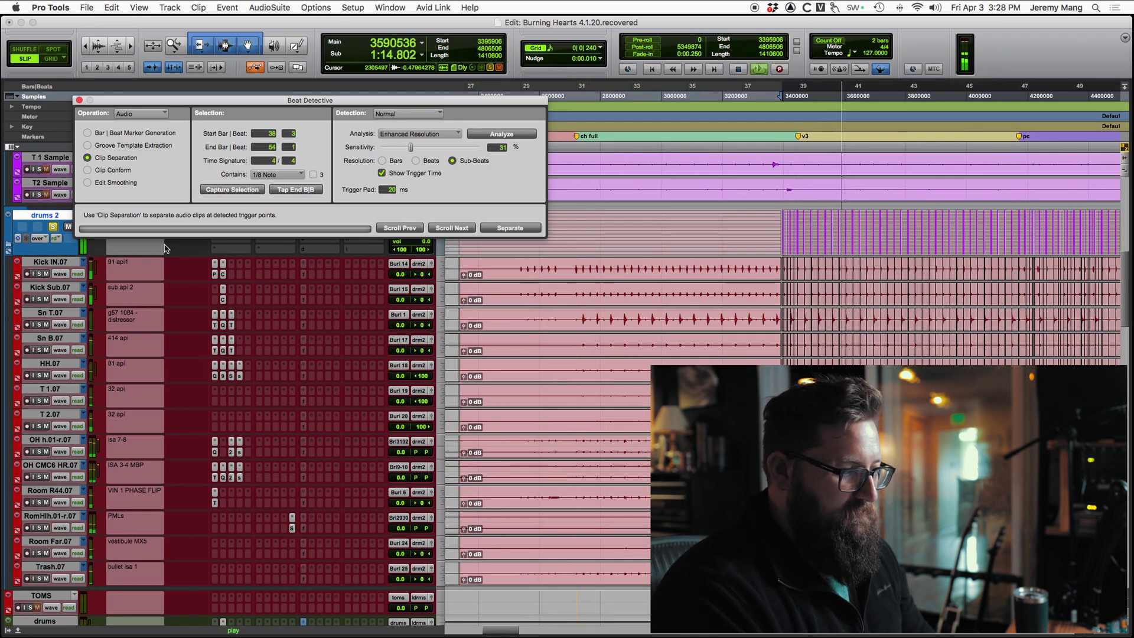
key("super+bracketright")
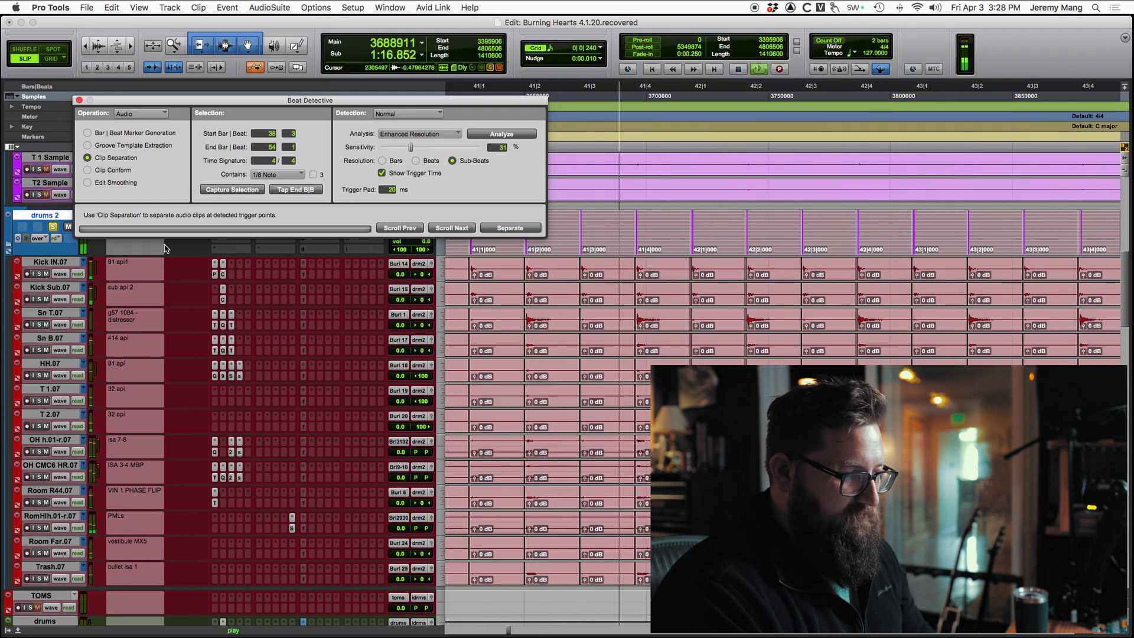
key("space")
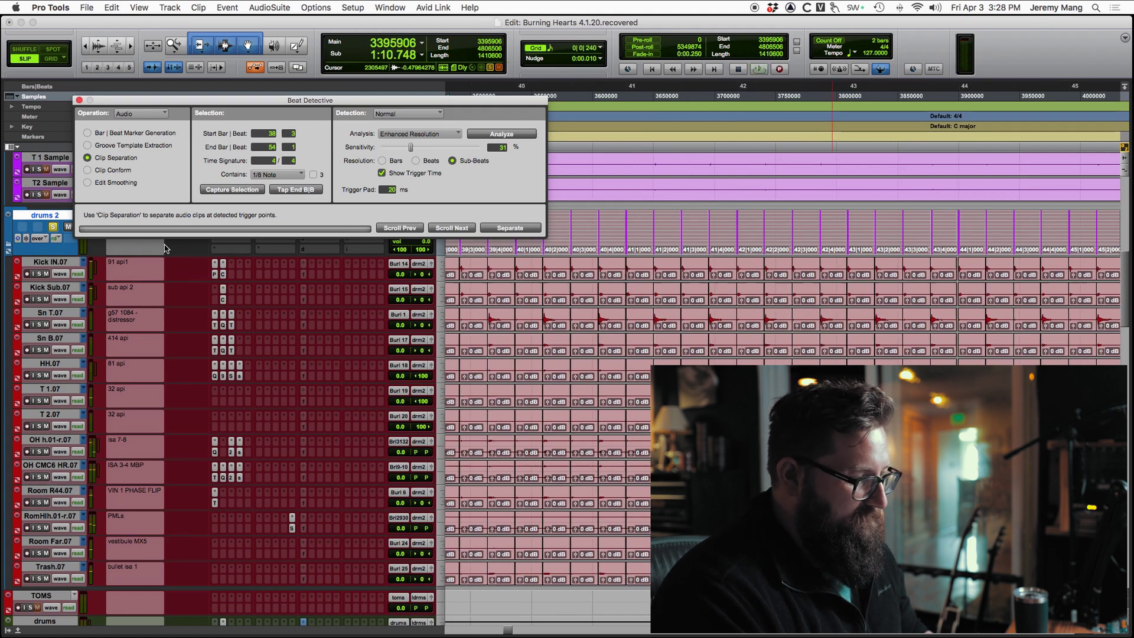
- Undo the fades, trimming, quantizing and separation of the drum clips, and close Beat Detective
key("super+z")
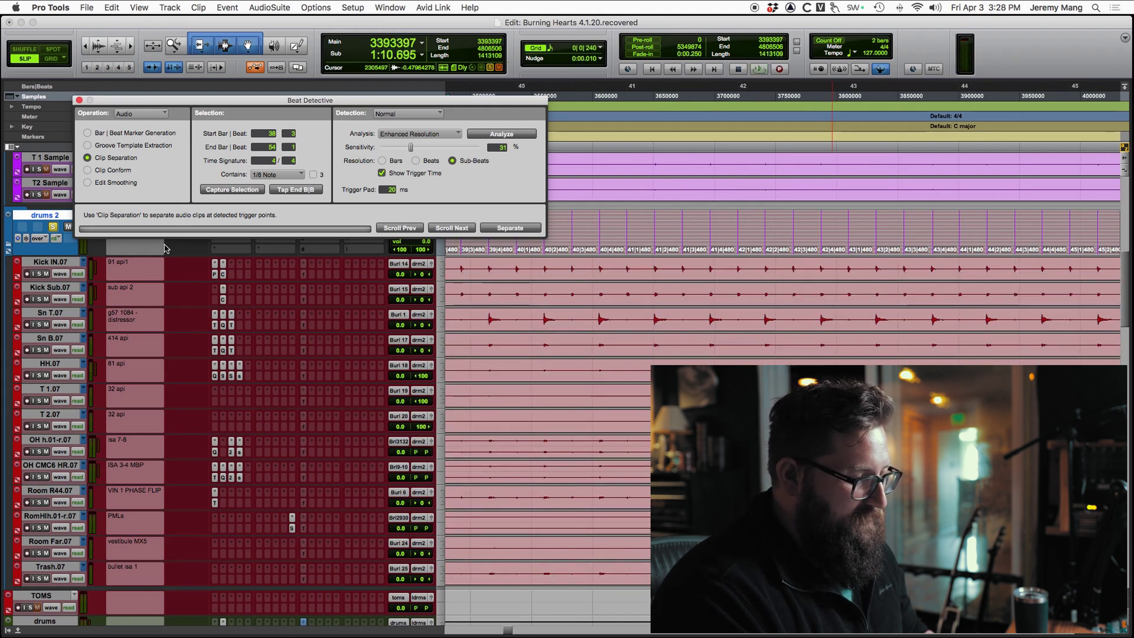
key("super+bracketleft")
key("super+bracketleft")
left_click(734, 258)
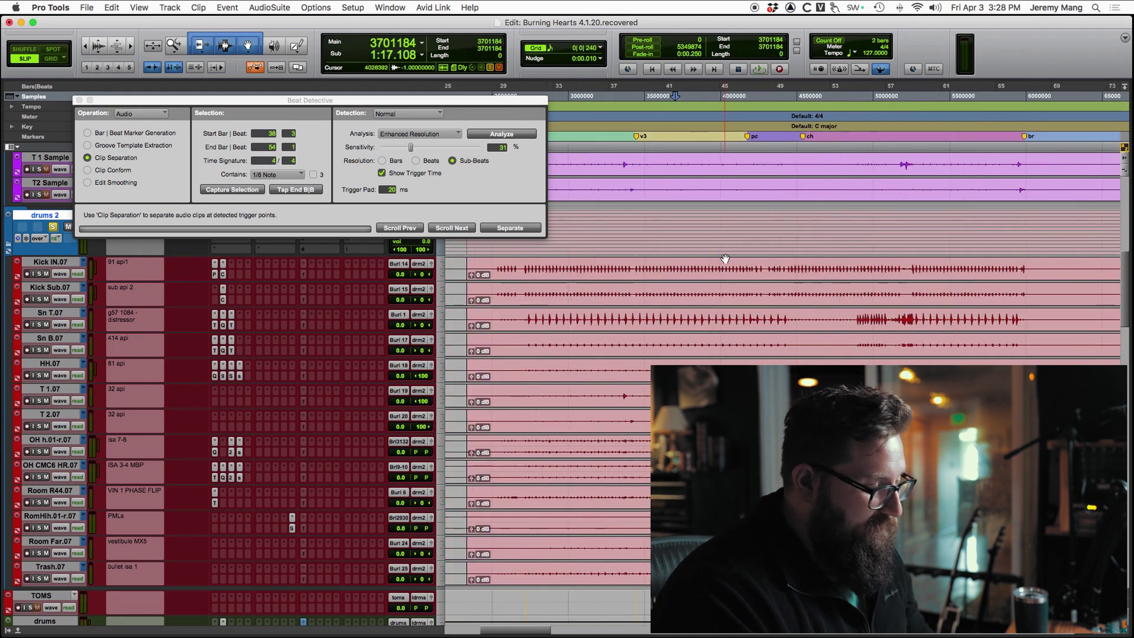
key("super+bracketleft")
key("super+bracketleft")
scroll(669, 338, "down", 3)
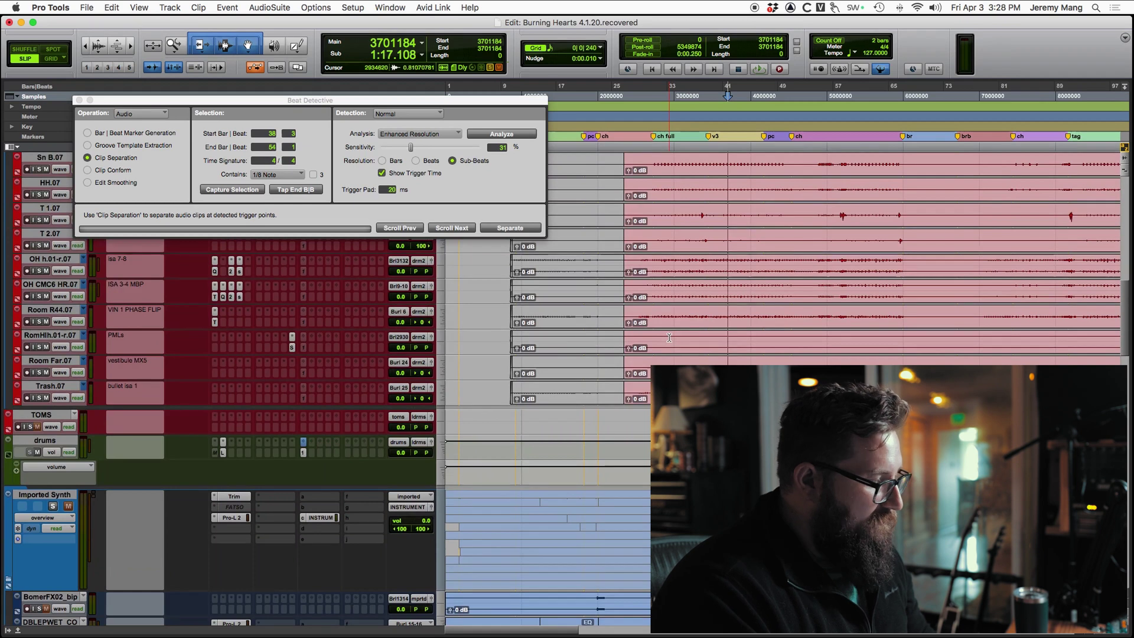
scroll(669, 338, "down", 4)
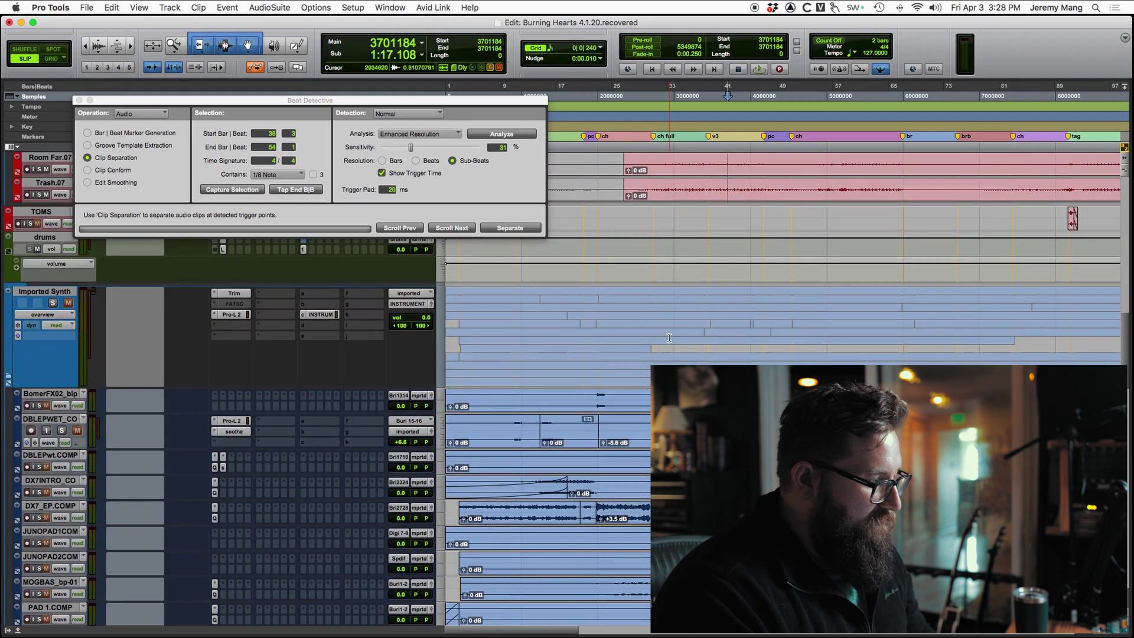
left_click(80, 101)
- Expand the BGV folder to check its vocal tracks, then collapse and solo it
scroll(189, 464, "down", 5)
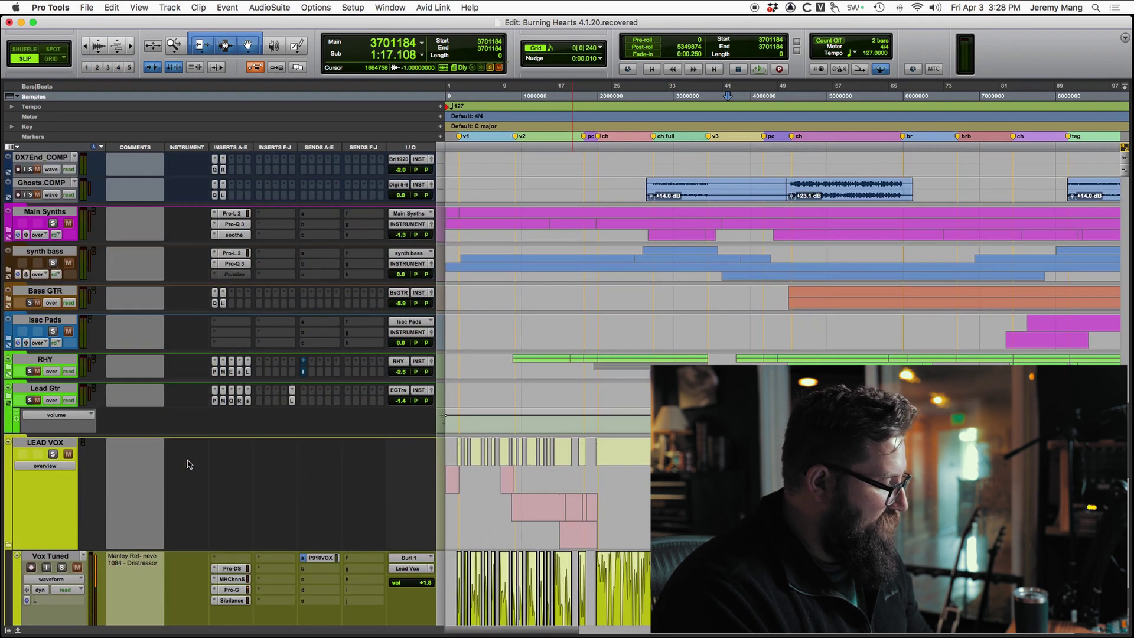
scroll(189, 464, "down", 6)
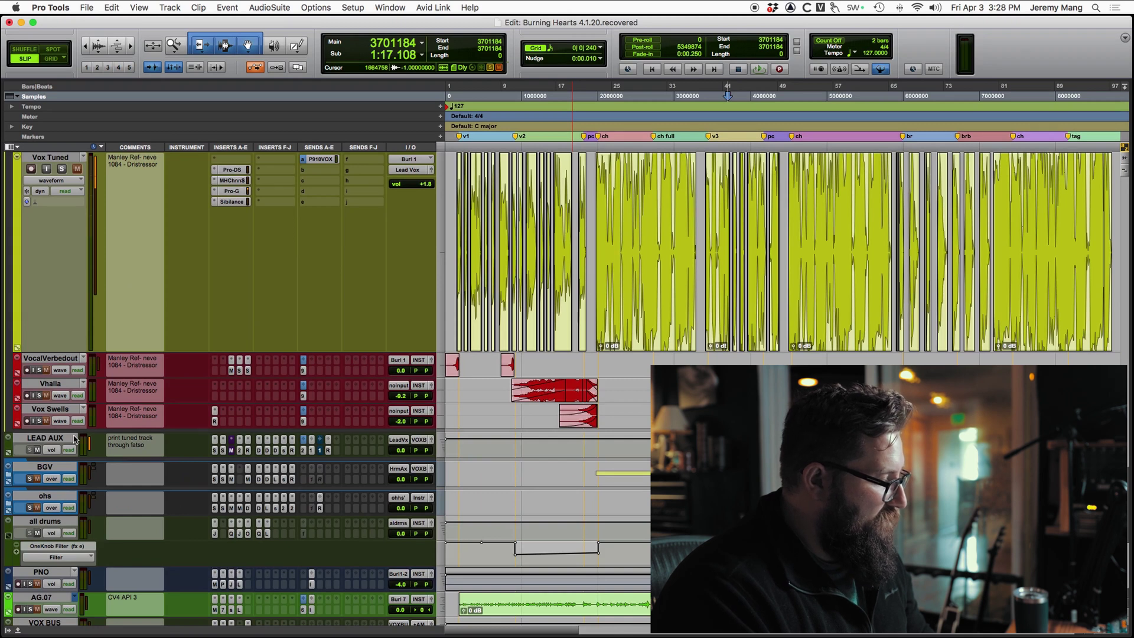
scroll(50, 277, "down", 5)
left_click(9, 197)
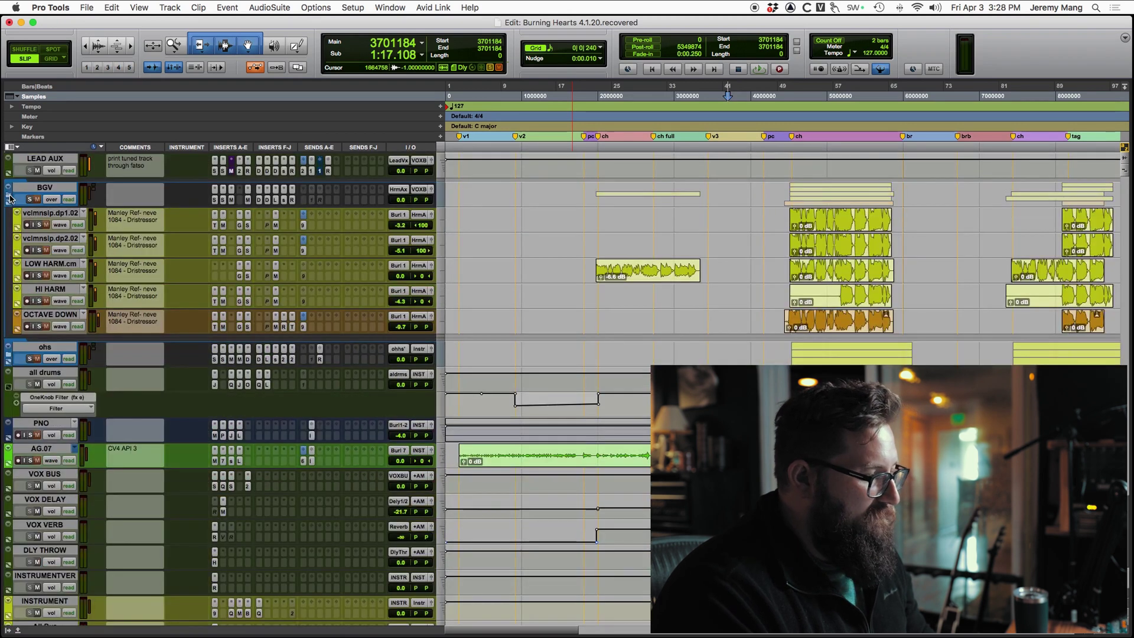
left_click(9, 196)
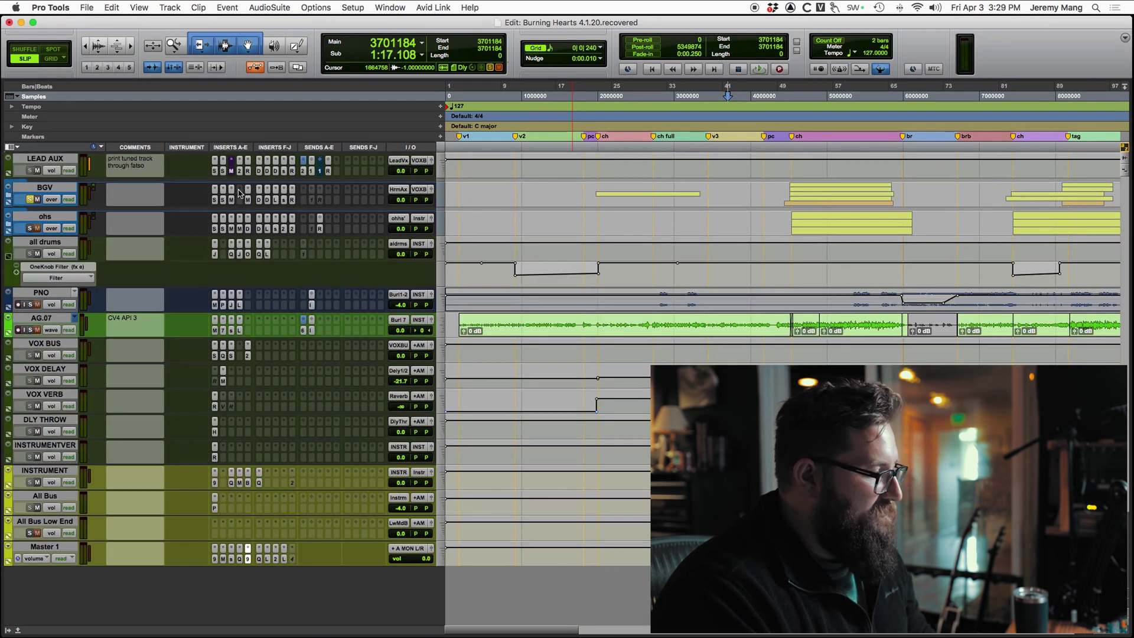
- Insert the multichannel Native plug-in Melodyne (stereo) in the BGV folder's fourth insert slot
left_click(239, 190)
mouse_move(331, 199)
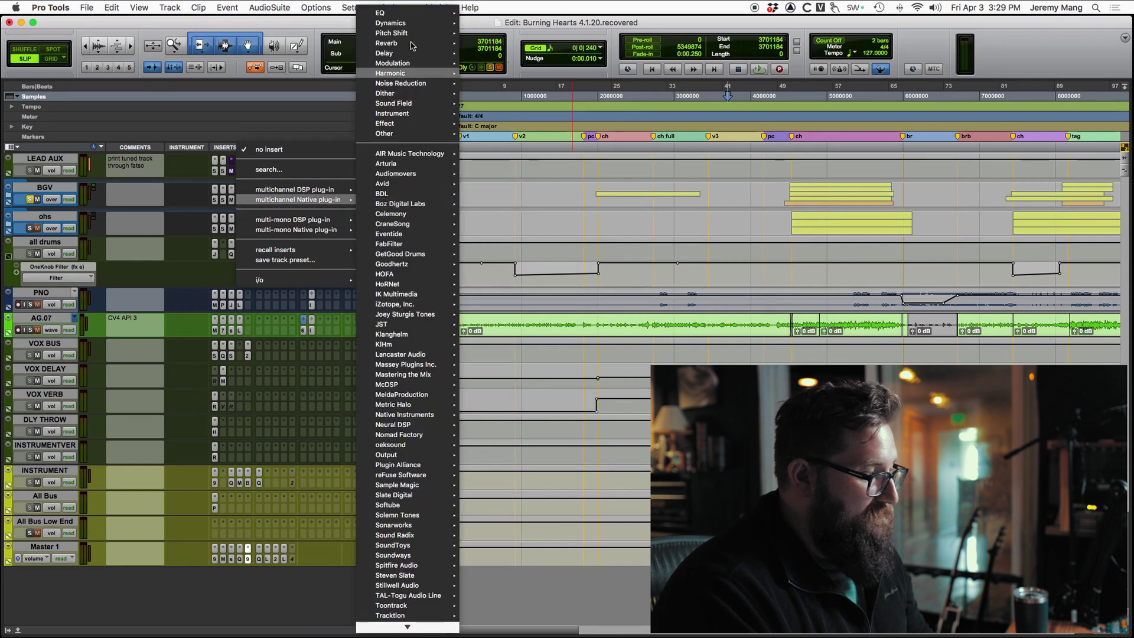
mouse_move(414, 214)
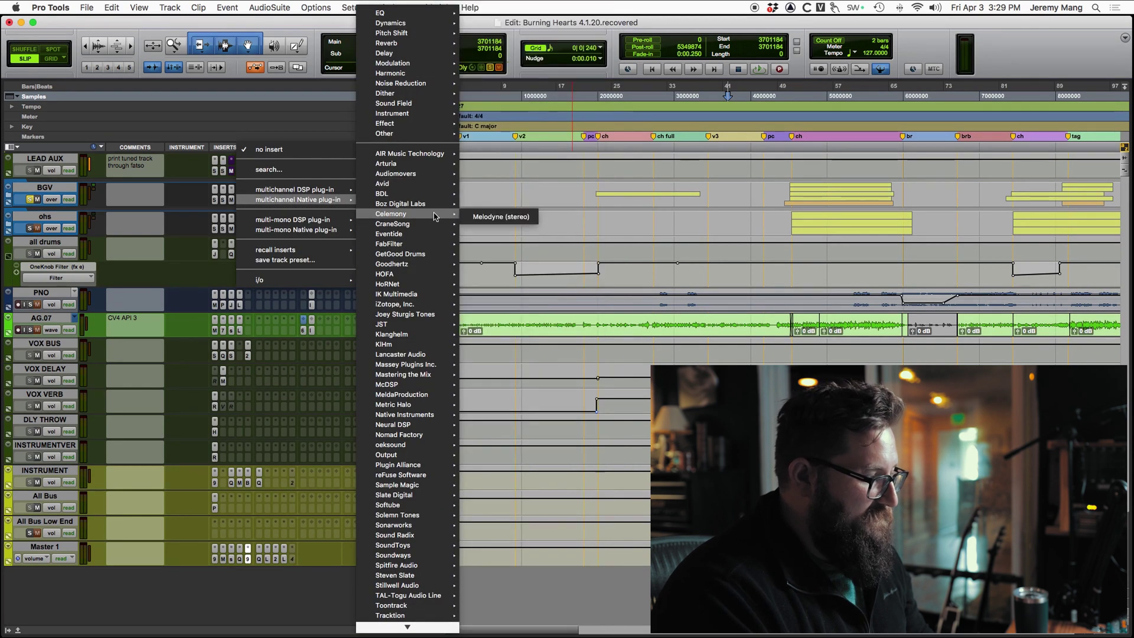
left_click(479, 223)
key("super+w")
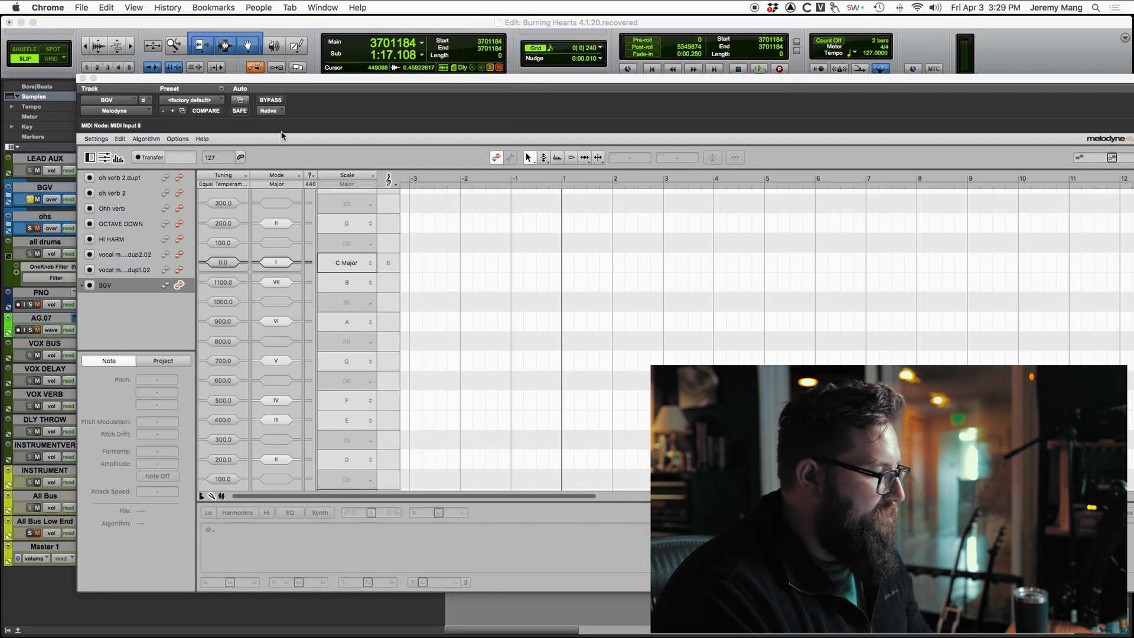
- Transfer the BGV folder's clips from the ch section before br into Melodyne, playing a selection of about 1,340,000 samples
left_click(150, 157)
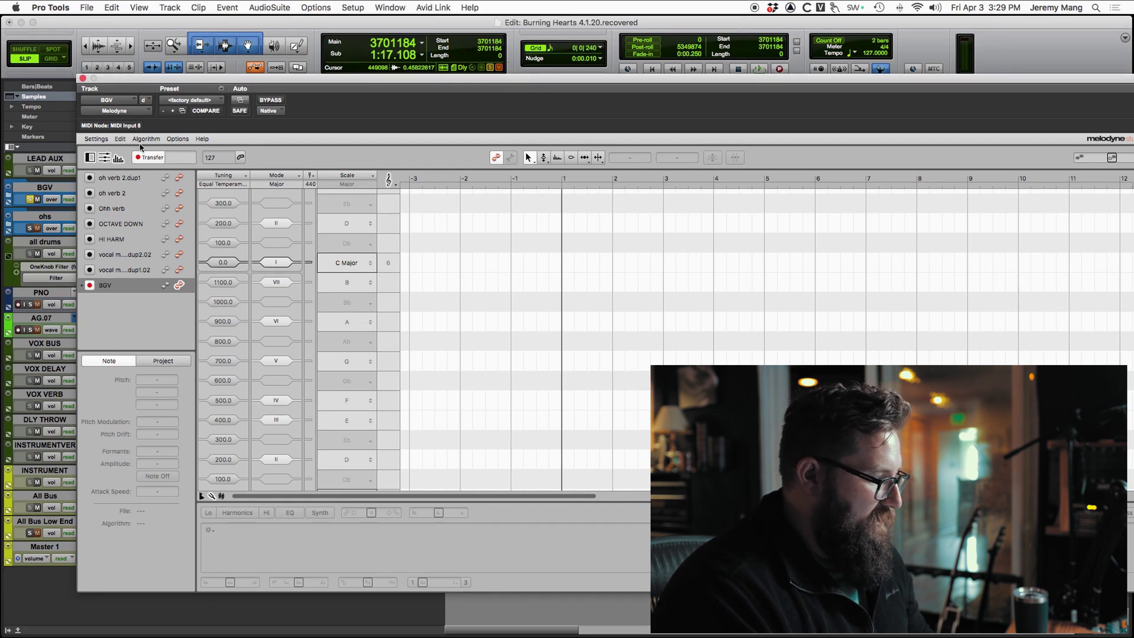
left_click_drag(479, 79, 841, 297)
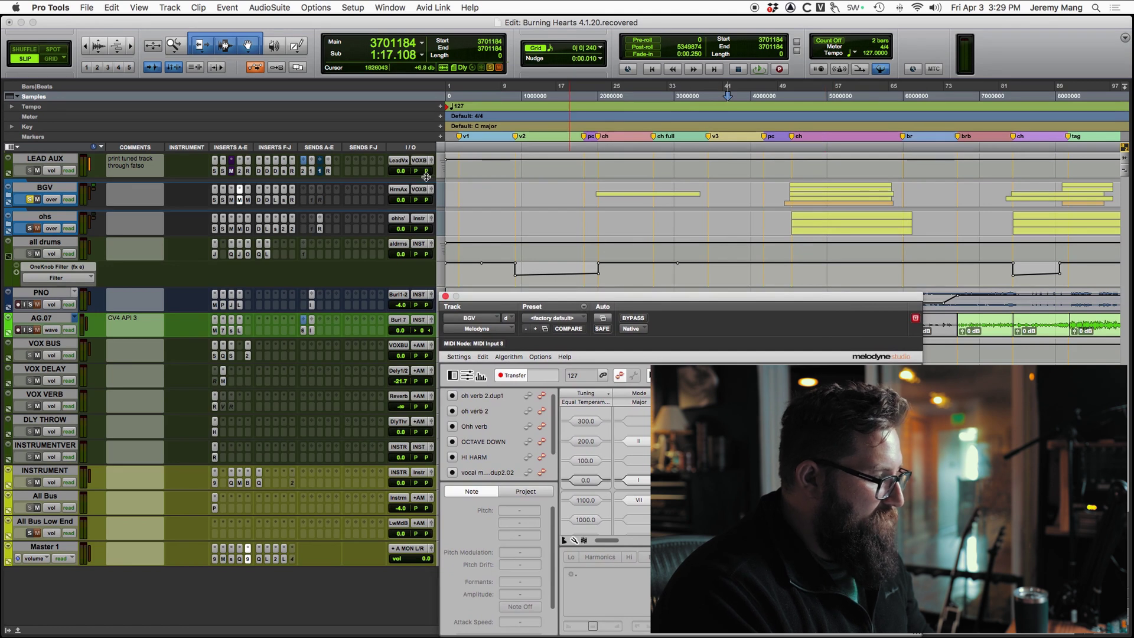
left_click_drag(791, 187, 892, 207)
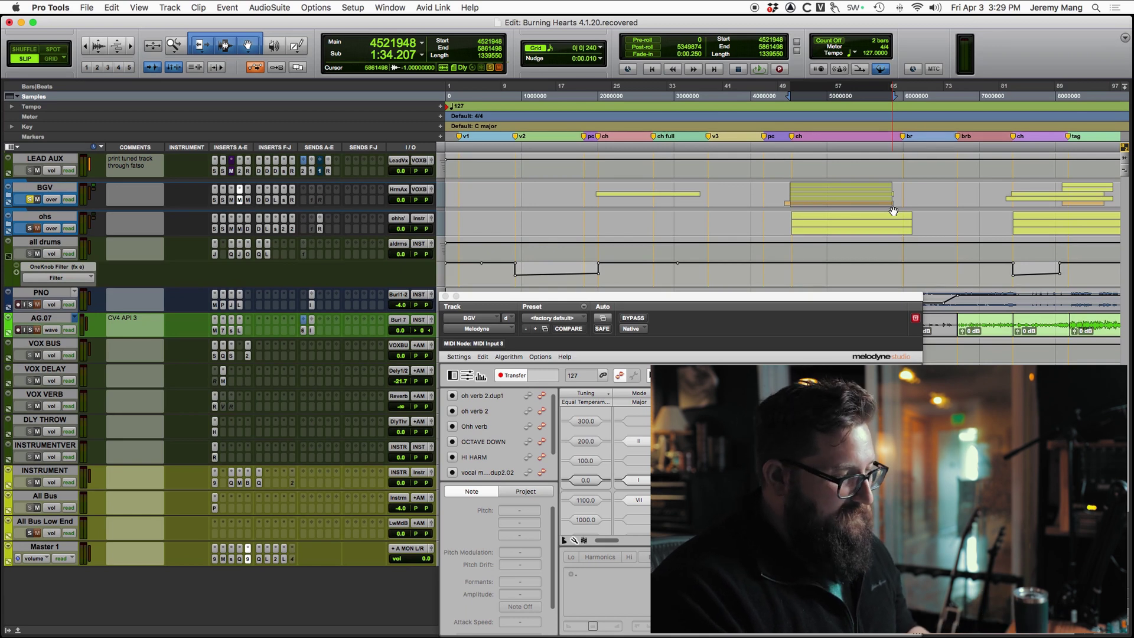
key("space")
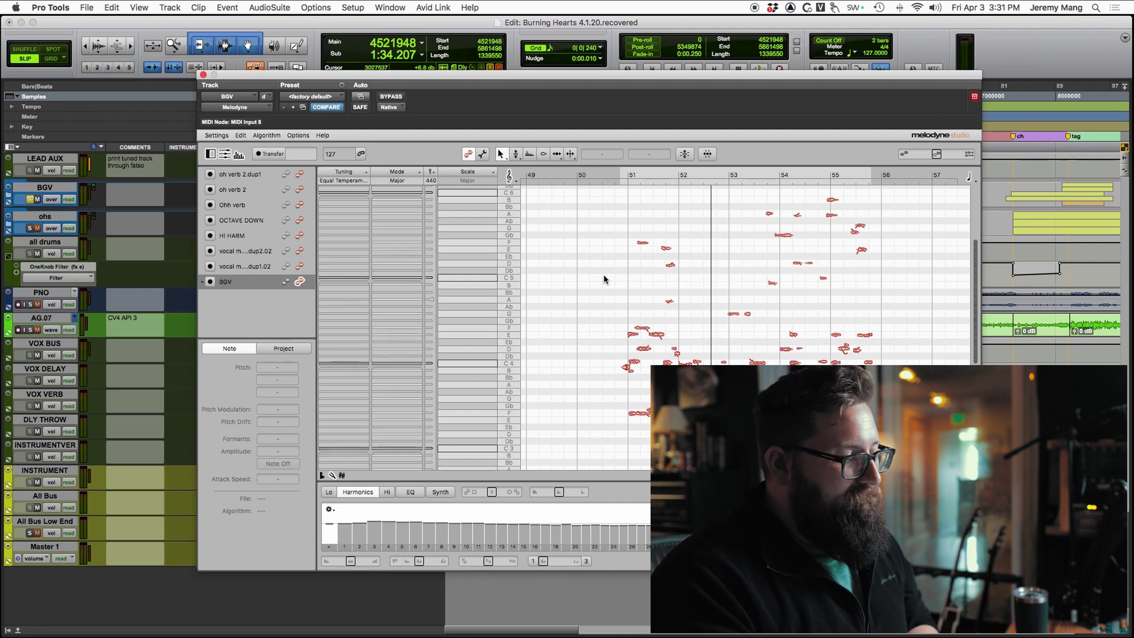
- Close and reopen the BGV folder's Melodyne window, and move it aside to uncover the track inserts
key("super+w")
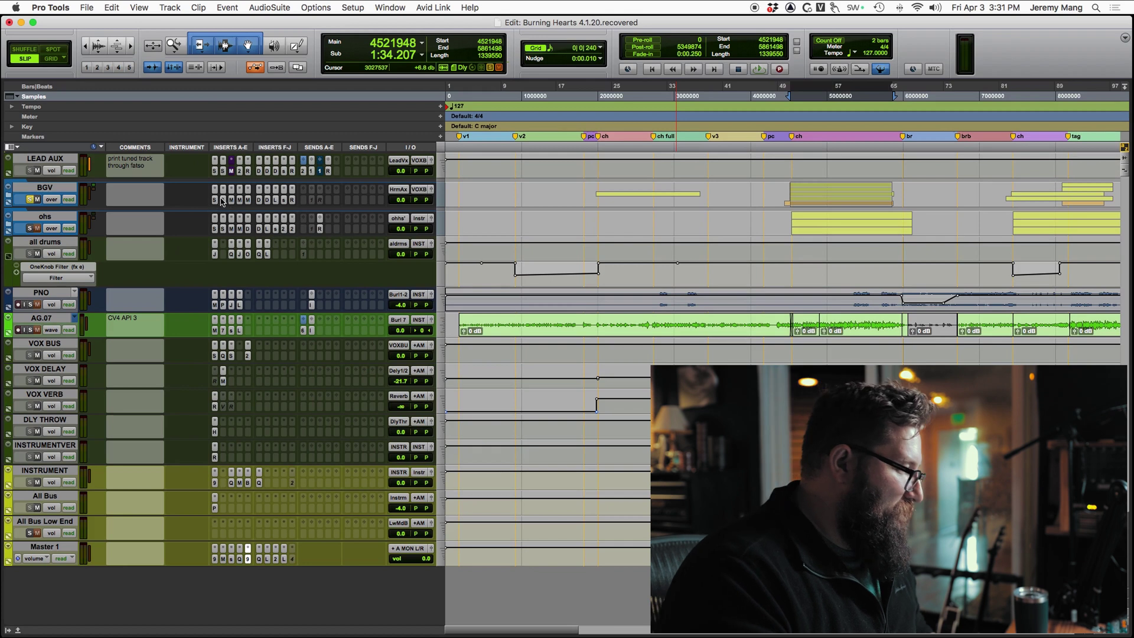
left_click(240, 200)
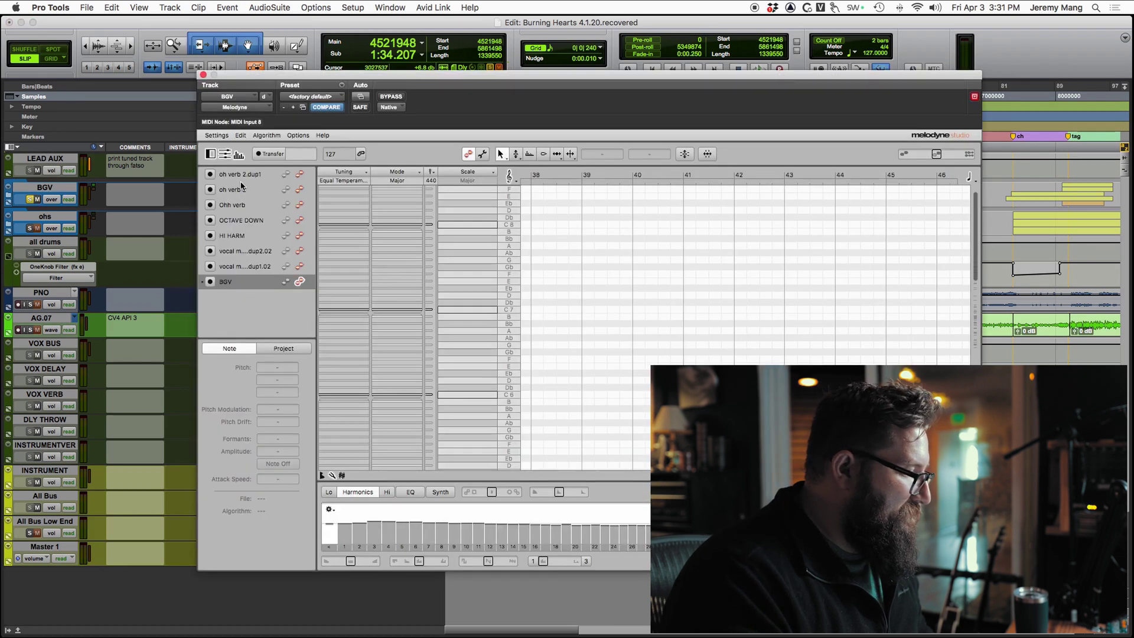
left_click_drag(240, 75, 356, 80)
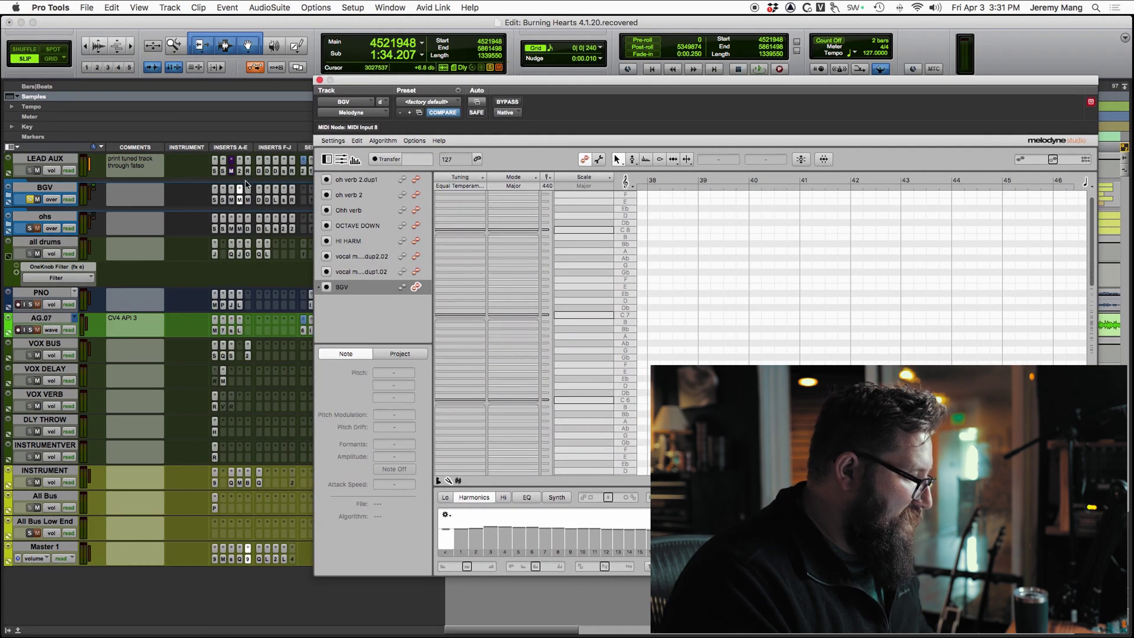
- Remove the Melodyne plug-in from the BGV folder's fourth insert slot
left_click(242, 189)
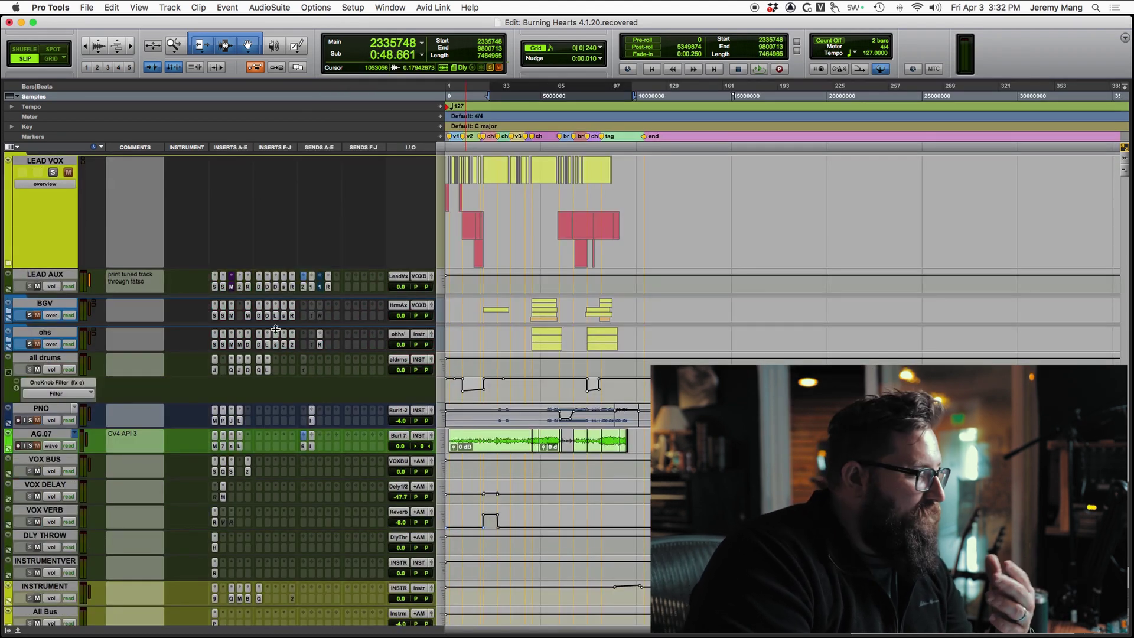
- Select the drum tracks Kick IN.07 through Trash.07 in drums 2 and set up a new stereo Routing Folder track
scroll(269, 334, "up", 5)
scroll(269, 334, "up", 10)
scroll(46, 190, "up", 1)
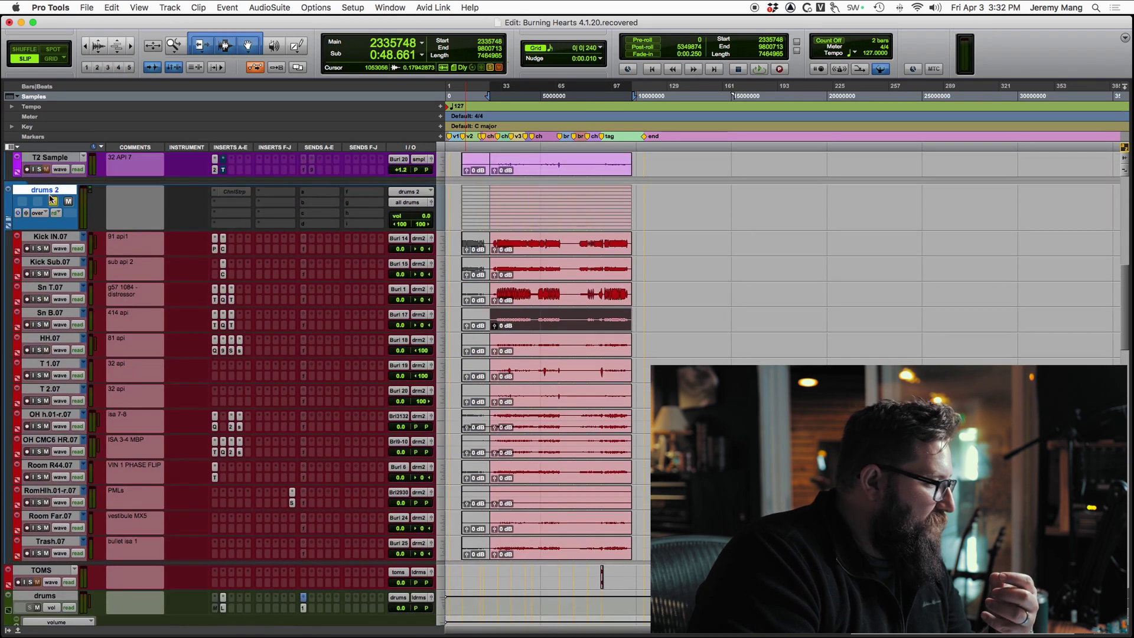
left_click(50, 236)
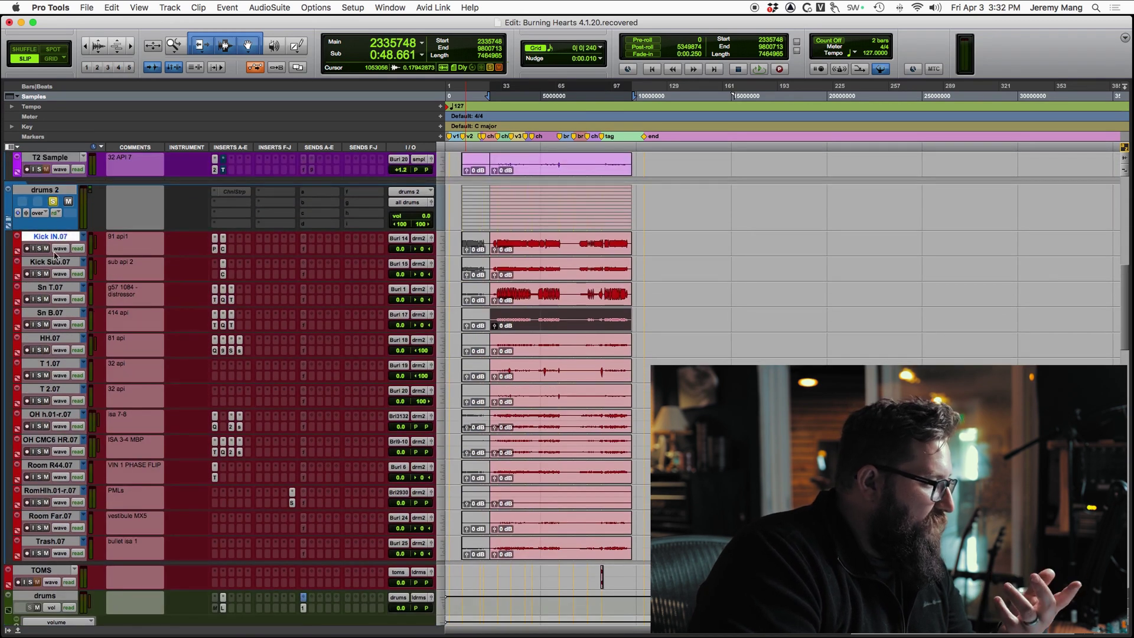
left_click(51, 541, "shift")
key("super+shift+n")
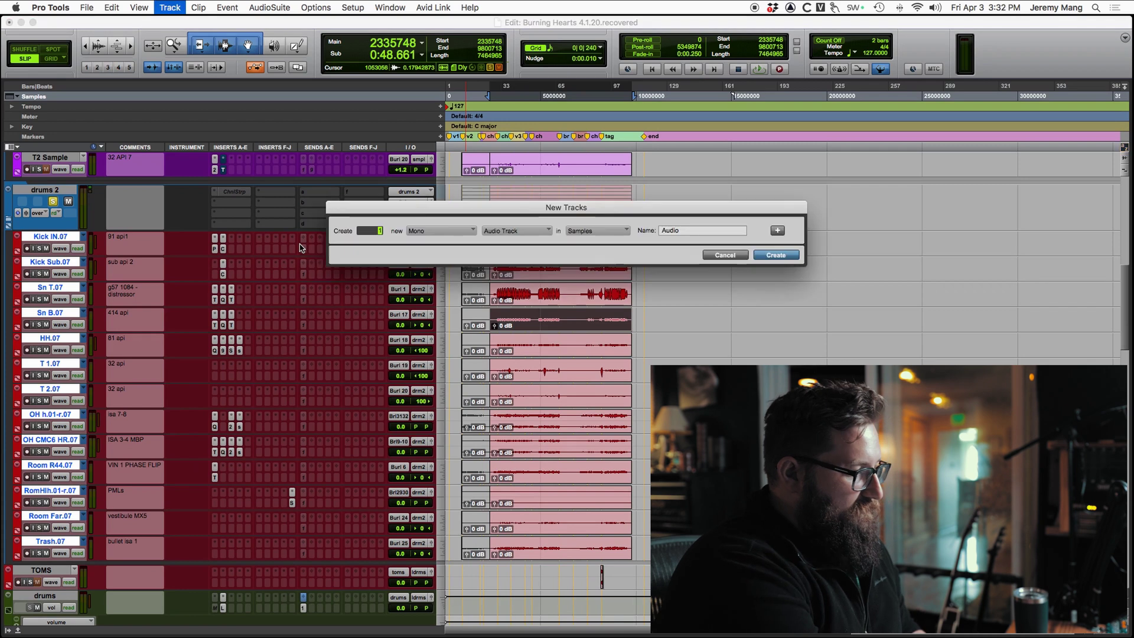
key("super+Down")
key("super+Down")
key("super+Down")
key("super+Down")
key("super+Down")
key("super+Down")
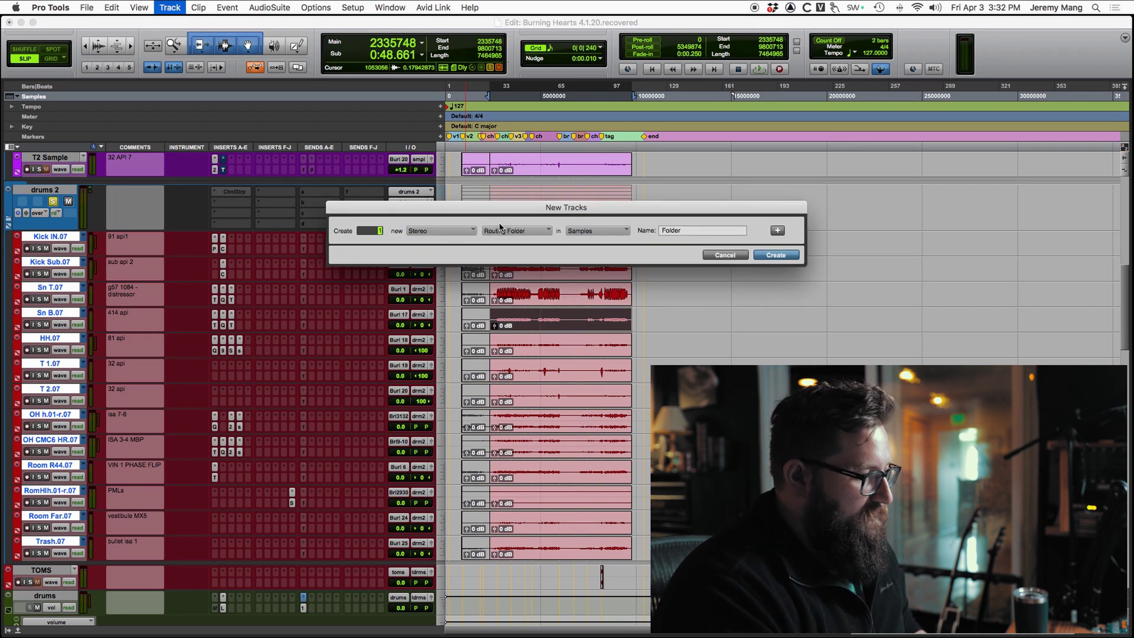
- Change the new track's type to Basic Folder and create one below the drum tracks
key("super+Up")
key("super+Up")
key("super+Up")
key("super+Up")
key("super+Up")
key("super+Up")
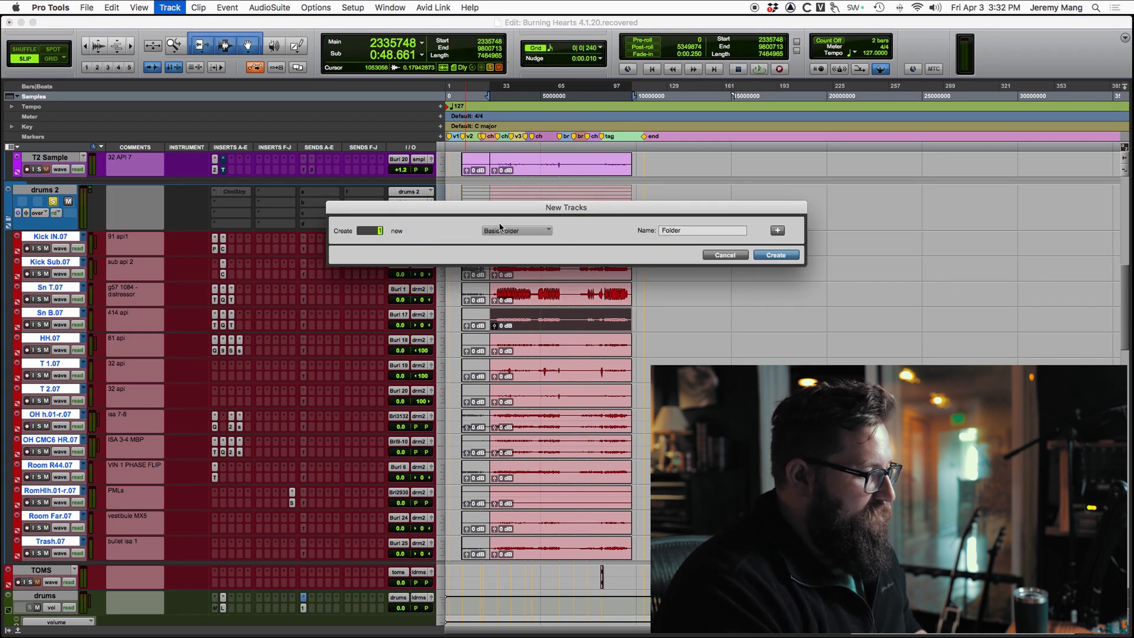
key("super+Down")
key("super+Down")
key("super+Down")
key("super+Down")
key("super+Down")
key("super+Down")
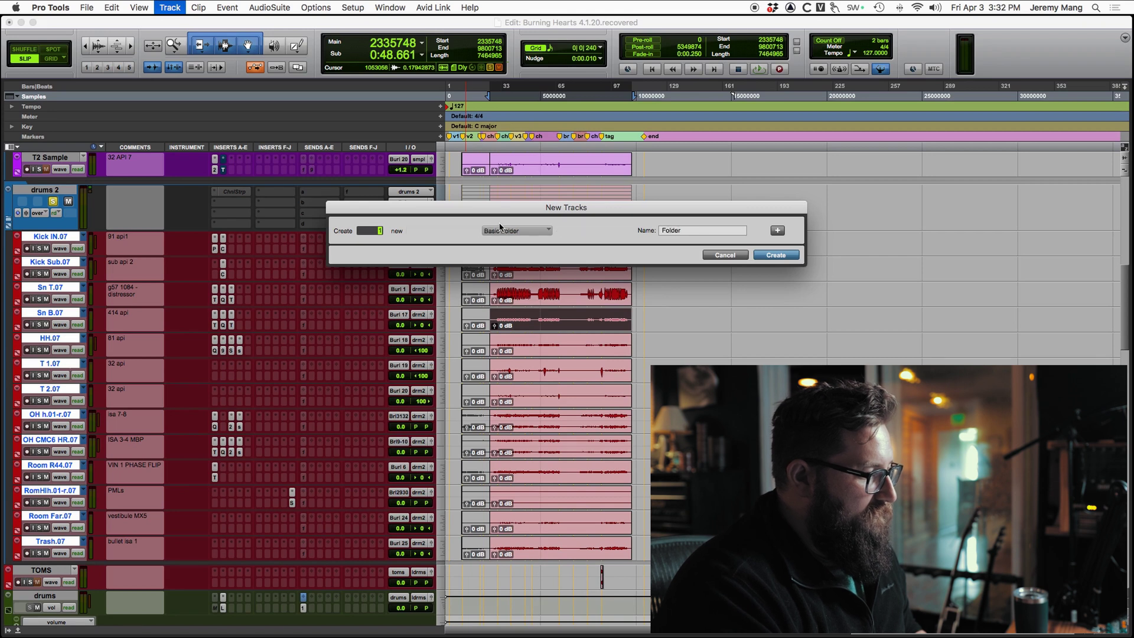
key("Return")
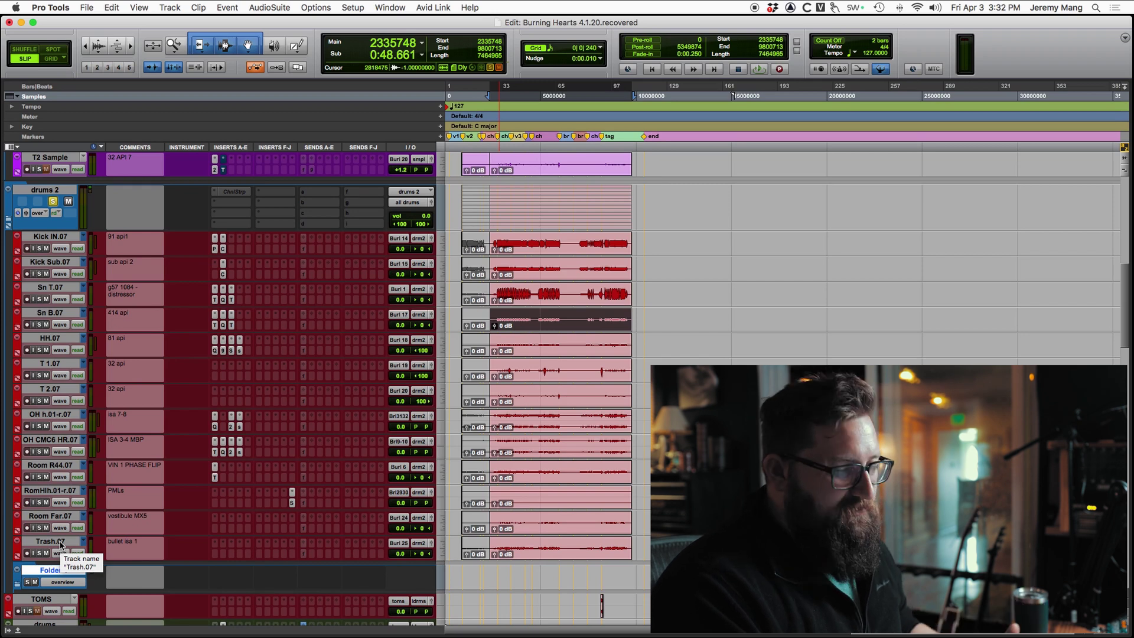
- Select all the drum tracks from Trash.07 up to Kick IN.07 again
left_click(60, 542)
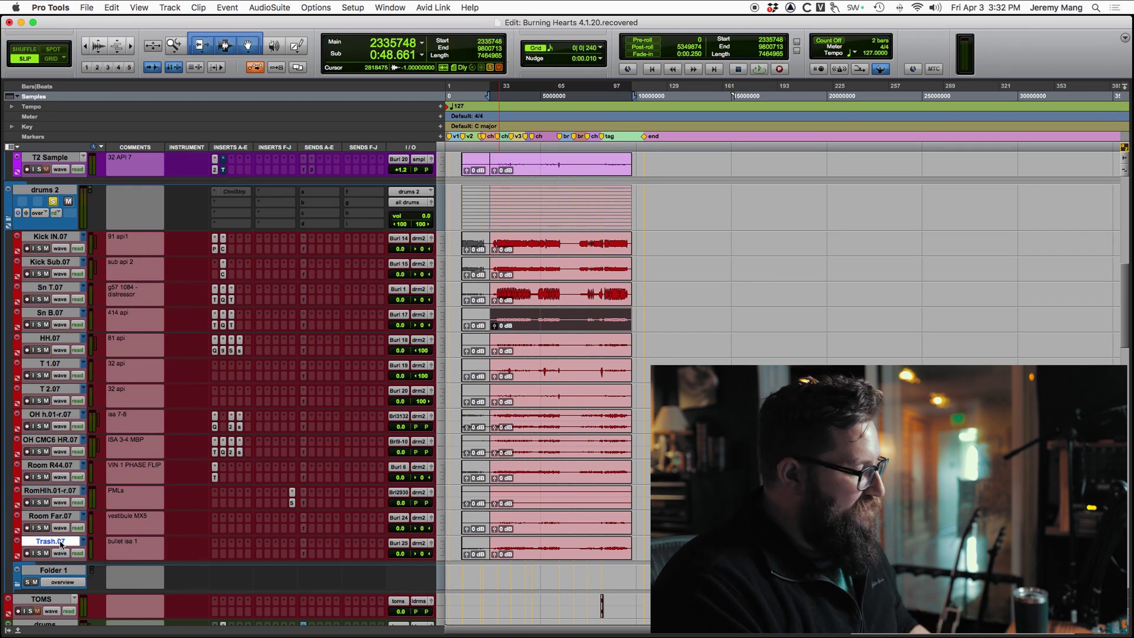
left_click(40, 237, "shift")
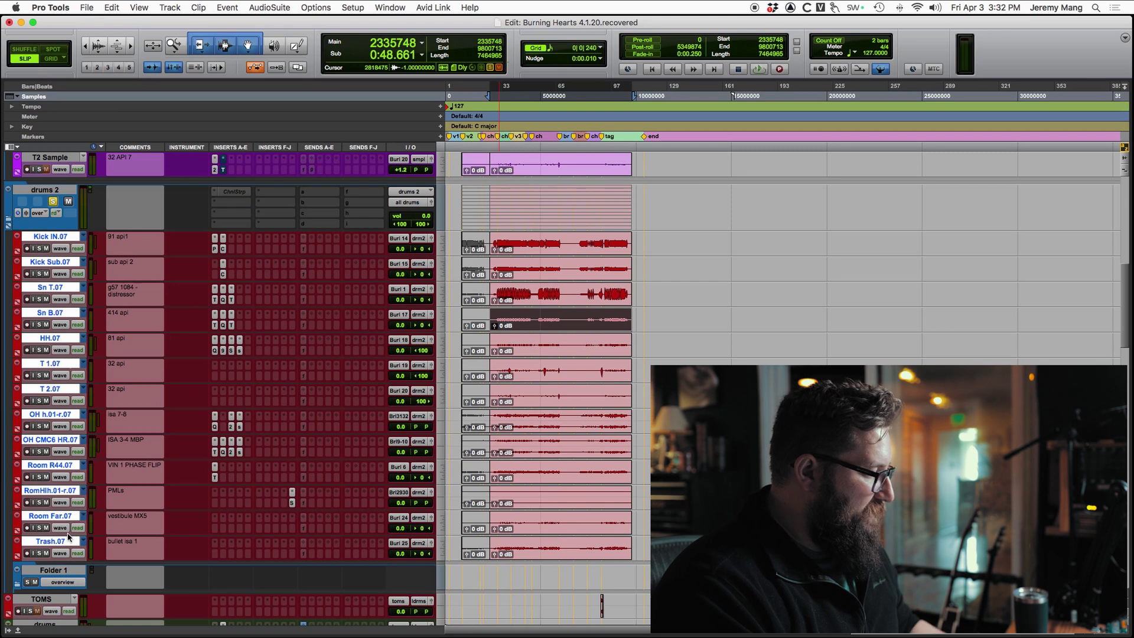
left_click(423, 498)
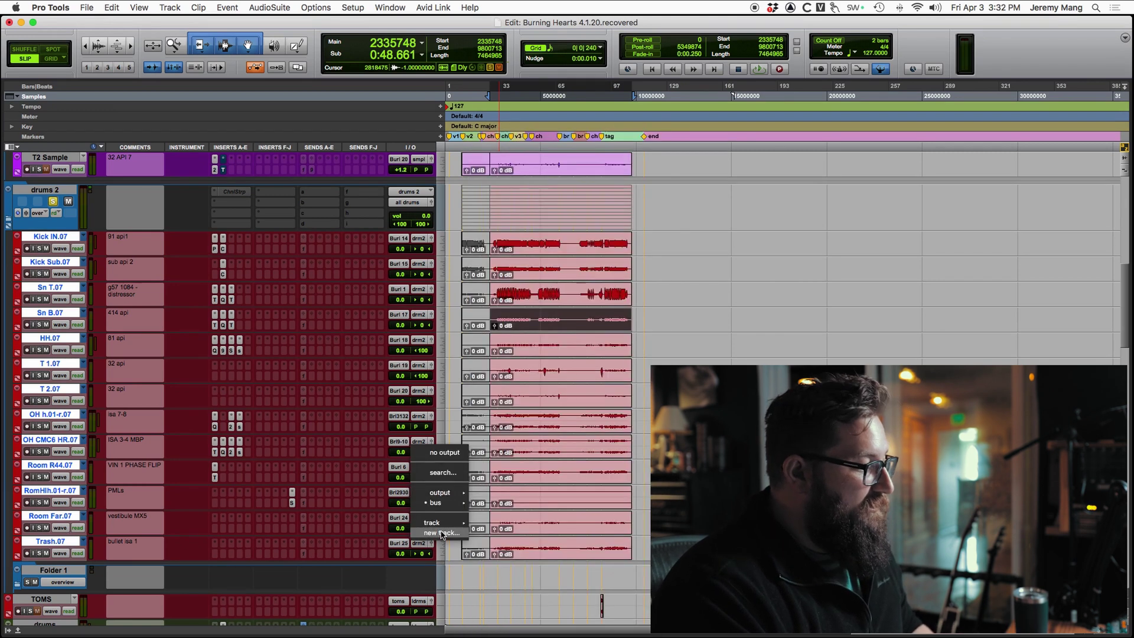
left_click(442, 533)
left_click(507, 225)
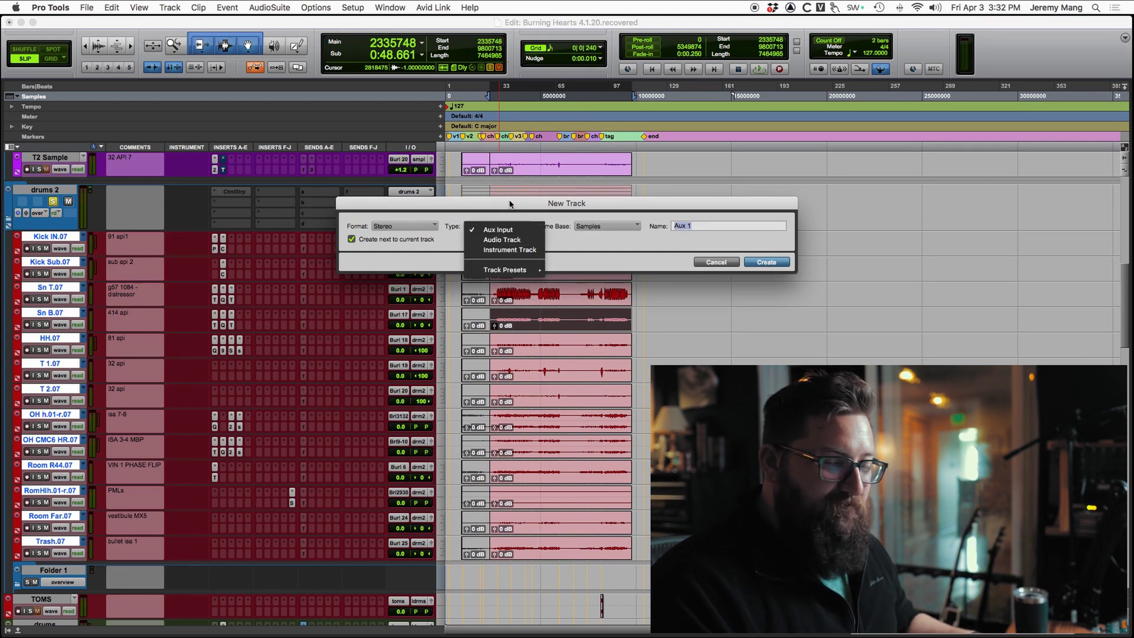
left_click(761, 265)
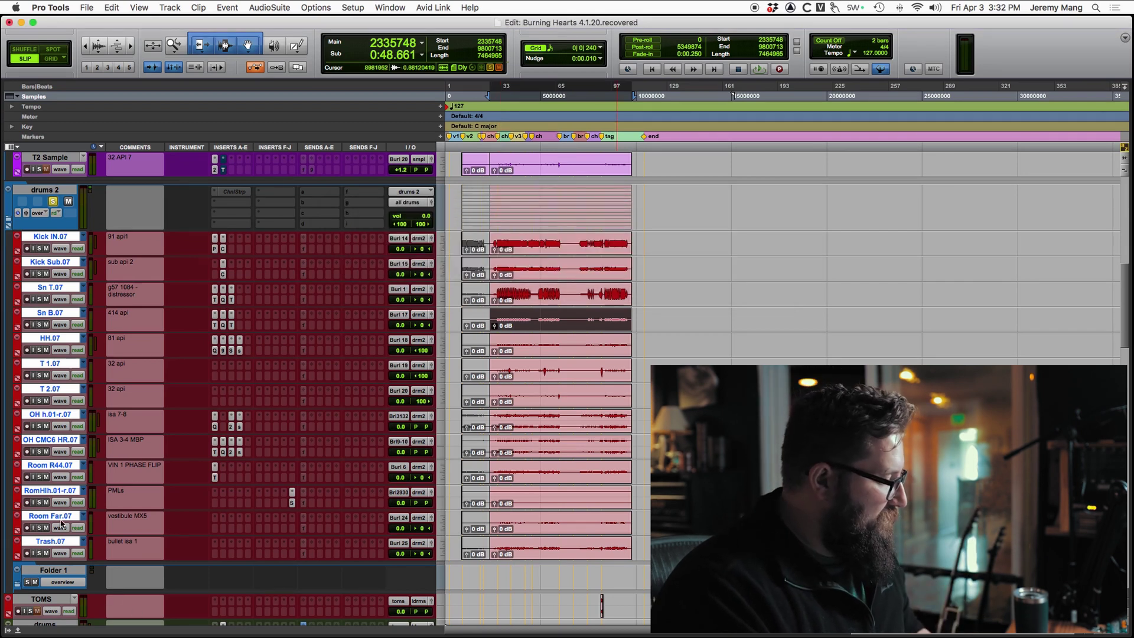
- Move the selected drum tracks into Folder 1, solo that folder and play it back briefly
left_click_drag(59, 542, 56, 571)
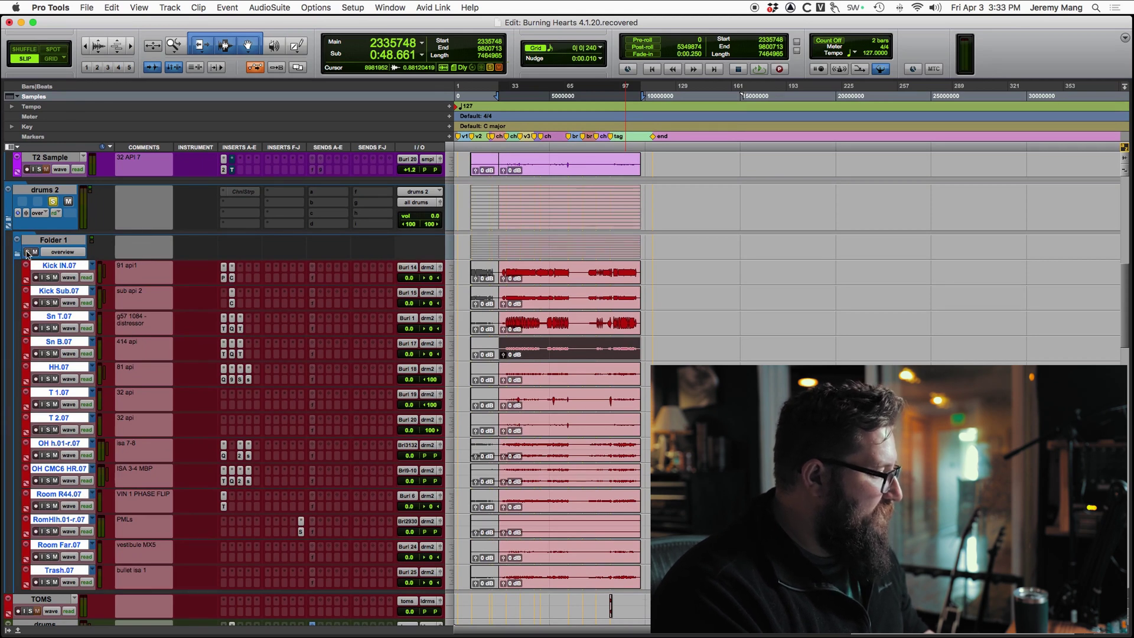
key("space")
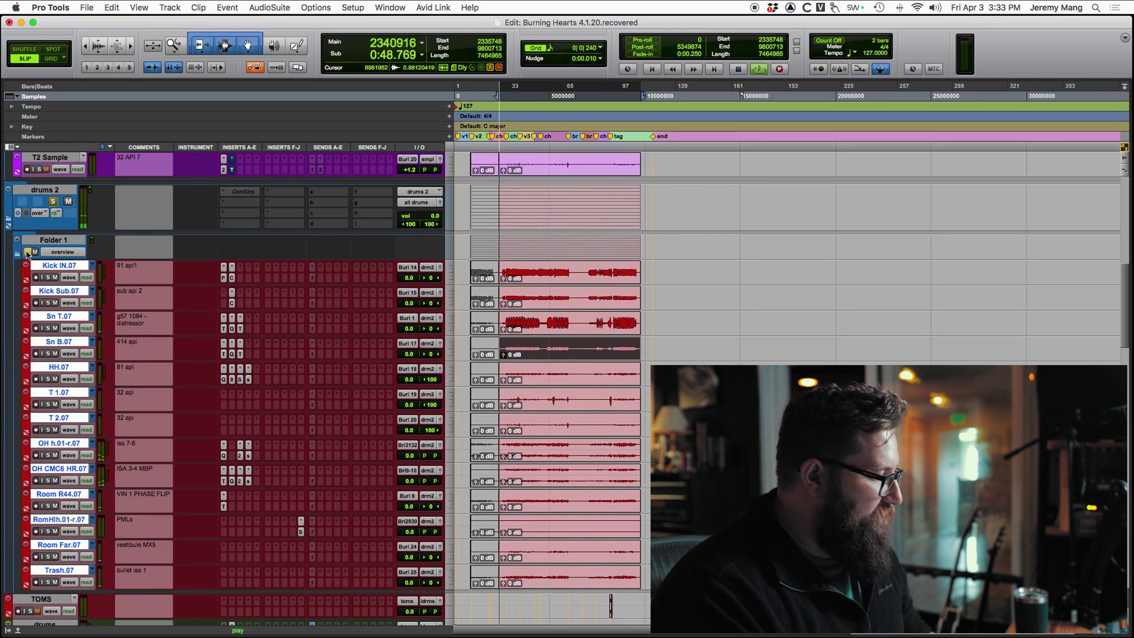
key("space")
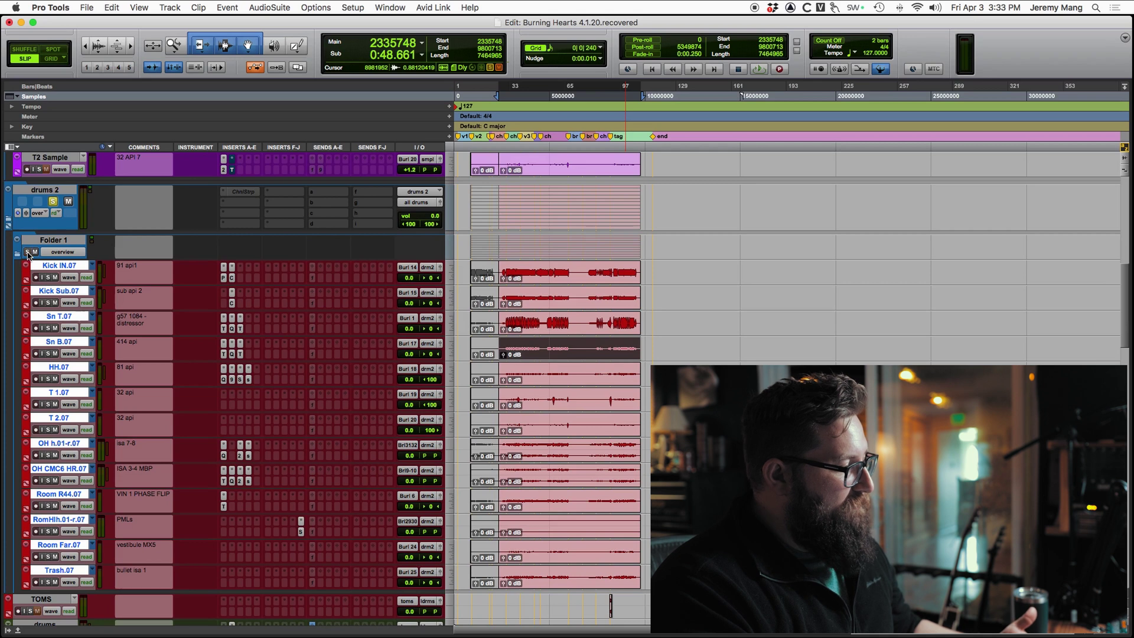
- Turn off the solo on the drums 2 folder and collapse it
left_click(52, 202)
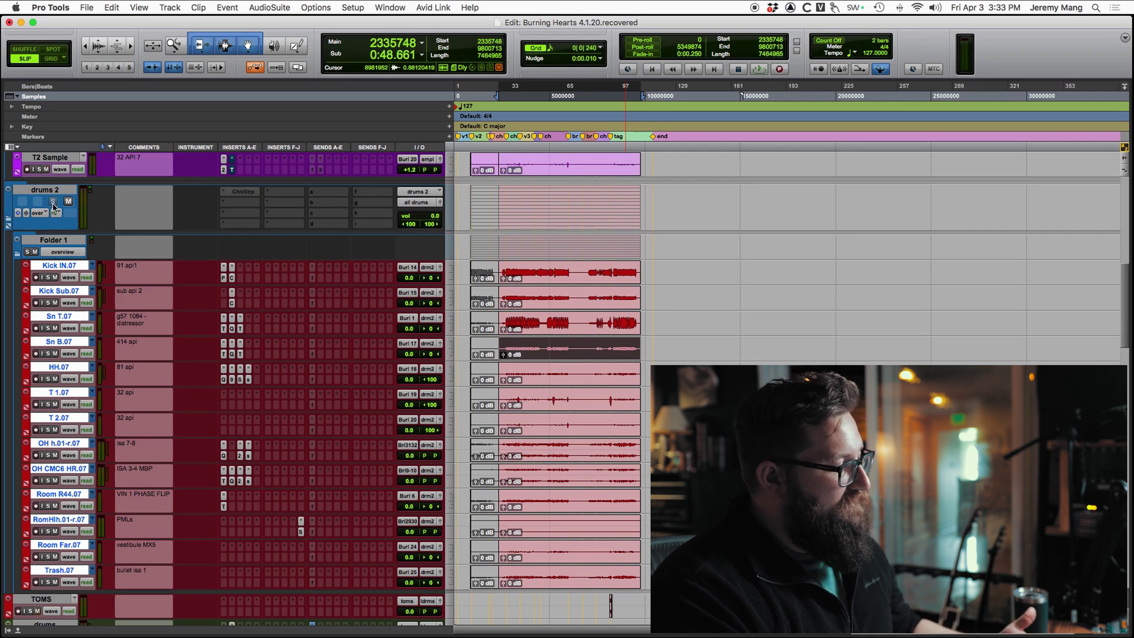
left_click(53, 202)
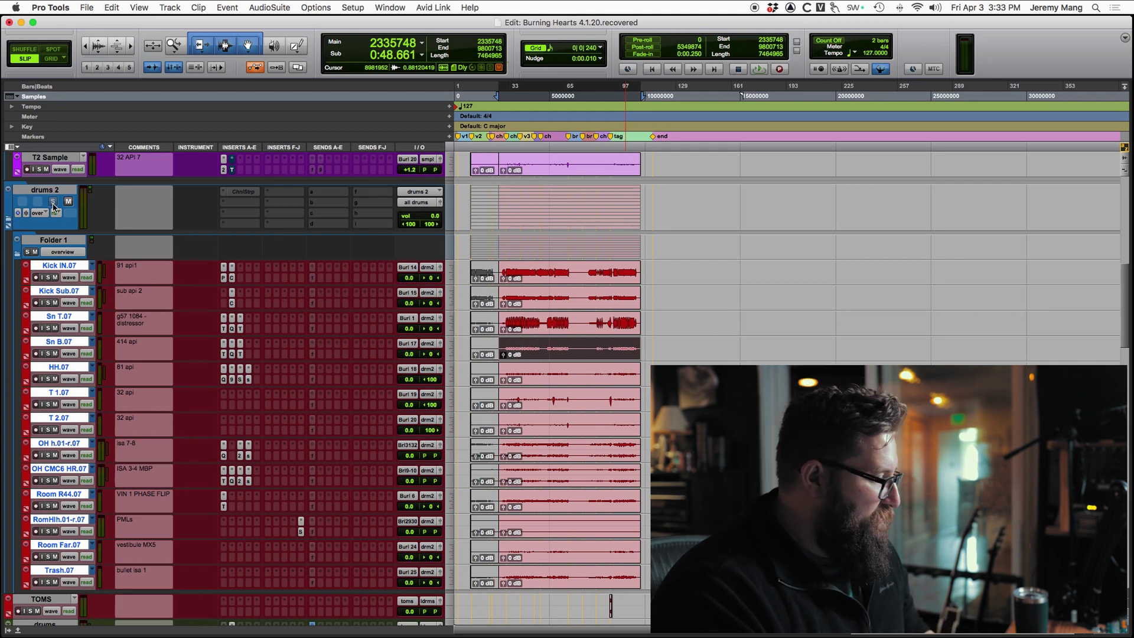
left_click(9, 223)
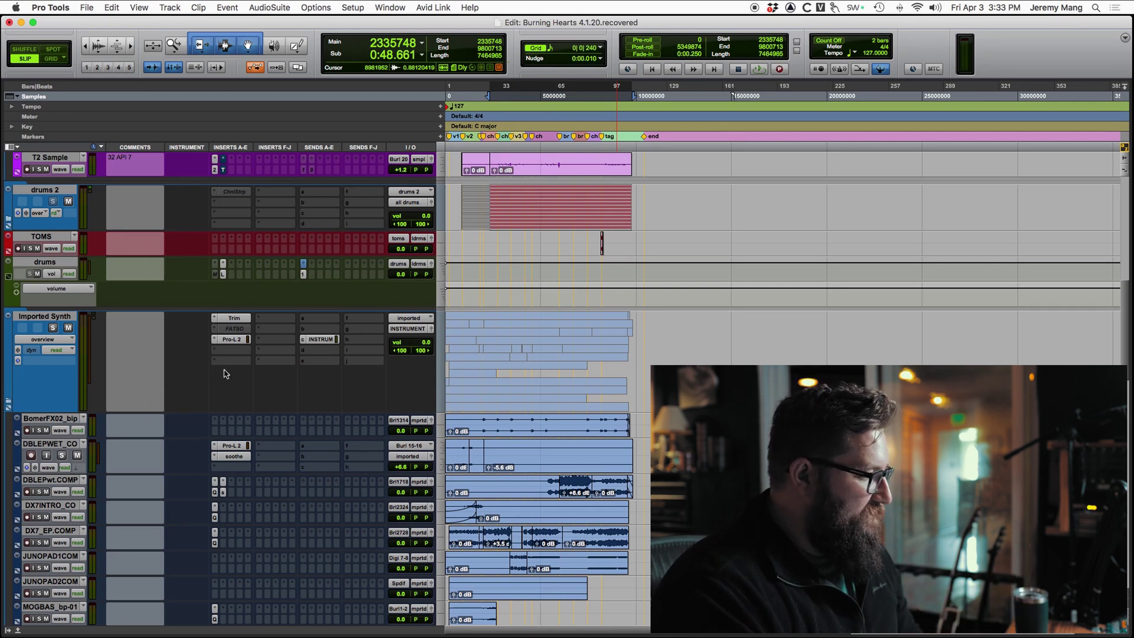
- Collapse the Imported Synth folder and look over the session's folder tracks down to the buses and back up to samples
scroll(233, 371, "down", 5)
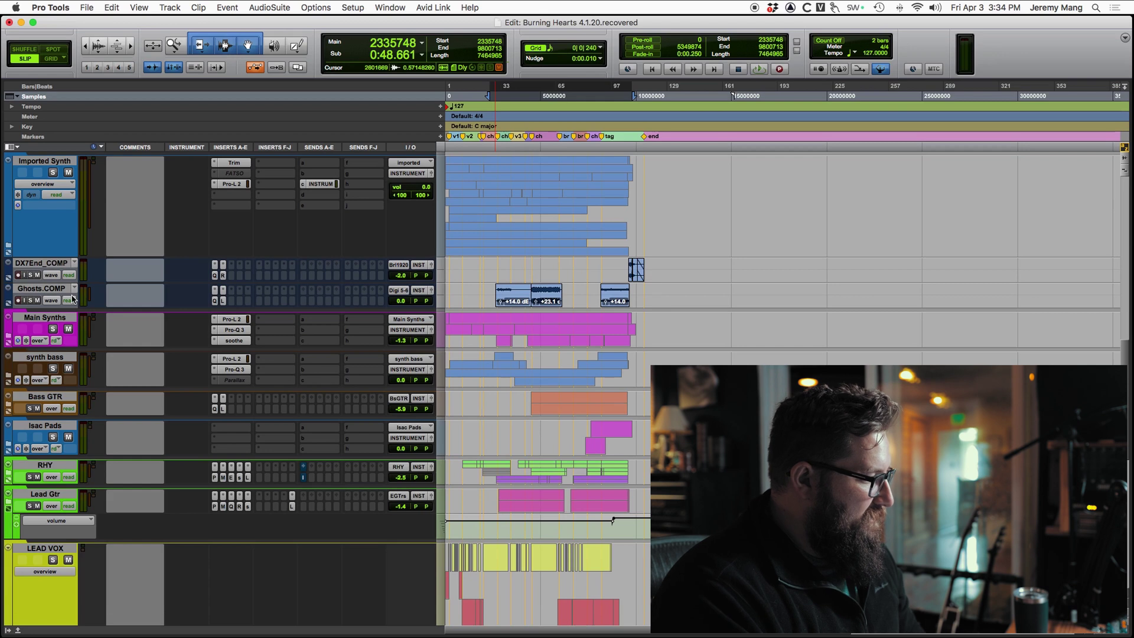
scroll(121, 370, "down", 10)
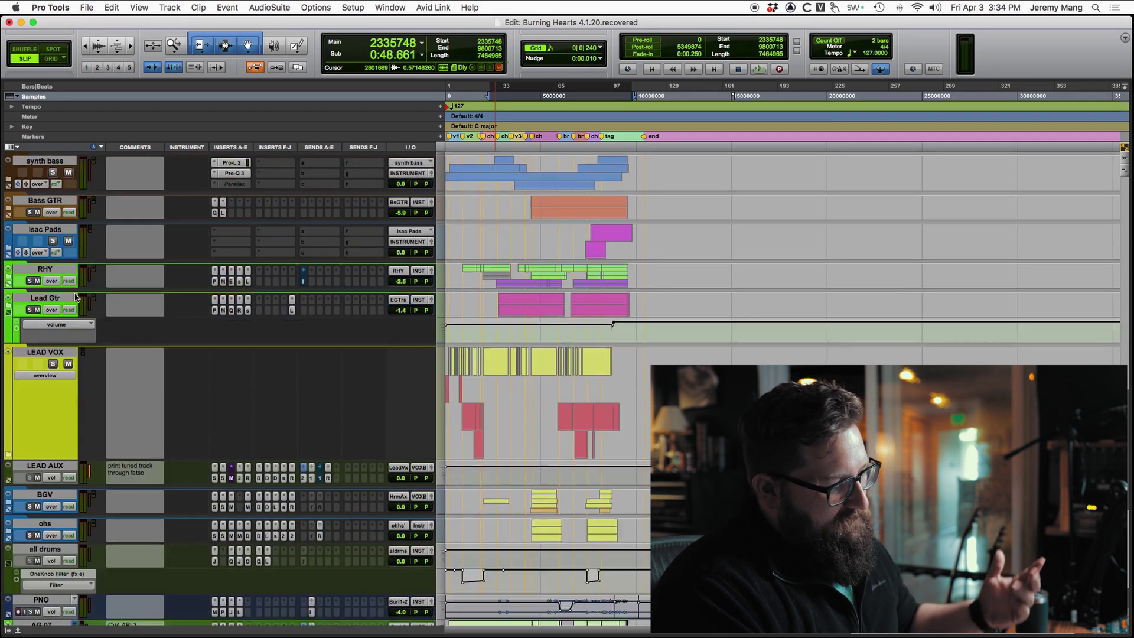
scroll(112, 363, "down", 6)
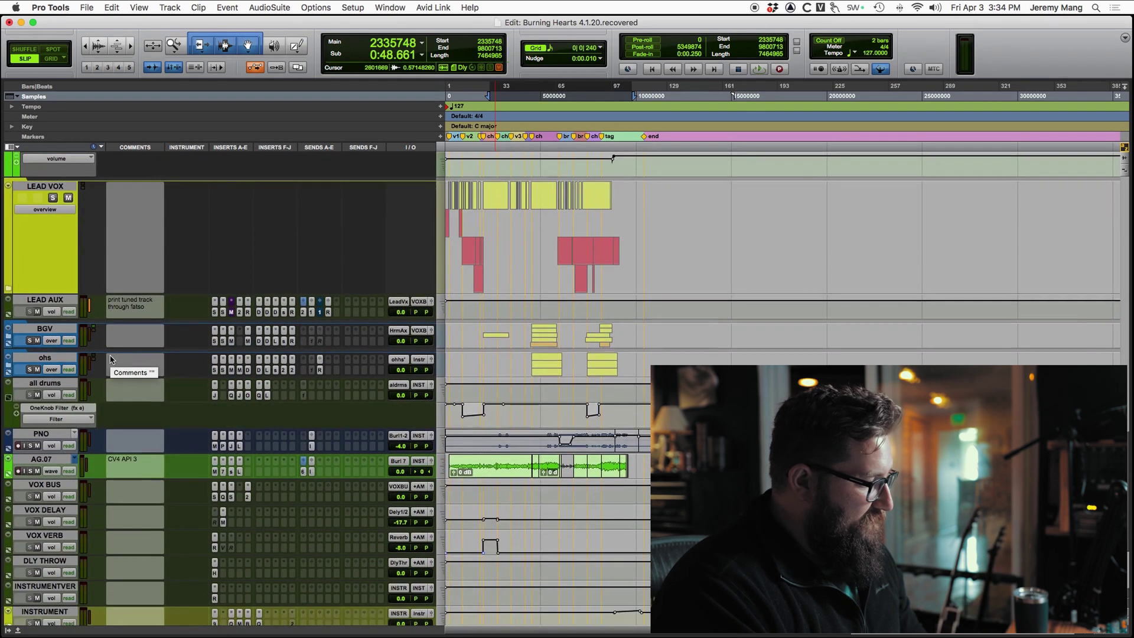
scroll(99, 358, "down", 4)
scroll(96, 369, "up", 20)
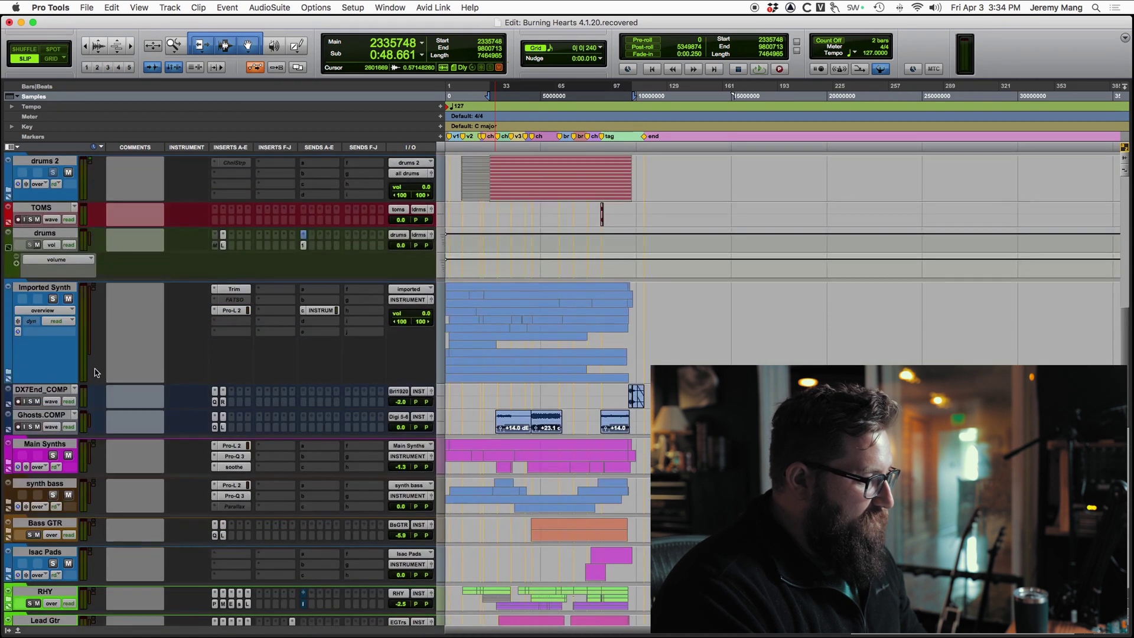
scroll(97, 370, "up", 8)
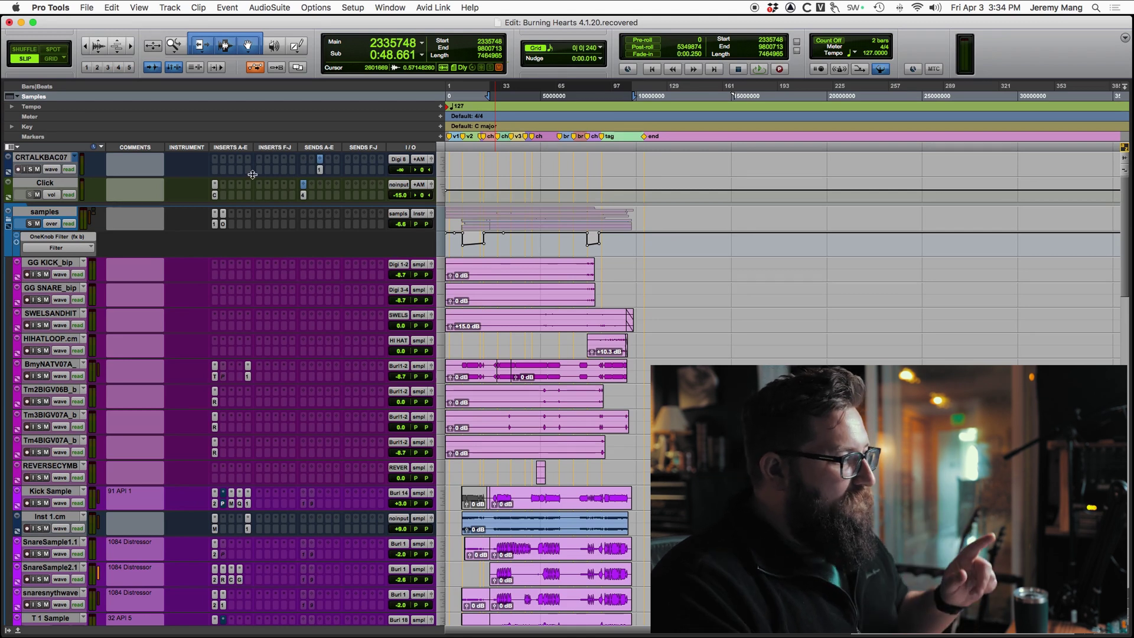
- Set the Playback Engine's H/W buffer size to 1024 Samples
left_click(352, 7)
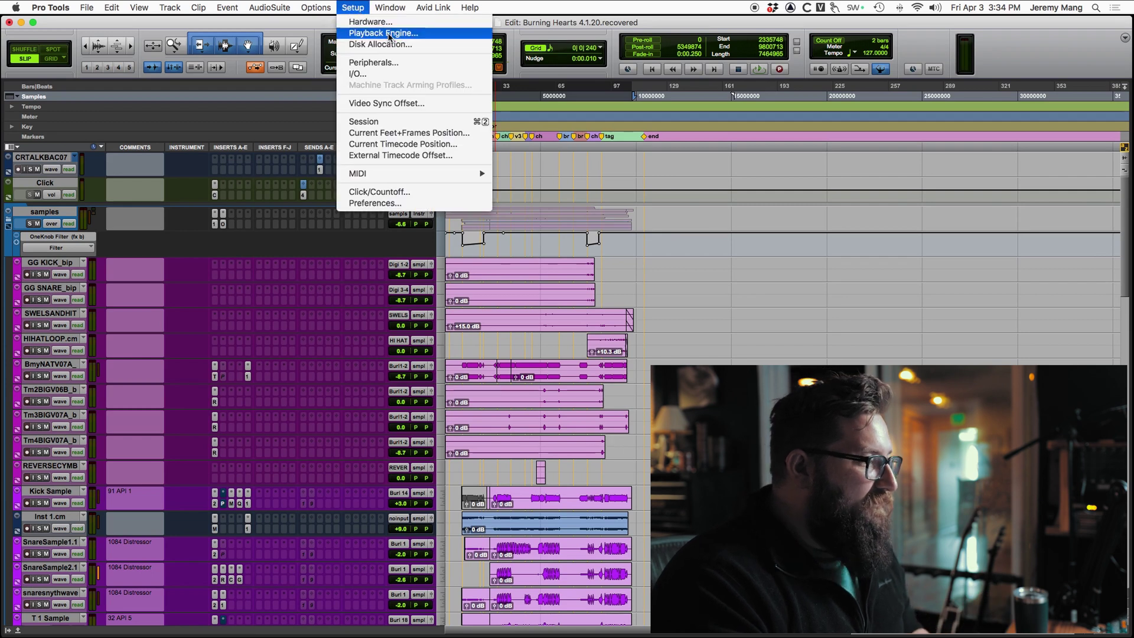
left_click(389, 33)
left_click(595, 214)
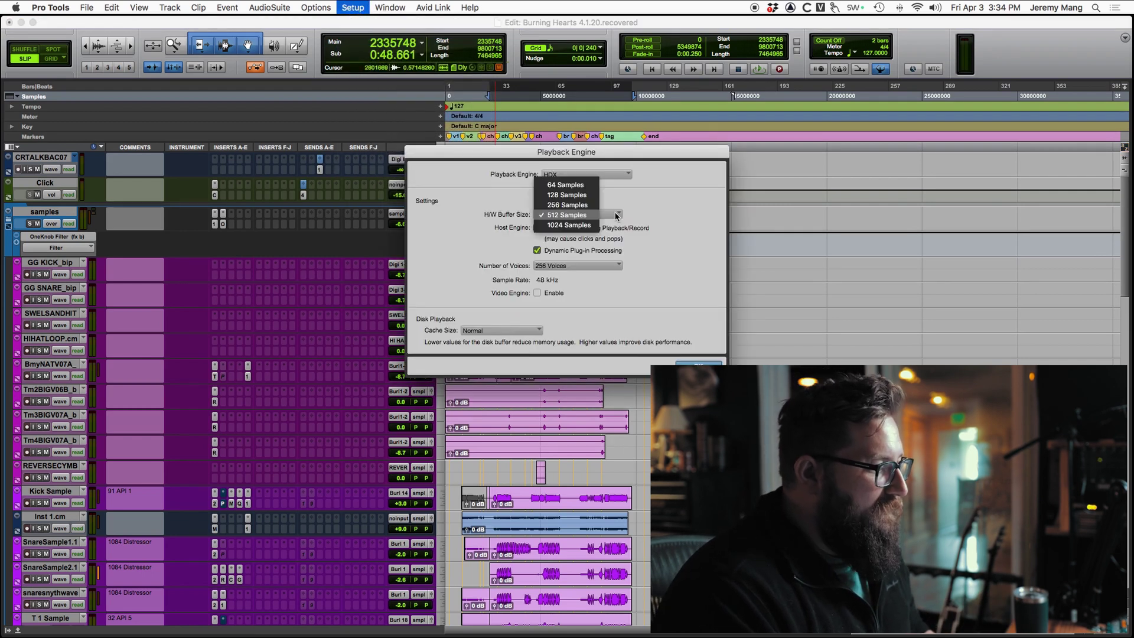
left_click(580, 229)
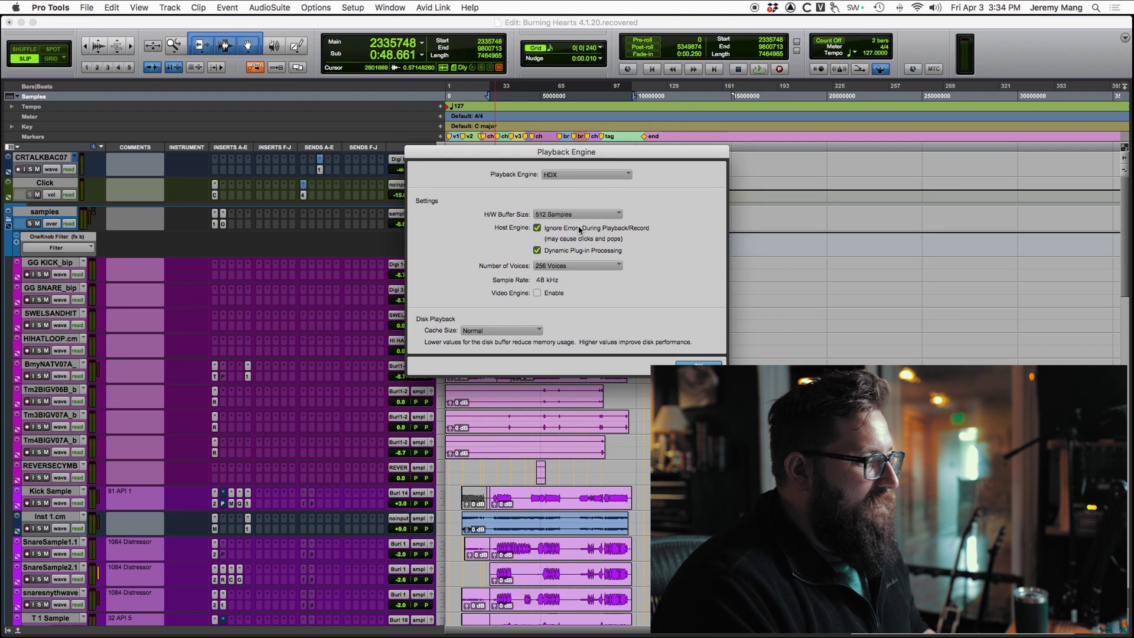
key("Return")
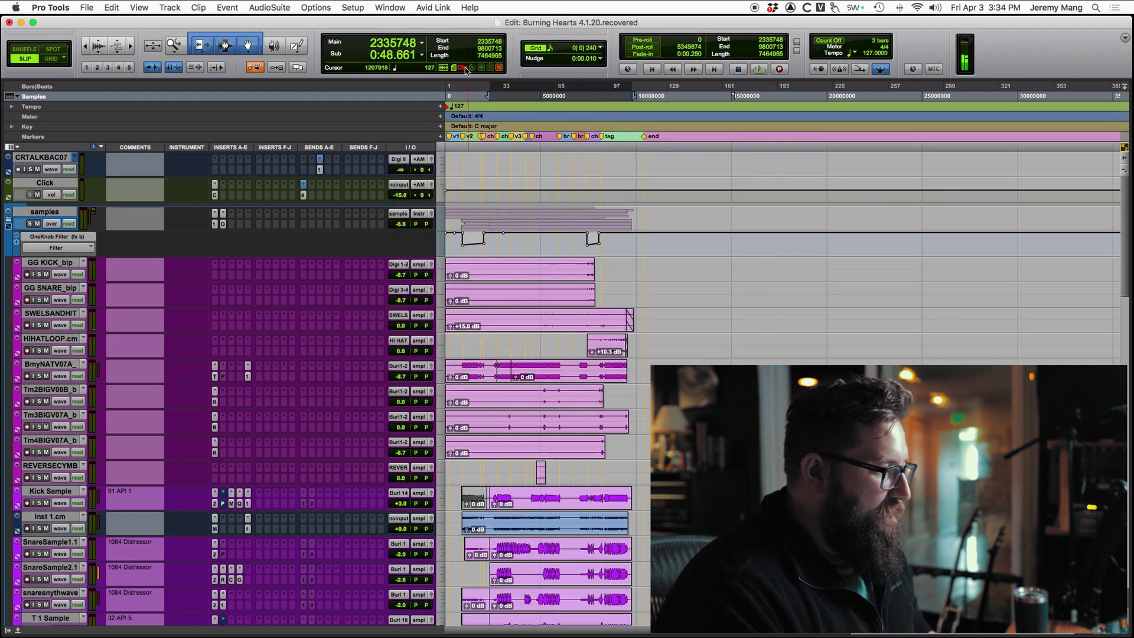
- Set the Playback Engine's H/W buffer size back to 512 Samples
left_click(356, 9)
left_click(381, 33)
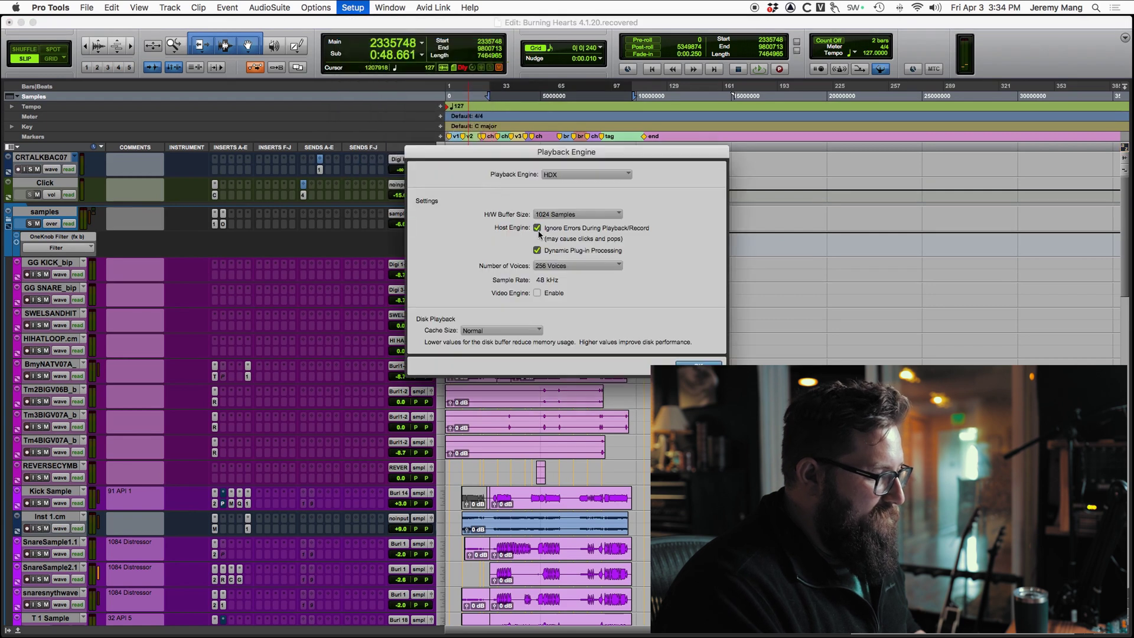
left_click(576, 213)
left_click(566, 204)
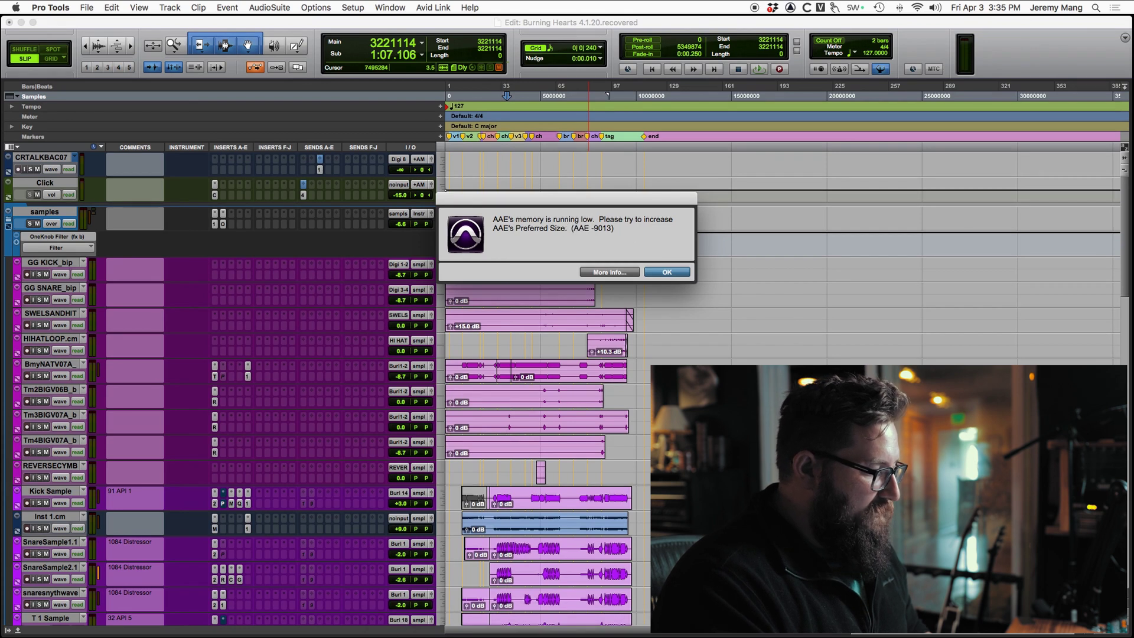
- Switch to Chrome, check the Avid Knowledge Base article on error AAE -9013, and go back to the previous page
left_click(417, 622)
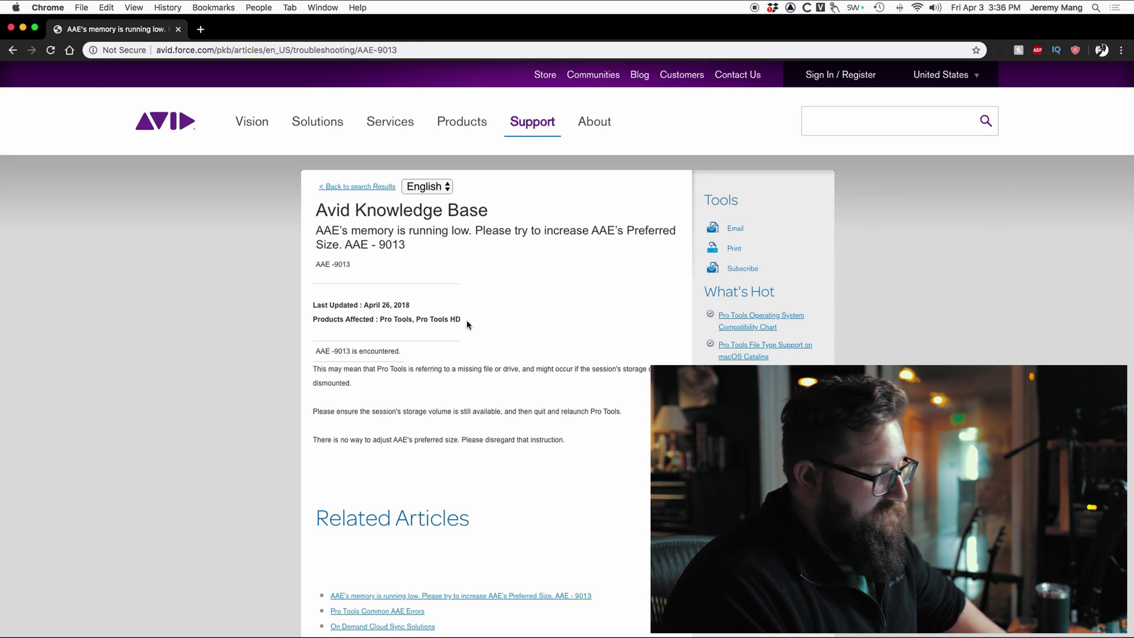
left_click(12, 49)
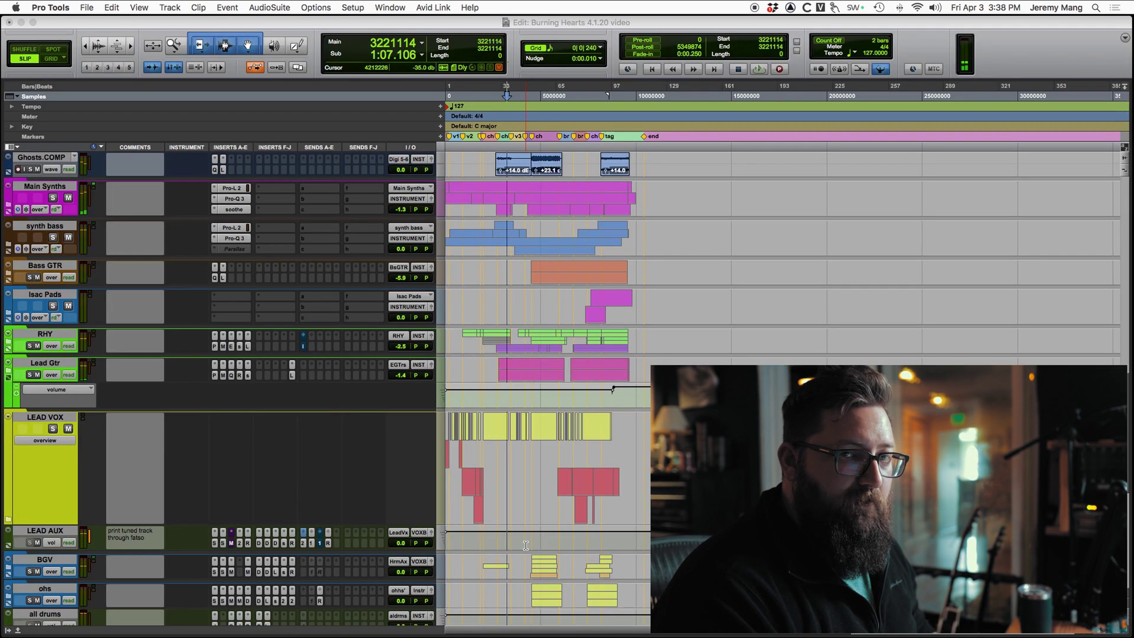
- Look over the reopened session's tracks, then view the computer's macOS version and hardware in the About This Mac overview
scroll(523, 543, "down", 12)
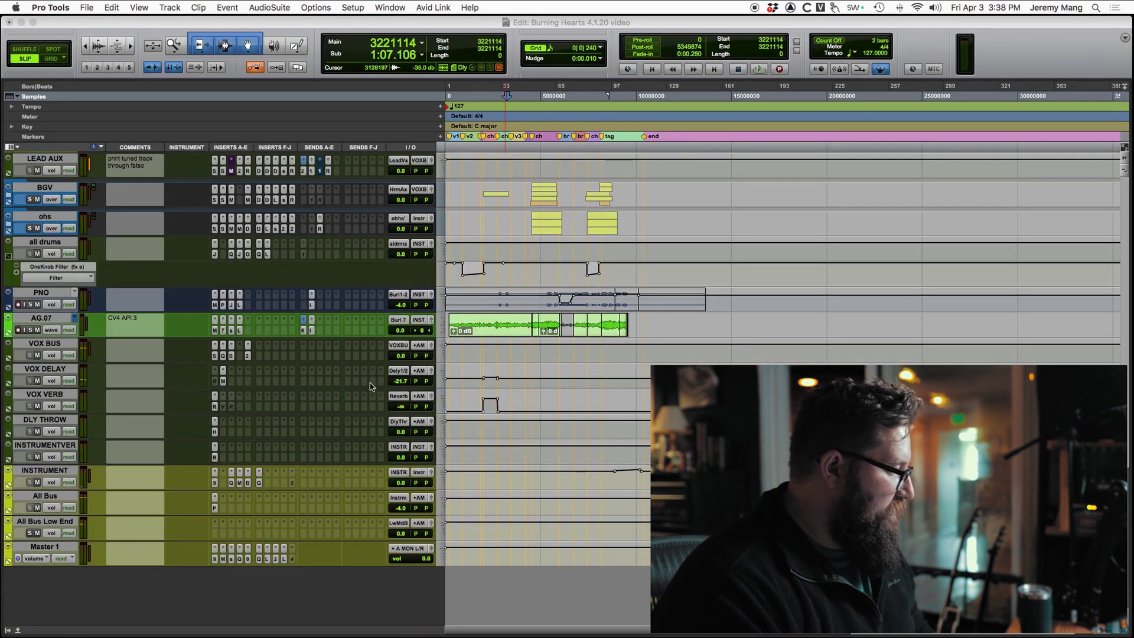
scroll(591, 342, "up", 10)
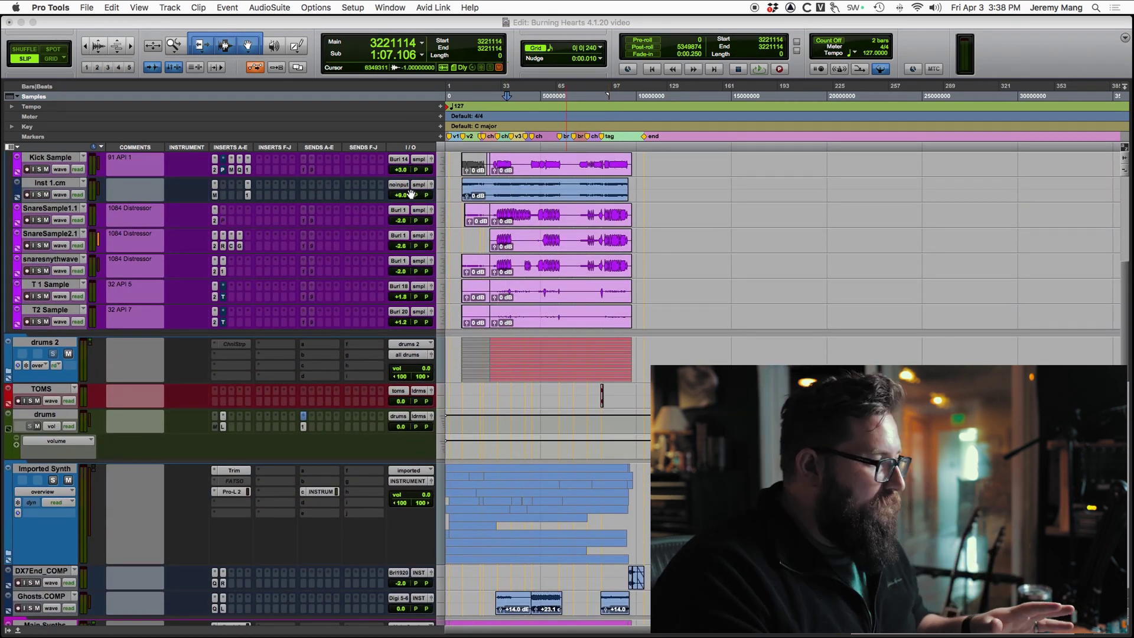
left_click(16, 7)
left_click(34, 24)
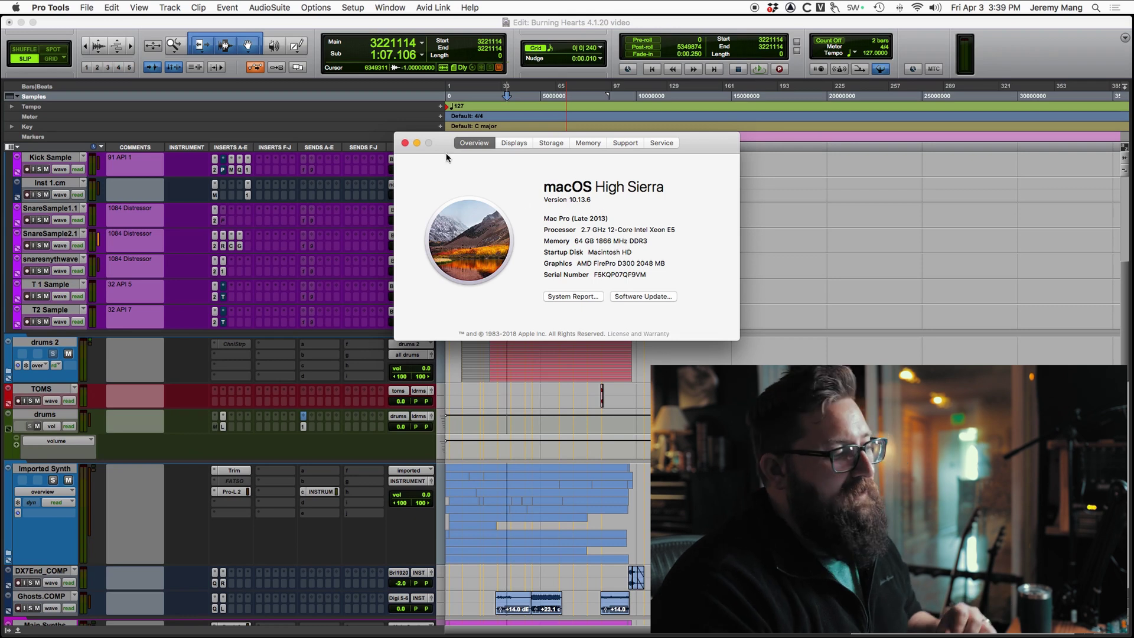
- Close the About This Mac overview and select a timeline range across the drums track and the Imported Synth folder
left_click(405, 144)
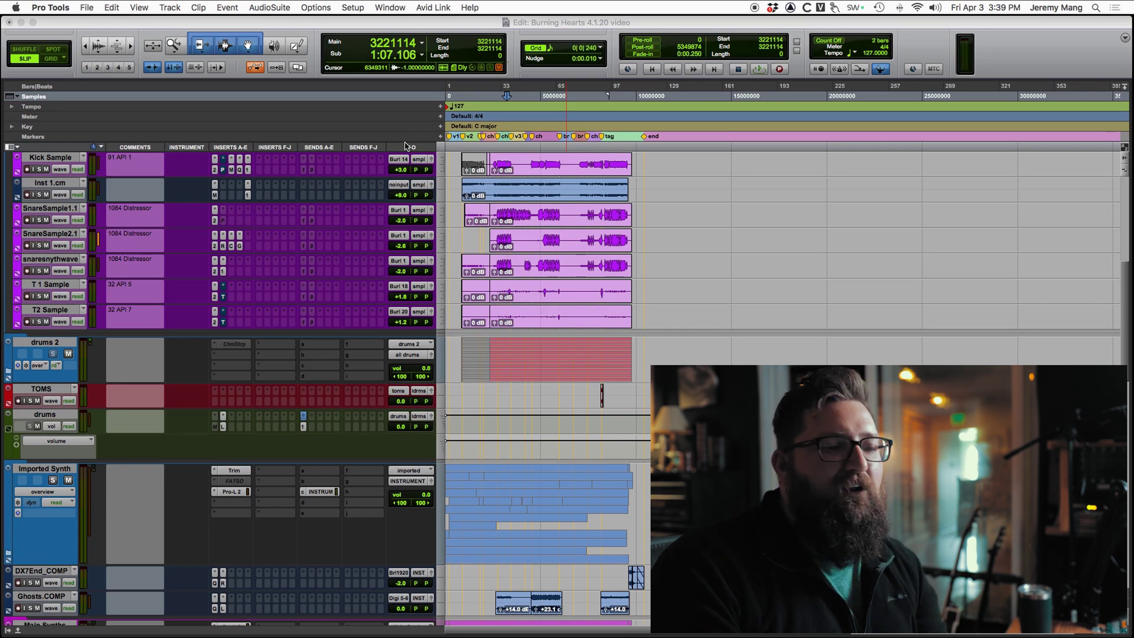
scroll(531, 295, "down", 5)
left_click_drag(495, 221, 577, 334)
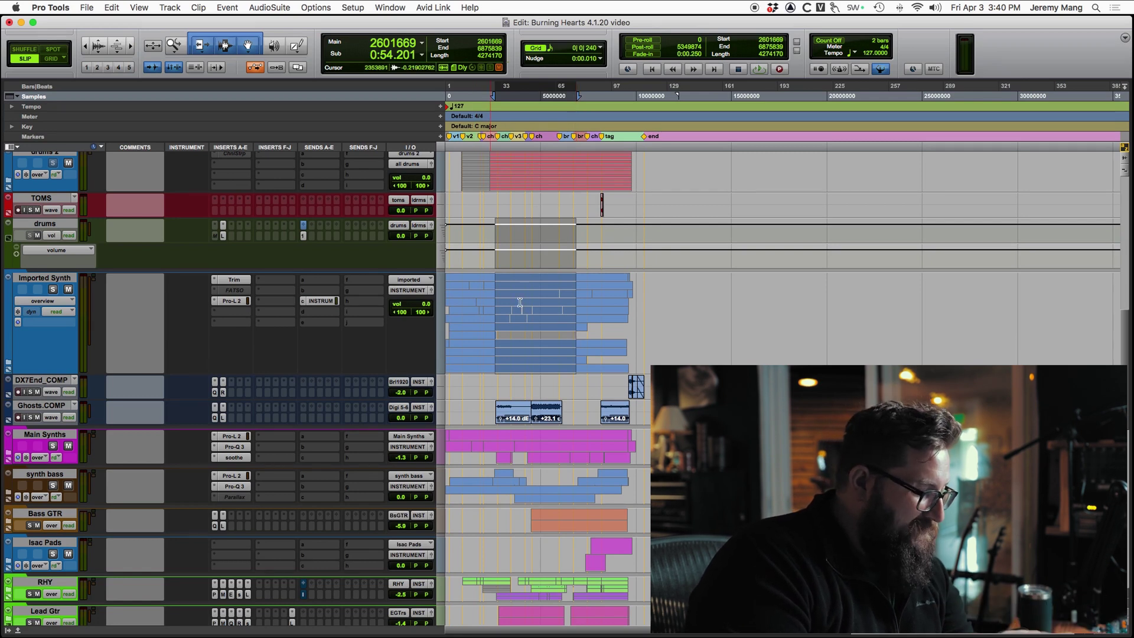
scroll(502, 319, "down", 4)
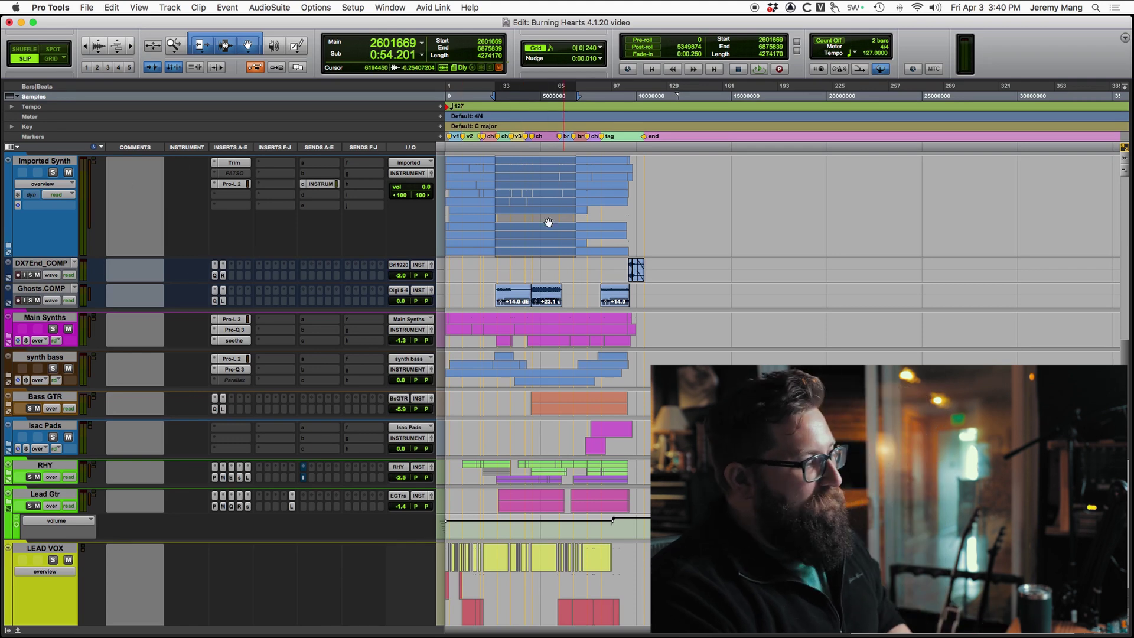
- Start playback from the third verse area and add one new audio track directly below the RHY folder during playback
left_click(510, 264)
key("space")
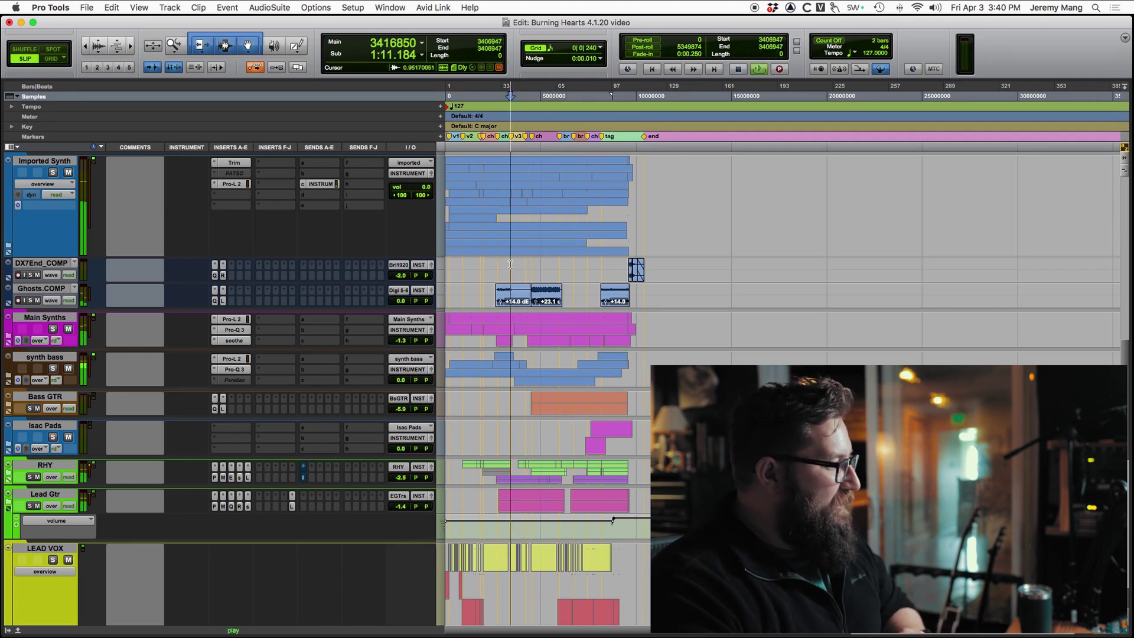
left_click(64, 465)
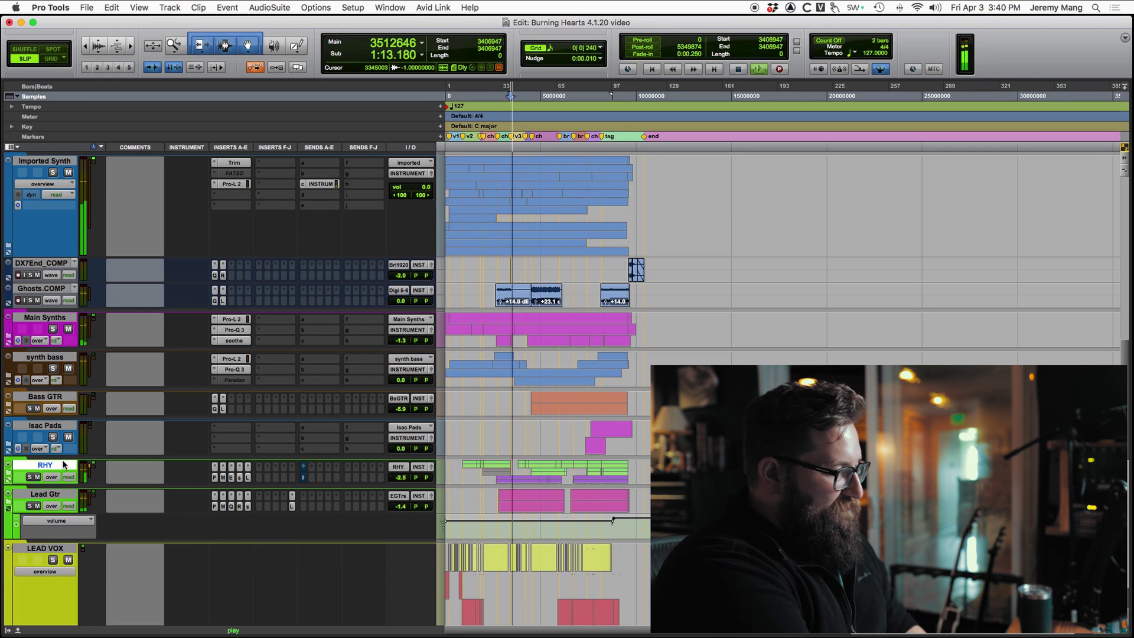
key("super+shift+n")
key("Return")
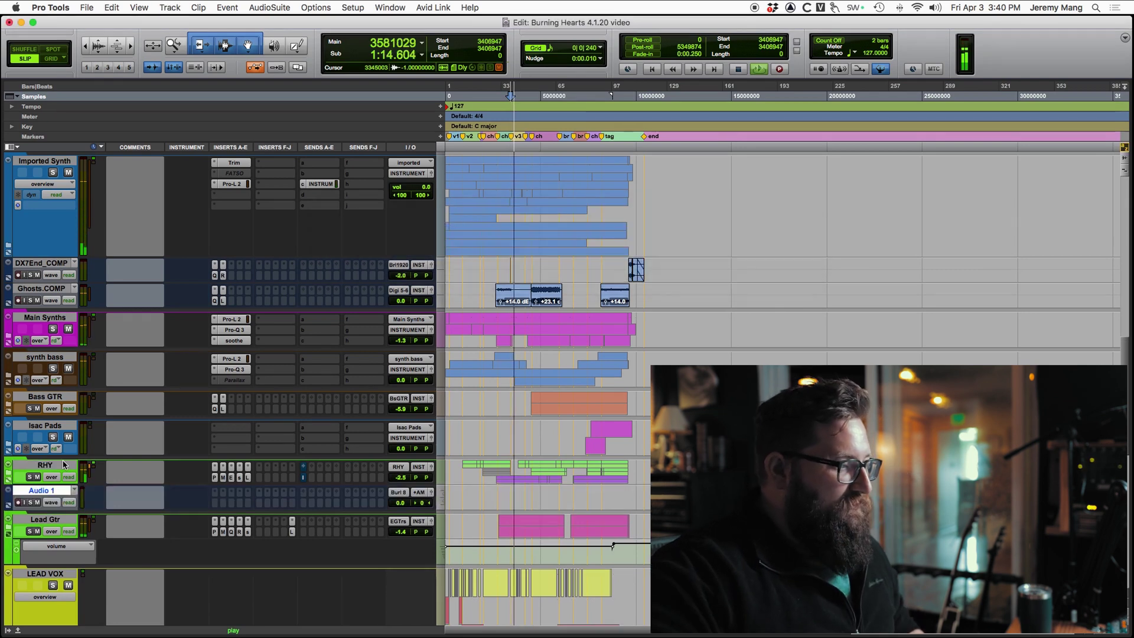